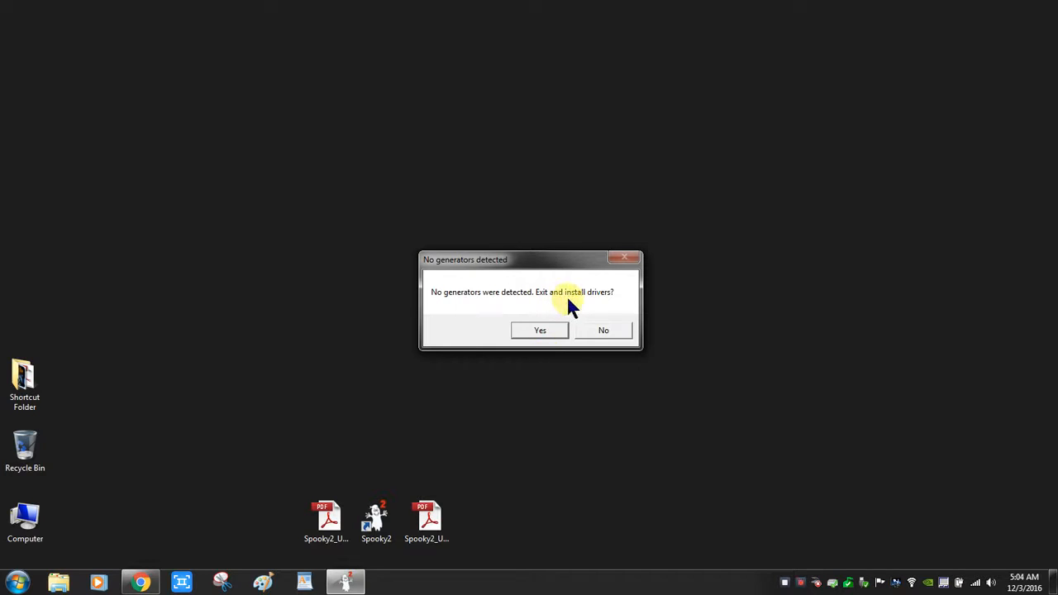
Step: Decline the exit to install generator drivers and start the program in Test Mode
left_click(609, 332)
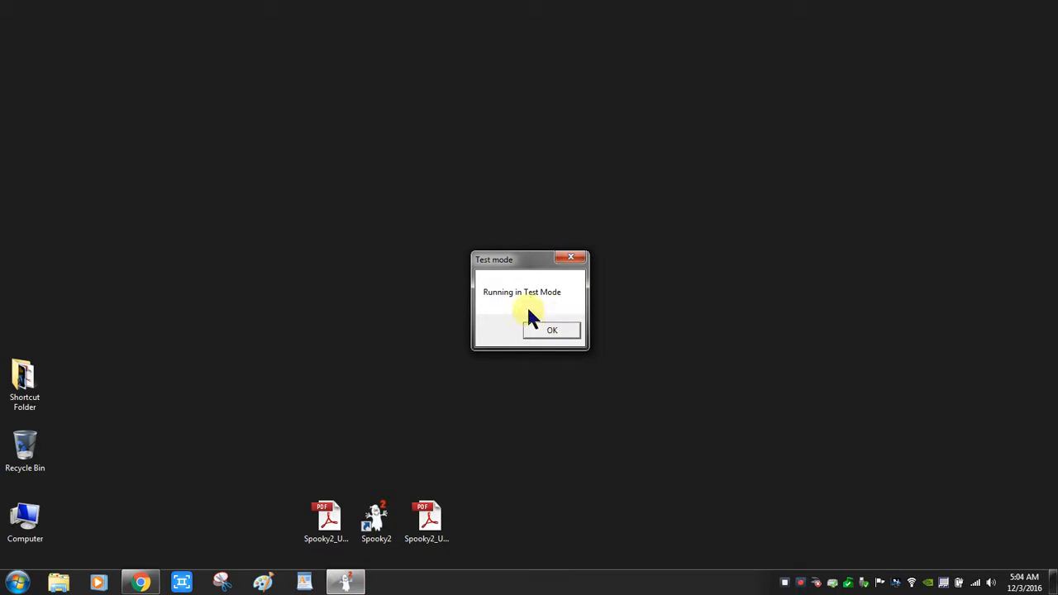
left_click(551, 332)
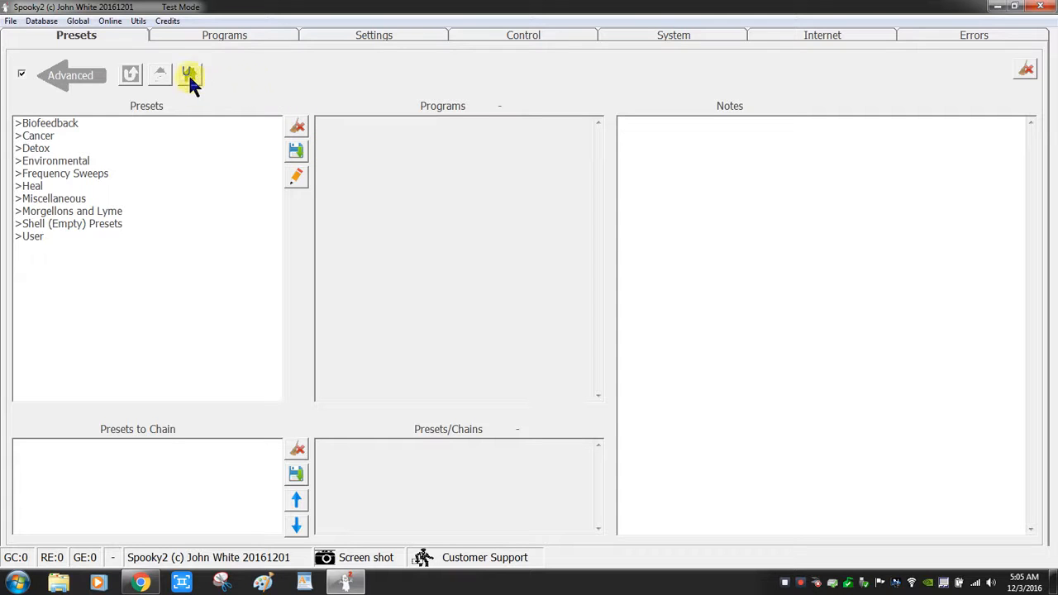
Step: Turn the Advanced option off and back on twice to compare the basic and advanced sets of tabs
left_click(22, 76)
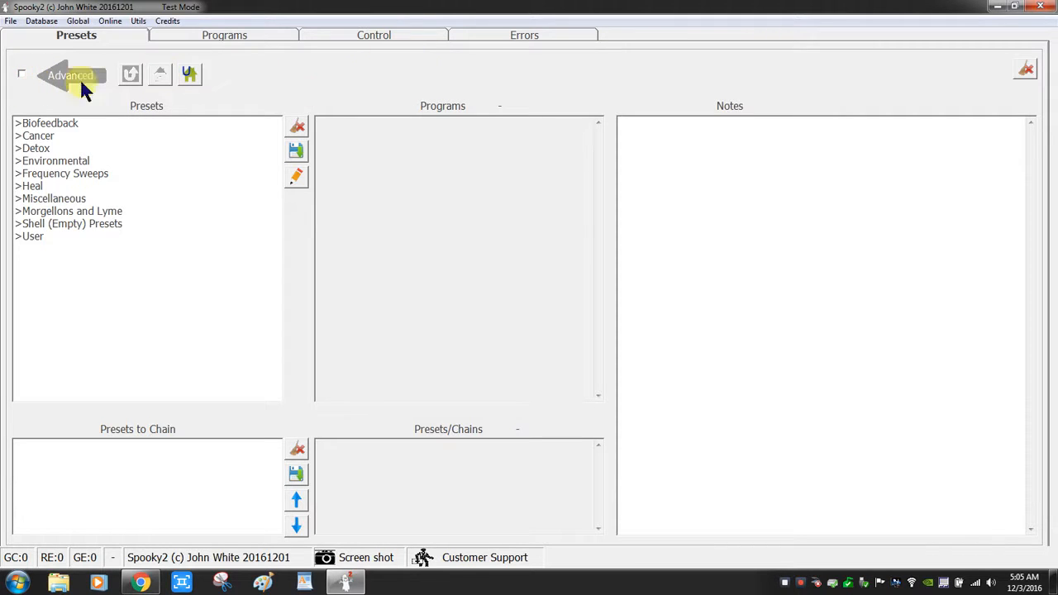
left_click(21, 75)
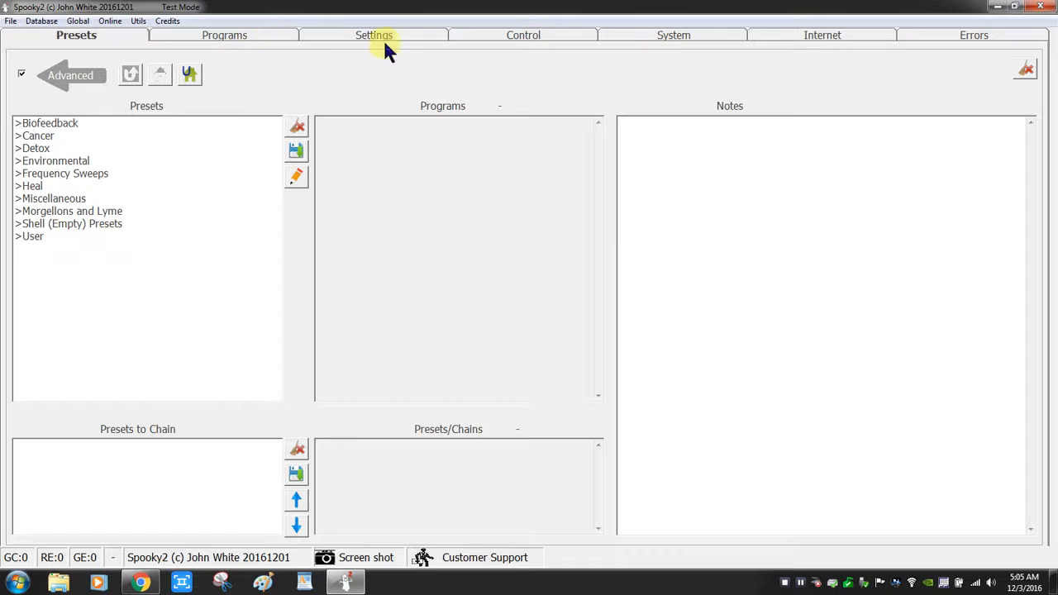
left_click(21, 75)
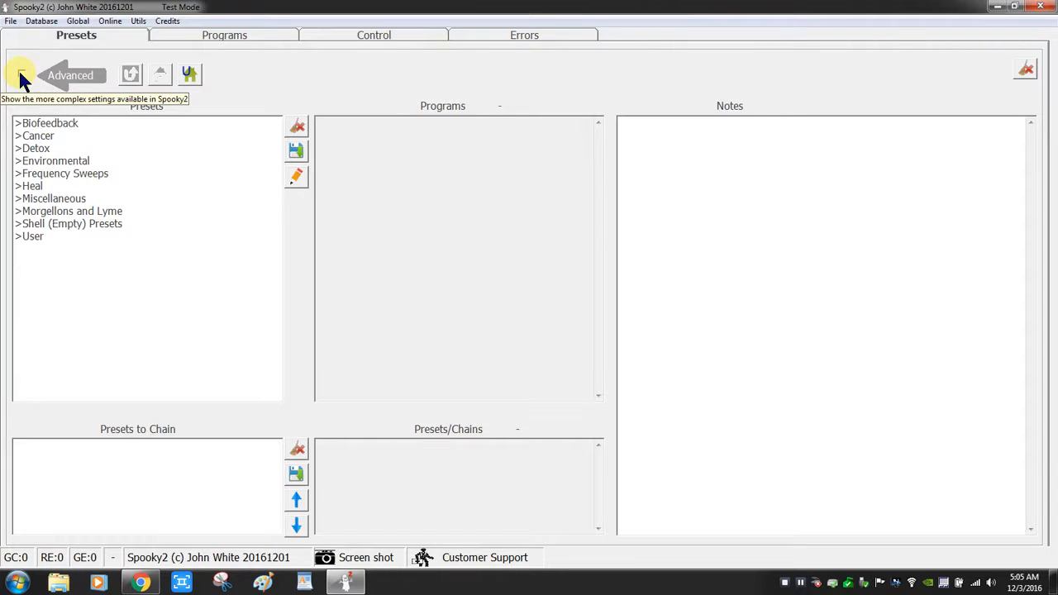
left_click(21, 75)
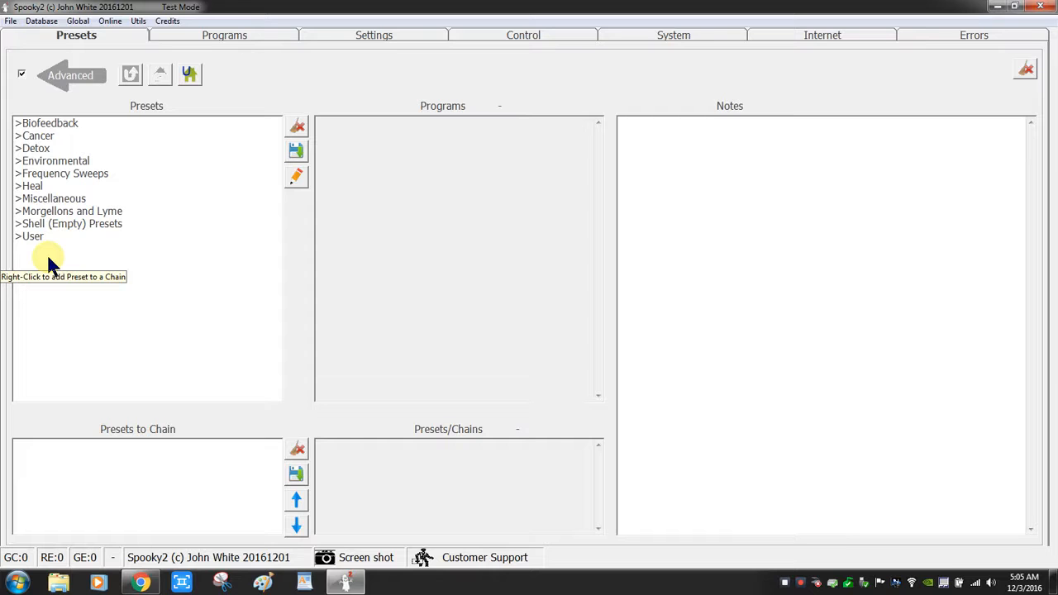
Step: Open the Spooky_Pulse_UG_201611.pdf guide from the Biofeedback presets folder and go to its first page
double_click(33, 124)
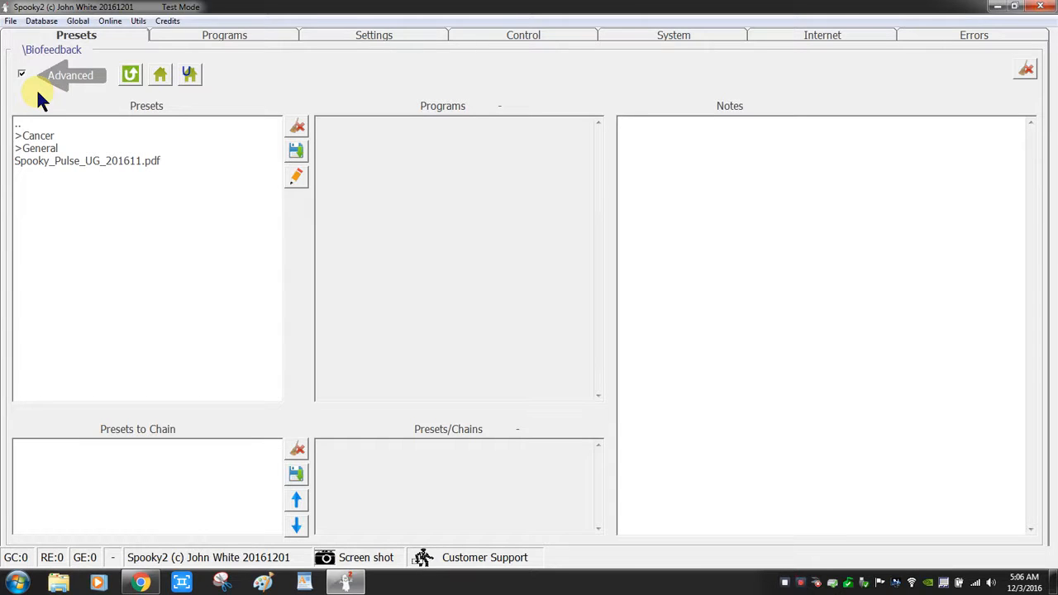
double_click(40, 160)
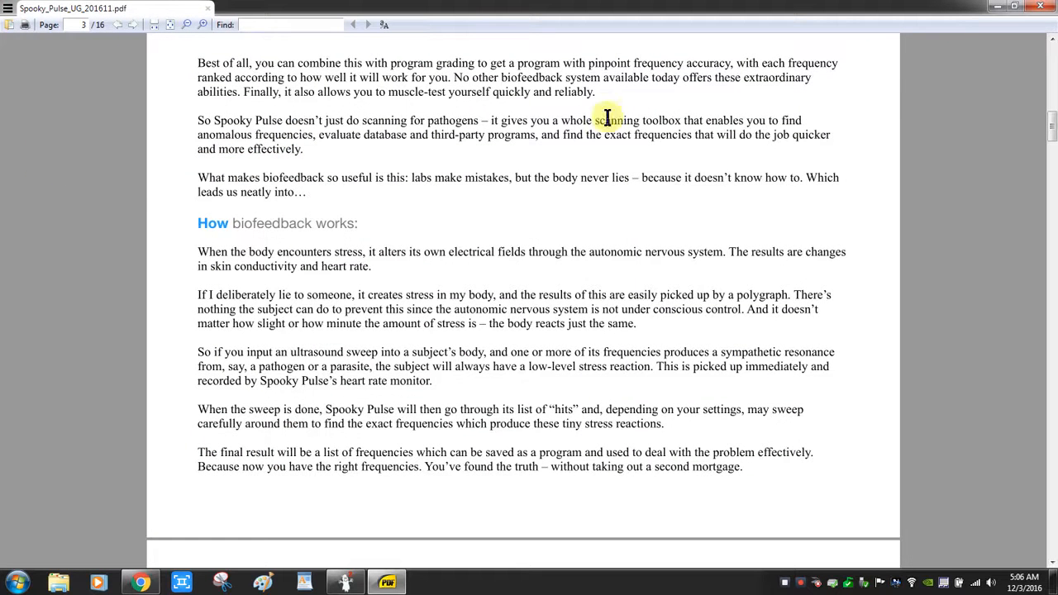
left_click_drag(1052, 122, 1052, 52)
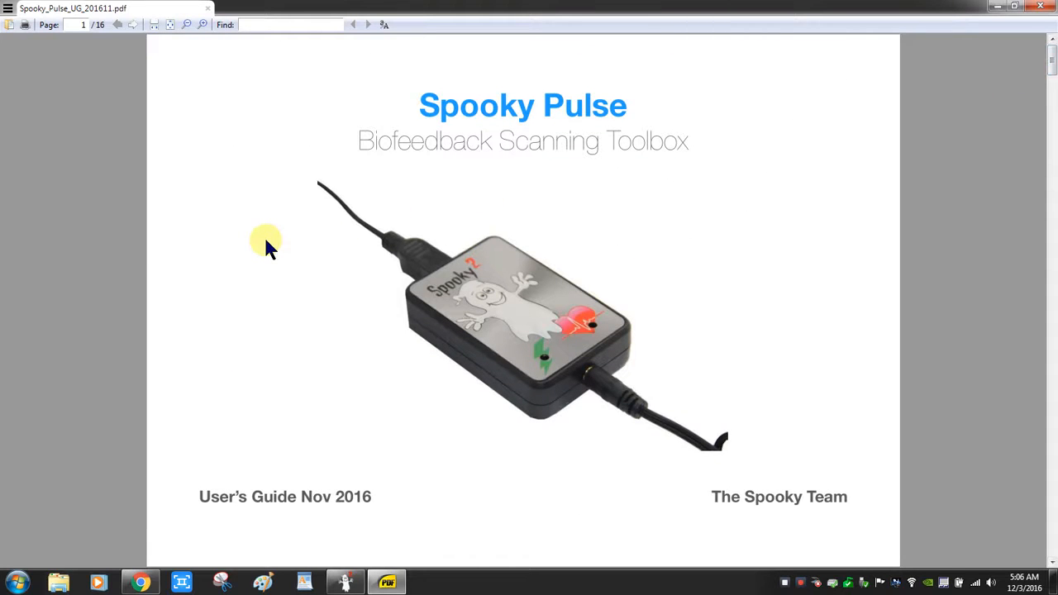
Step: Skim the Spooky Pulse user's guide from its cover through the scan settings and organism bandwidth table to the Grade Program section
scroll(266, 243, "down", 5)
scroll(264, 236, "down", 4)
scroll(264, 236, "down", 4)
scroll(266, 244, "up", 10)
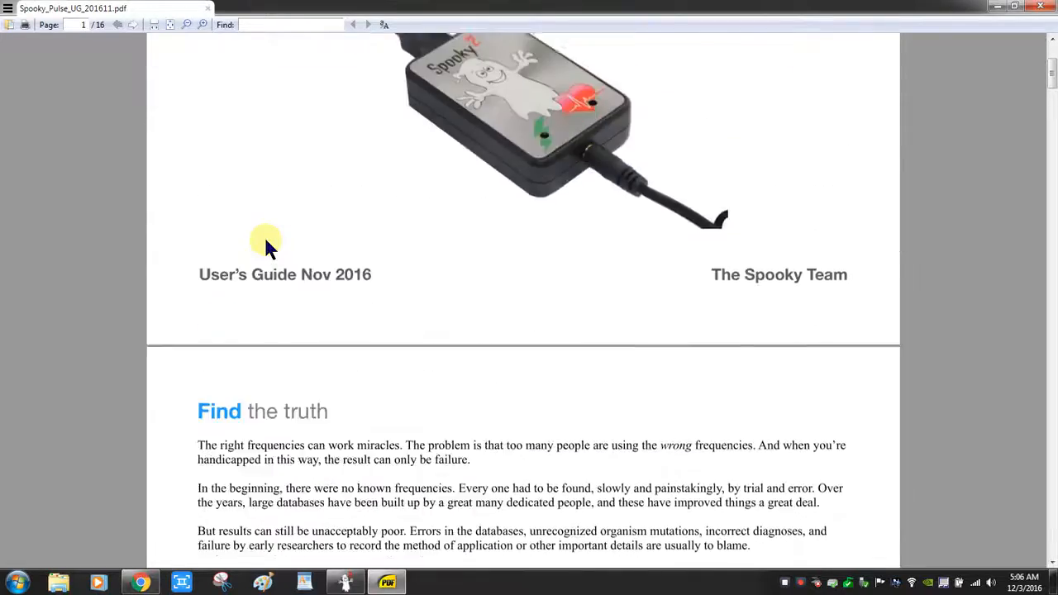
scroll(265, 242, "down", 5)
scroll(265, 240, "down", 8)
scroll(266, 246, "down", 9)
scroll(265, 242, "down", 10)
scroll(263, 234, "down", 10)
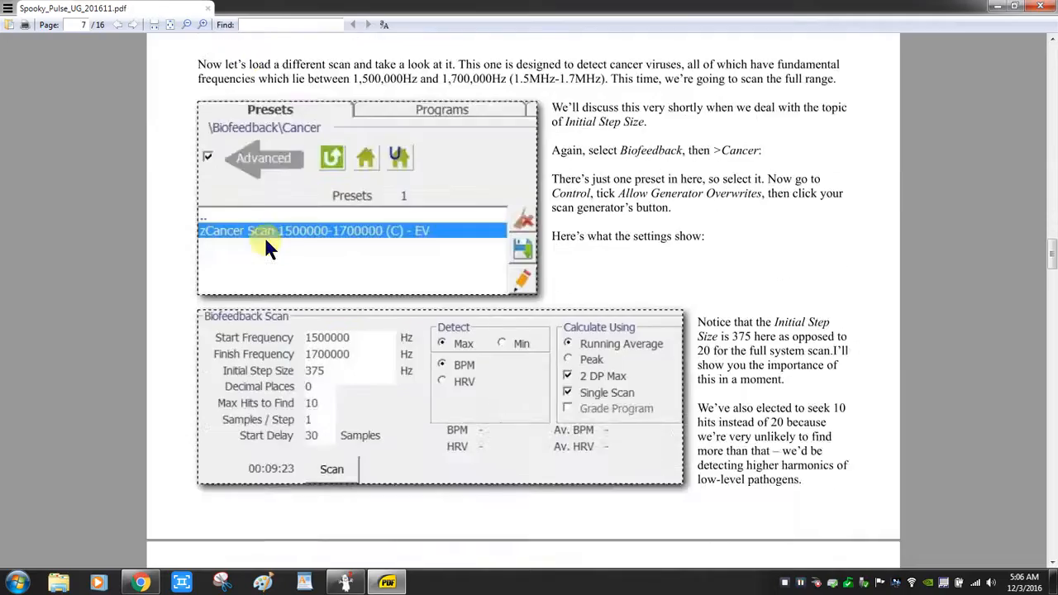
scroll(263, 234, "down", 10)
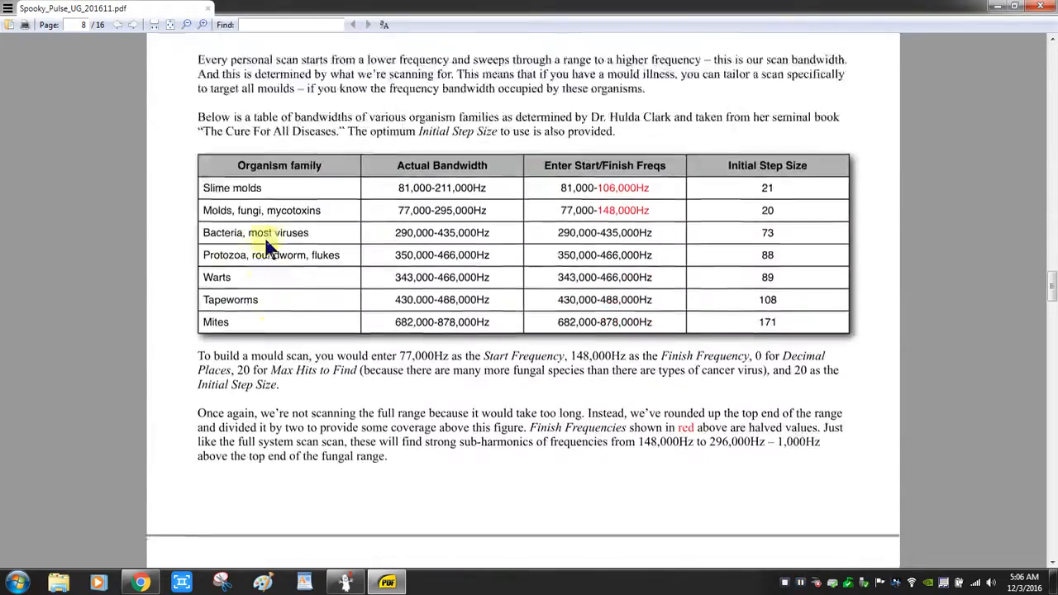
scroll(265, 245, "down", 10)
scroll(265, 245, "down", 10)
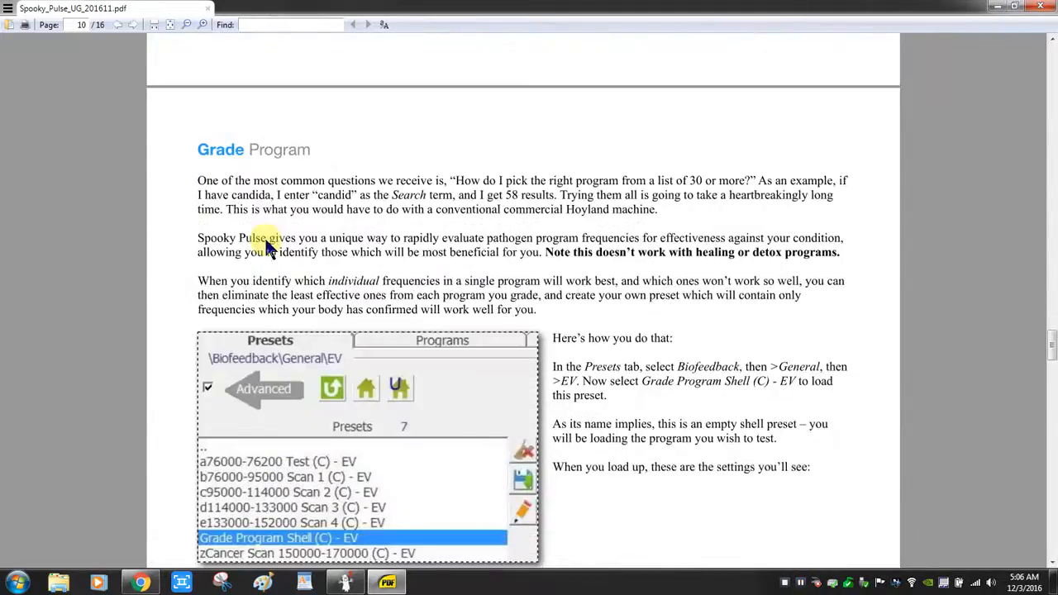
Step: Go back to the guide's scan preparation list and review the Personal scans pages, including the cancer scan and Initial Step Size
scroll(266, 248, "up", 20)
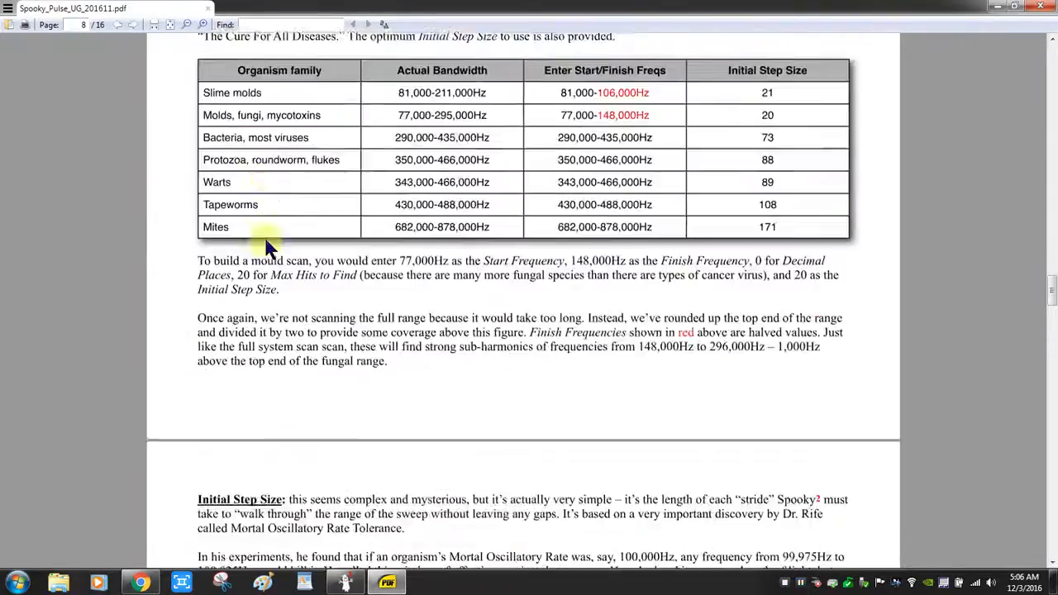
scroll(265, 245, "up", 15)
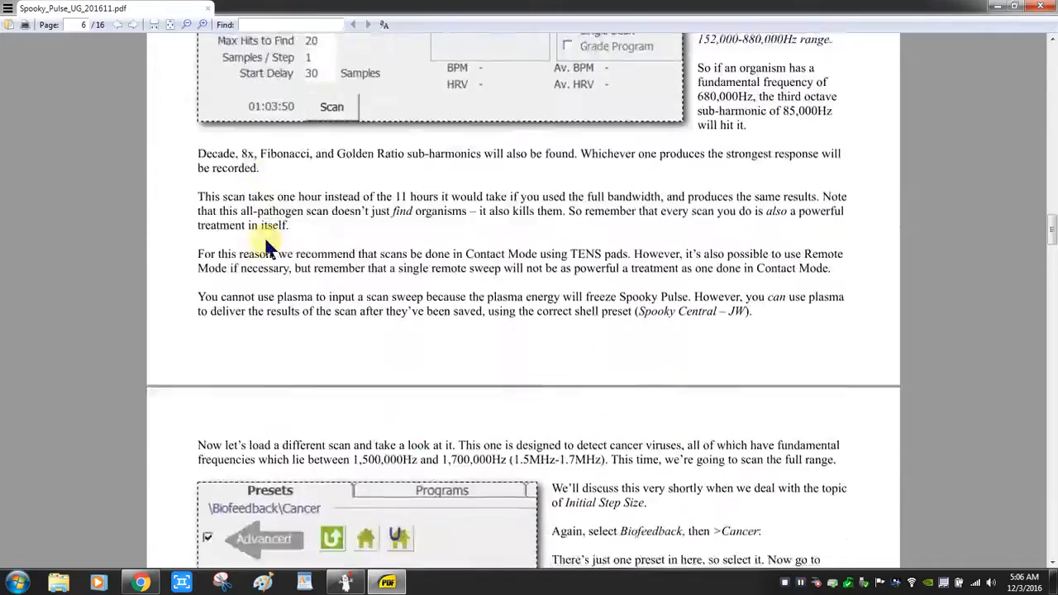
scroll(265, 245, "up", 15)
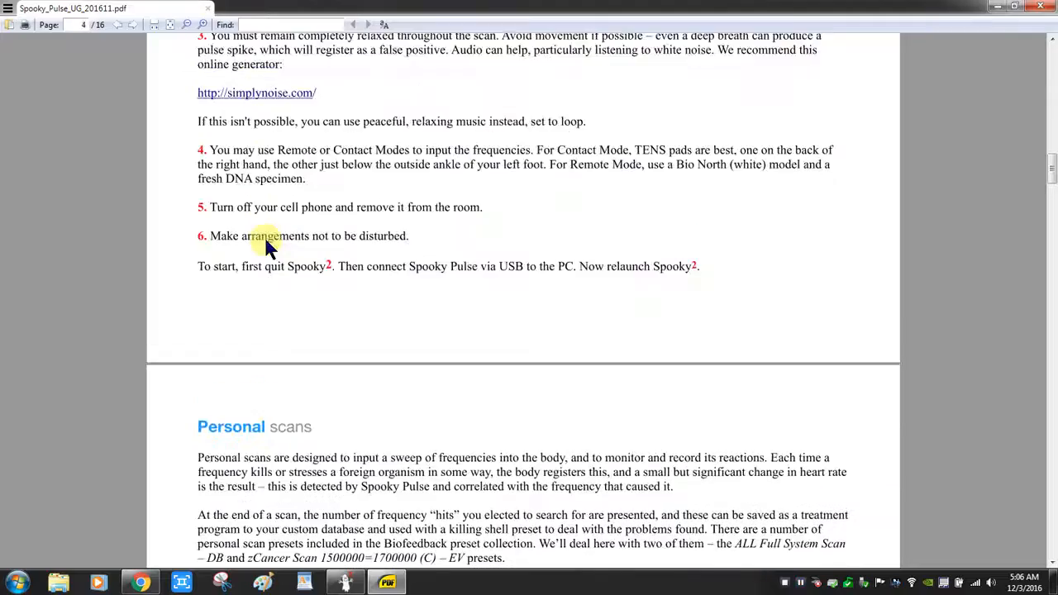
scroll(310, 364, "down", 15)
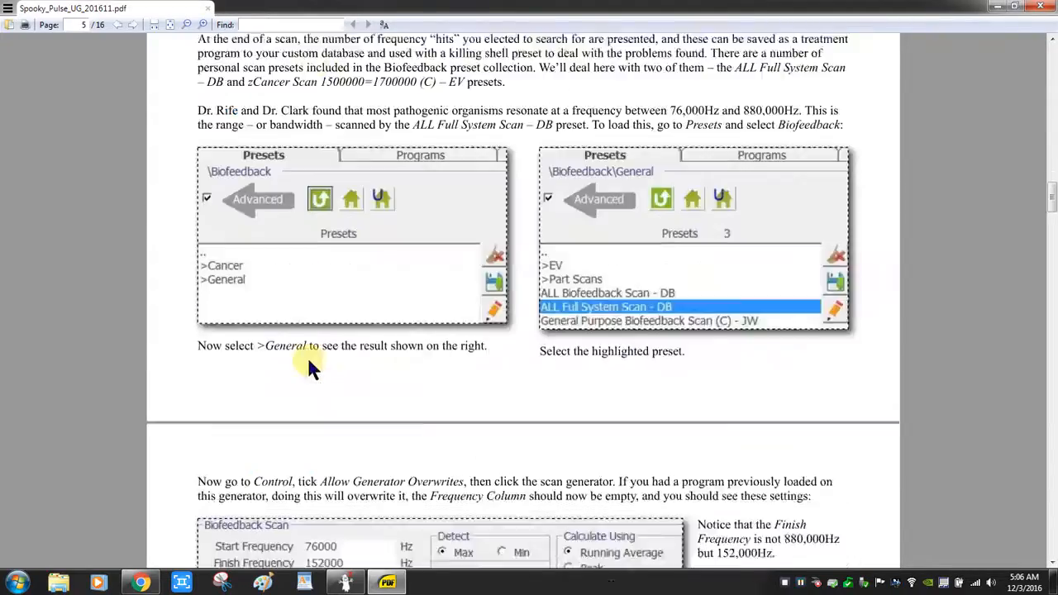
scroll(310, 364, "down", 15)
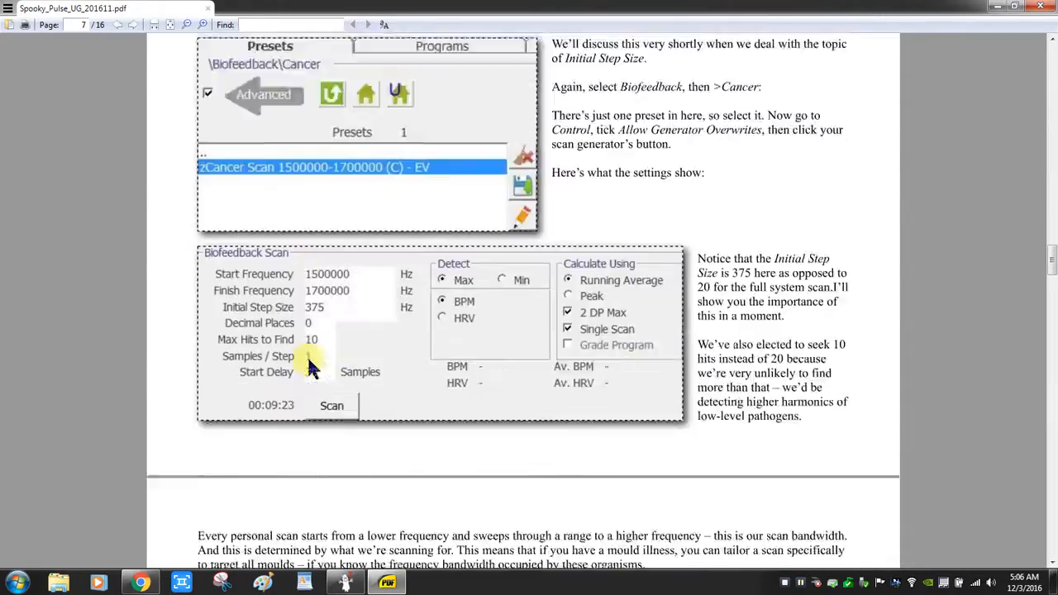
scroll(312, 365, "down", 15)
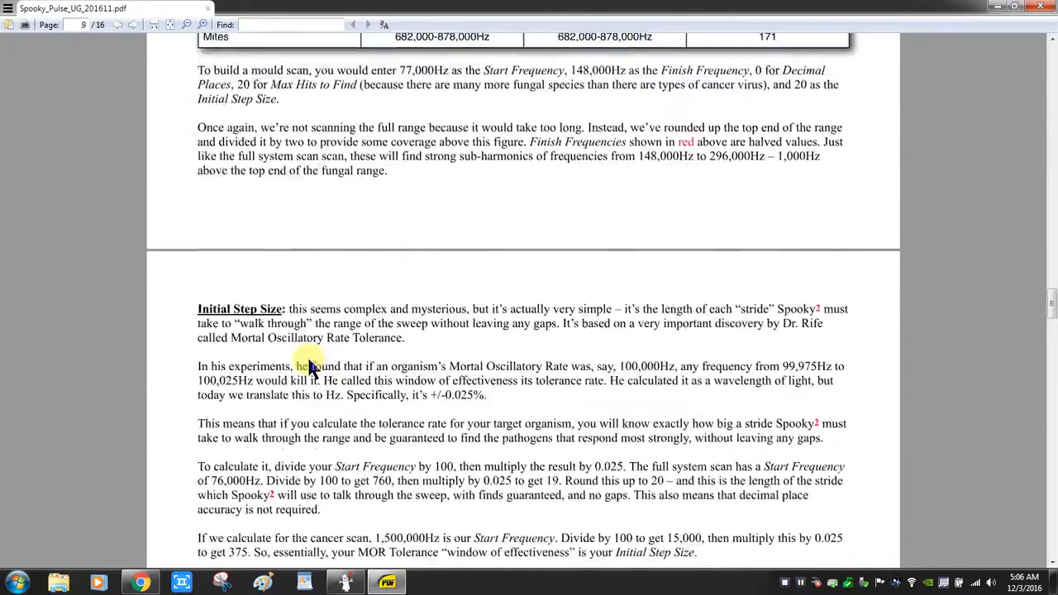
scroll(310, 363, "down", 12)
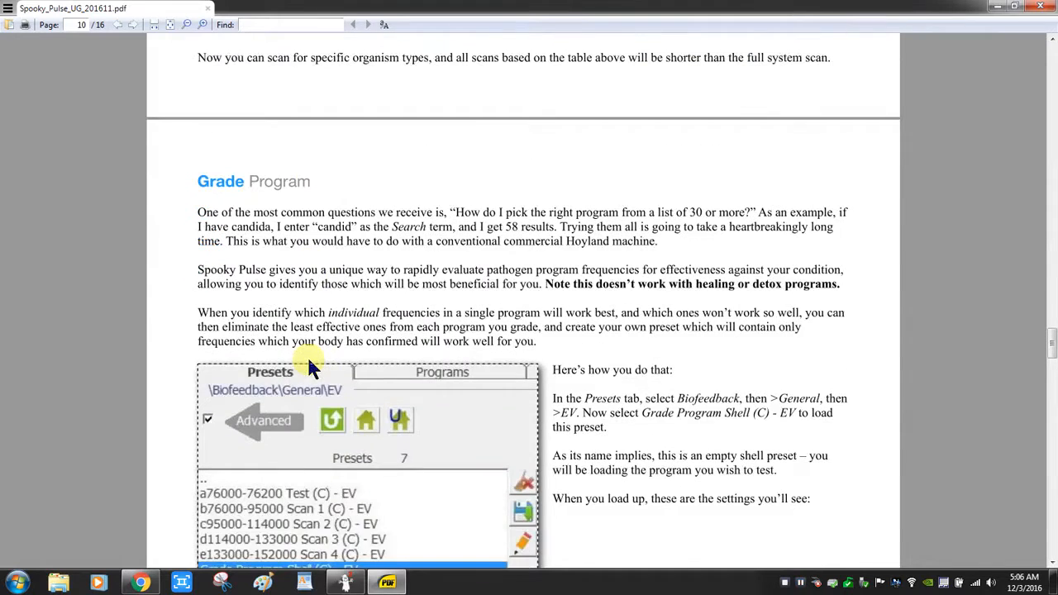
Step: Read the guide's Grade Program section, covering the shell preset, its scan settings and the example grading results
scroll(309, 364, "down", 5)
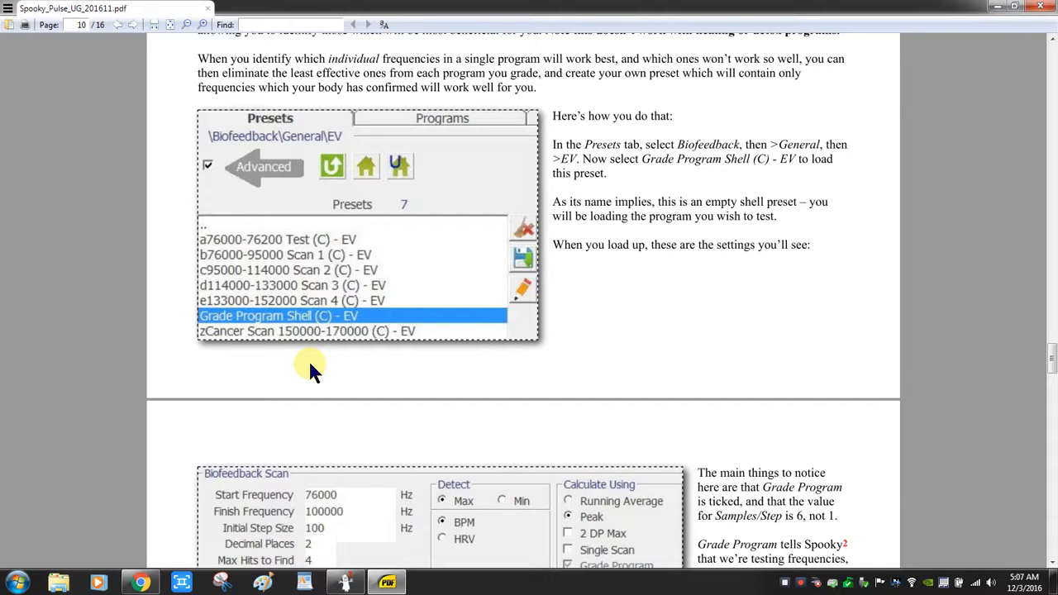
scroll(310, 364, "down", 1)
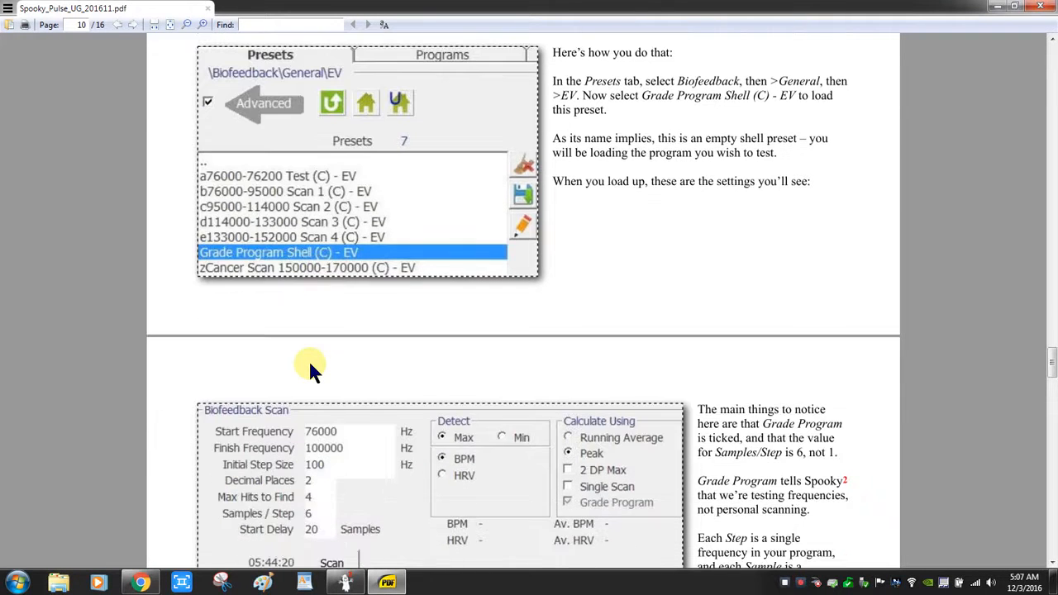
scroll(311, 364, "down", 1)
scroll(311, 364, "down", 3)
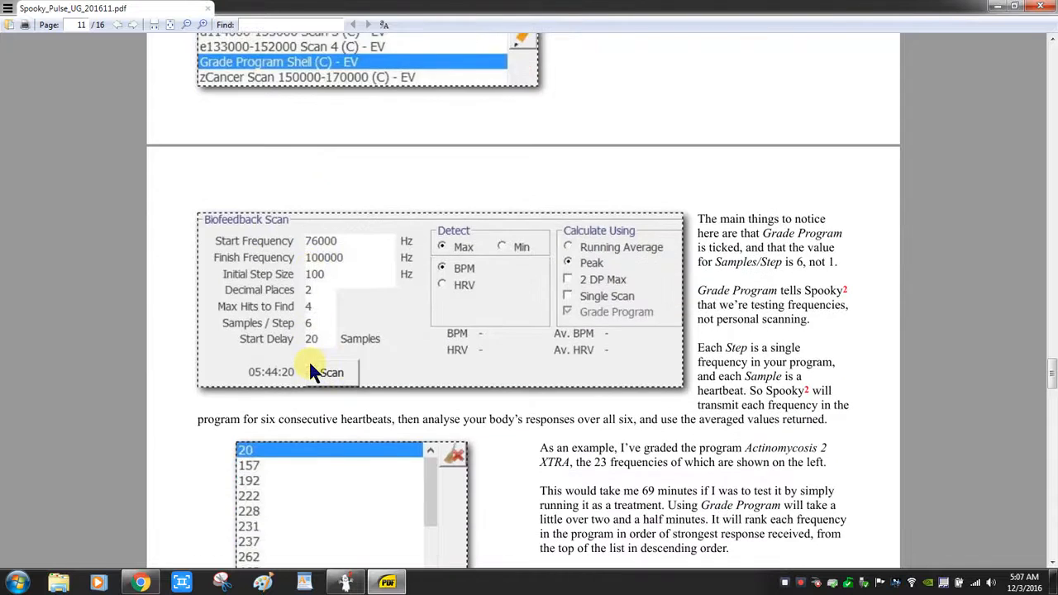
scroll(310, 365, "down", 4)
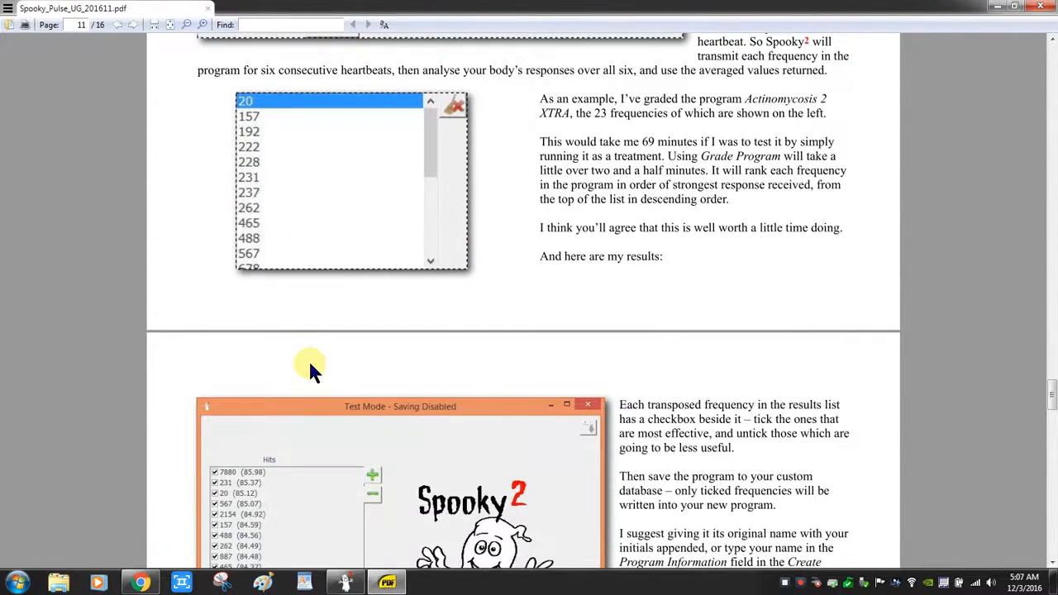
scroll(310, 369, "down", 6)
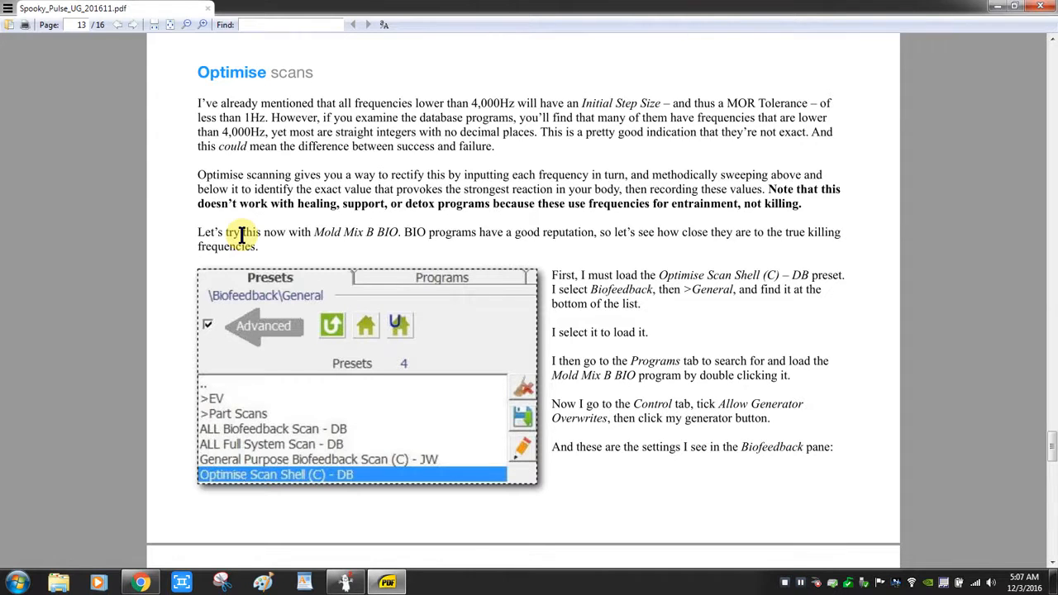
Step: Examine the guide's Optimise scans and Muscle testing sections through the Scanning Notes, and close the guide
scroll(242, 235, "down", 10)
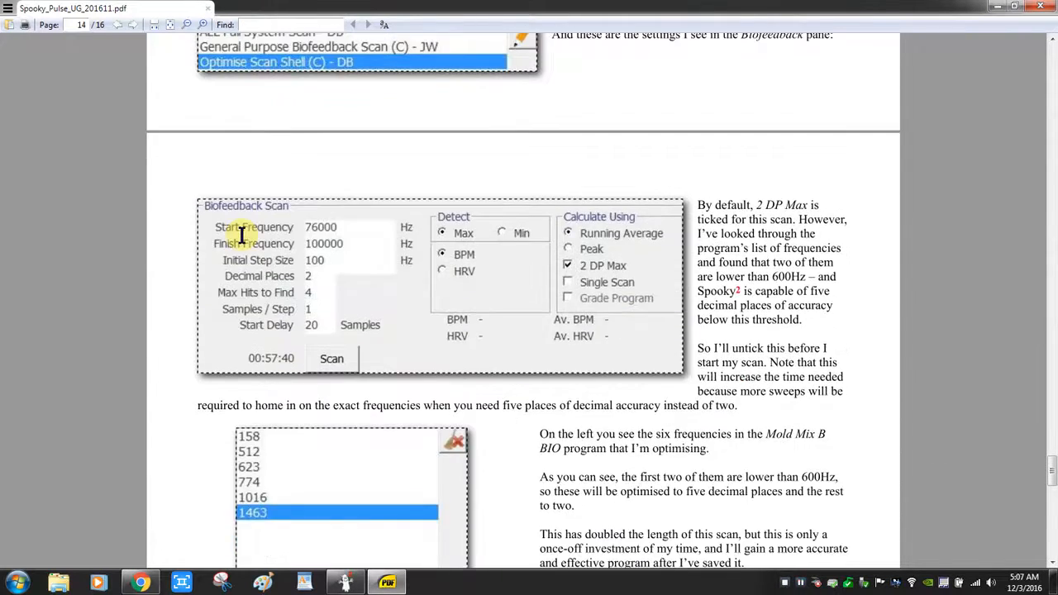
scroll(241, 235, "down", 20)
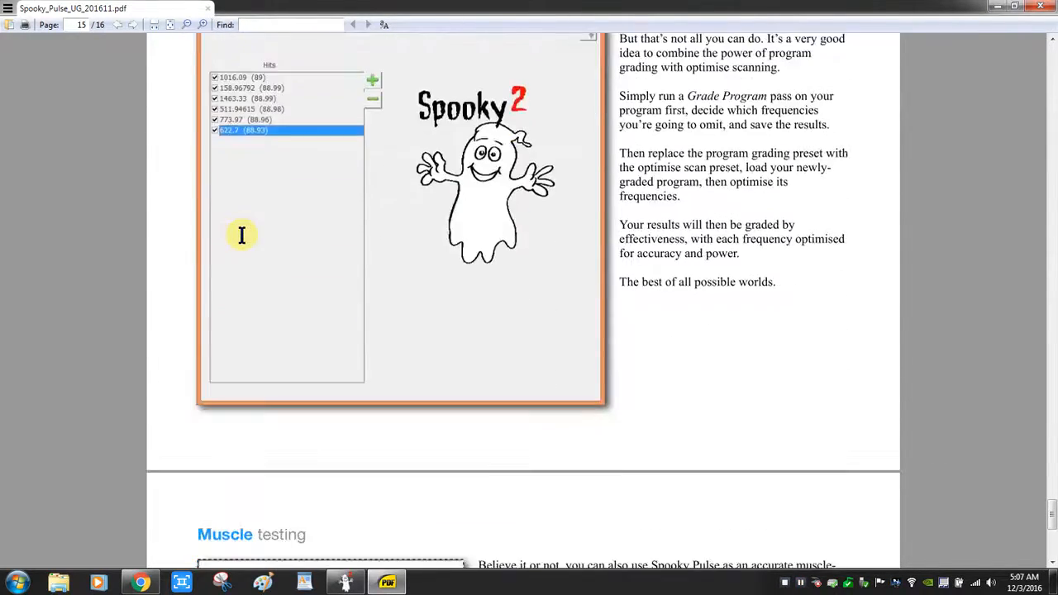
scroll(242, 235, "down", 9)
scroll(181, 238, "down", 2)
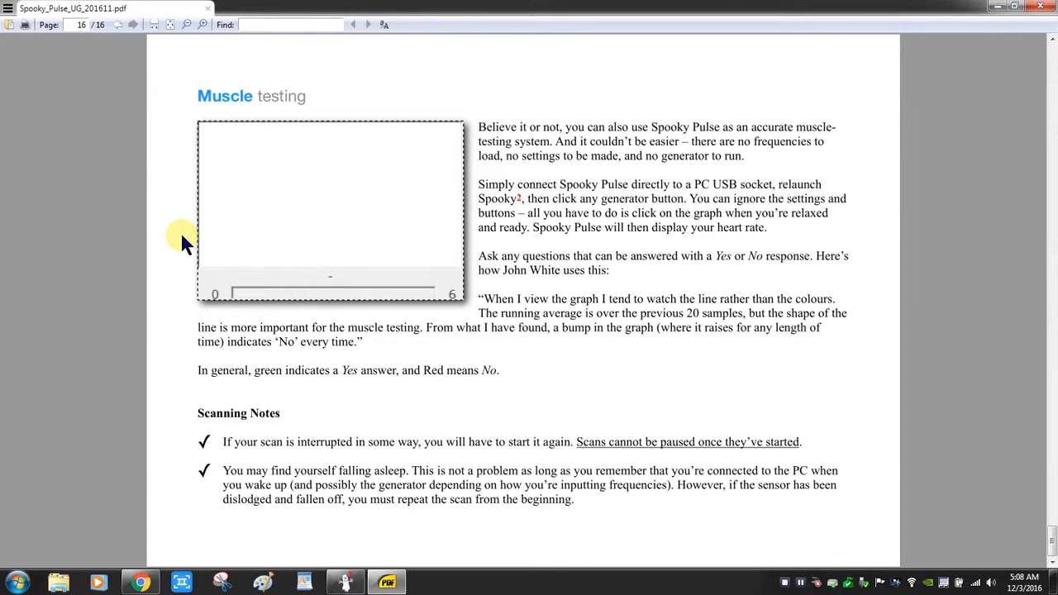
scroll(181, 239, "up", 6)
scroll(182, 240, "up", 2)
scroll(181, 240, "down", 6)
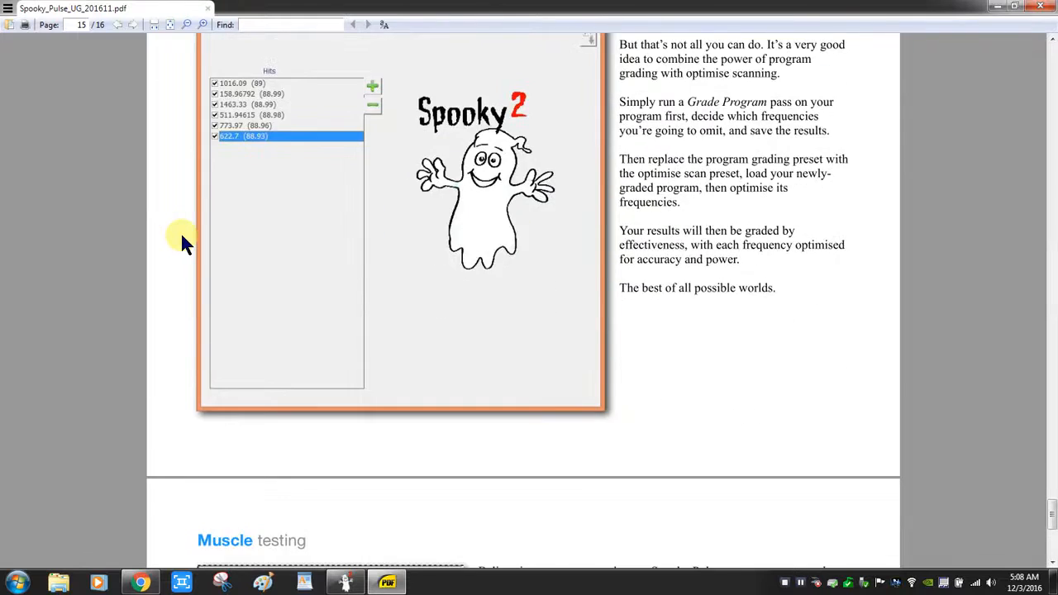
scroll(182, 240, "down", 2)
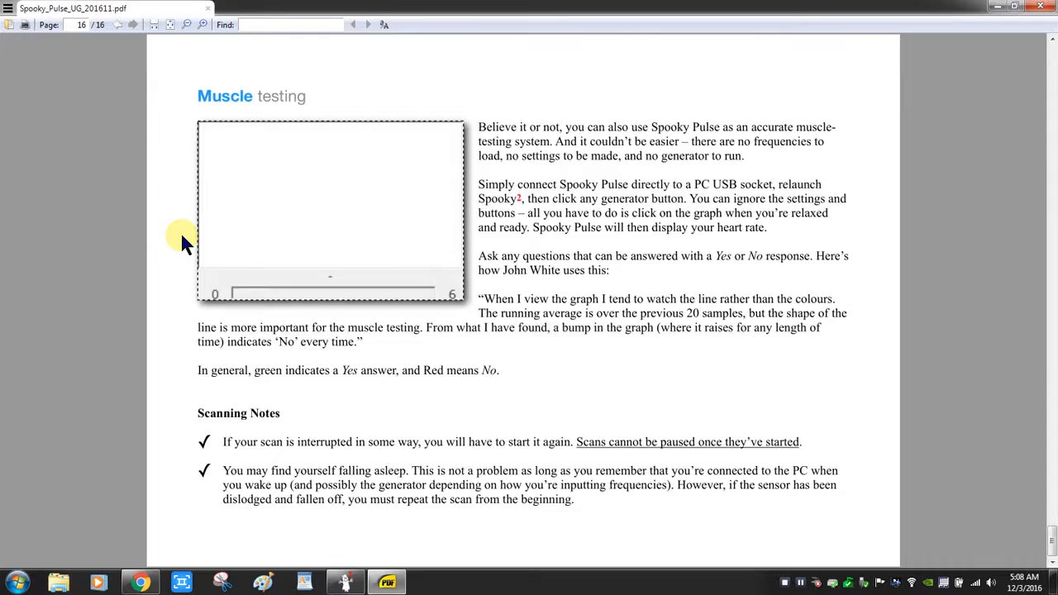
scroll(180, 229, "up", 3)
scroll(265, 227, "up", 3)
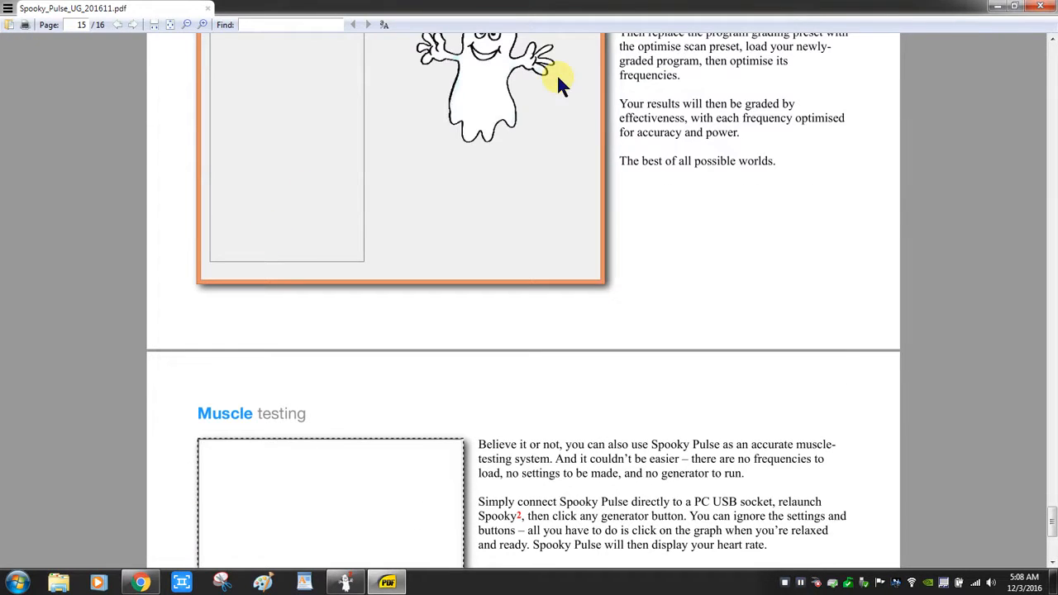
left_click(1040, 7)
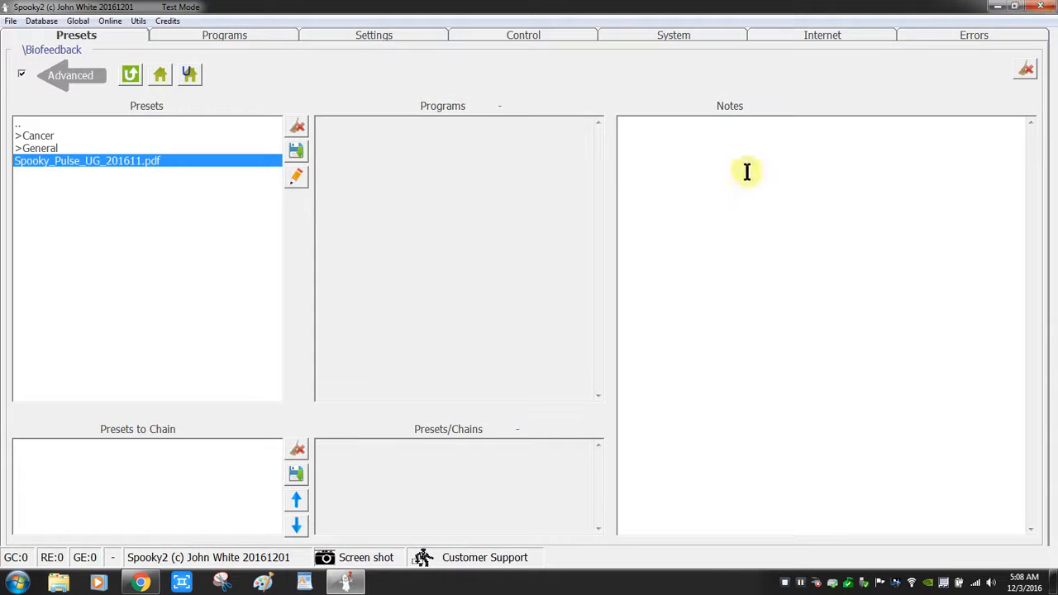
Step: View the Cancer subfolder of the Biofeedback presets and return to the top-level preset list
double_click(35, 137)
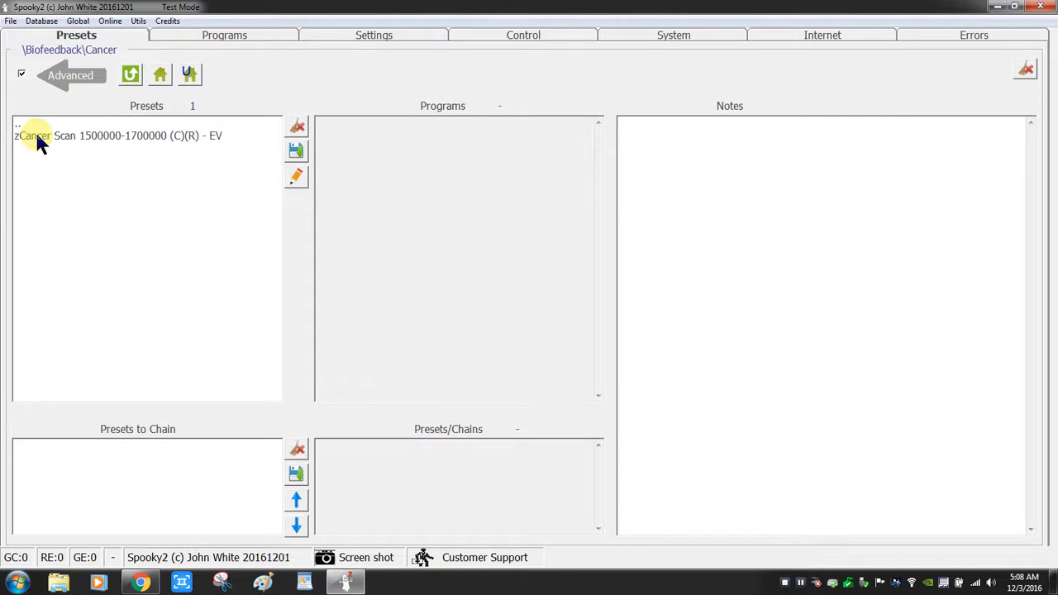
left_click(134, 75)
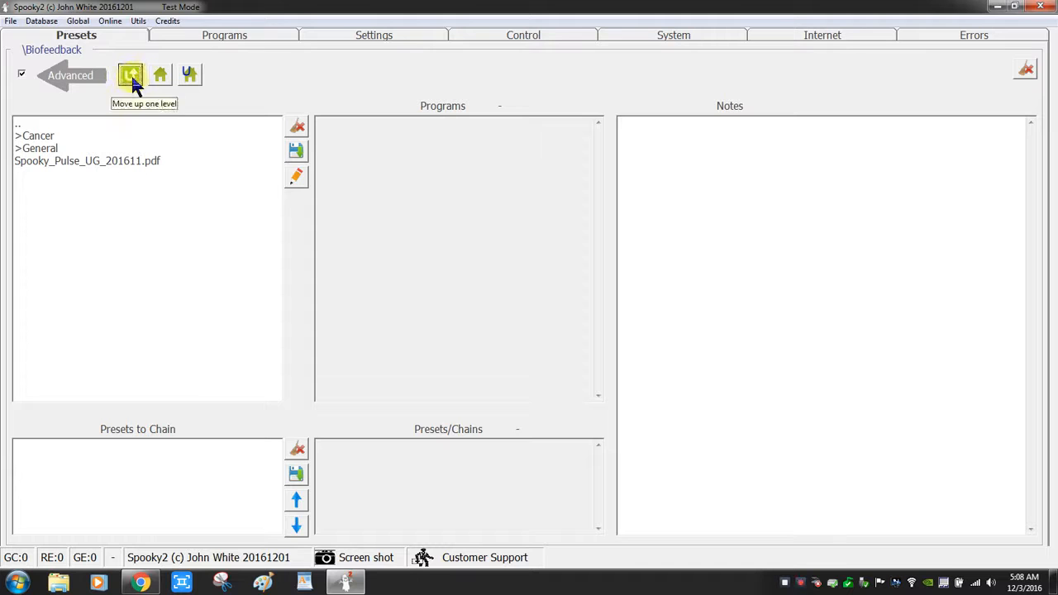
left_click(132, 81)
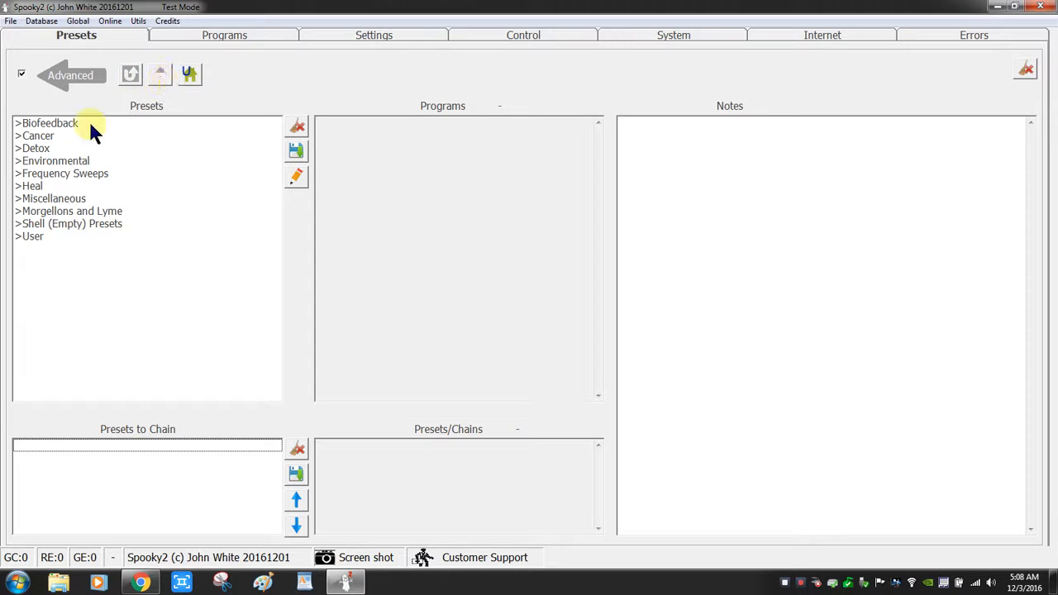
Step: View the Part Scans subfolder in the General folder of the Biofeedback presets and return to the top-level preset list
double_click(41, 124)
double_click(47, 149)
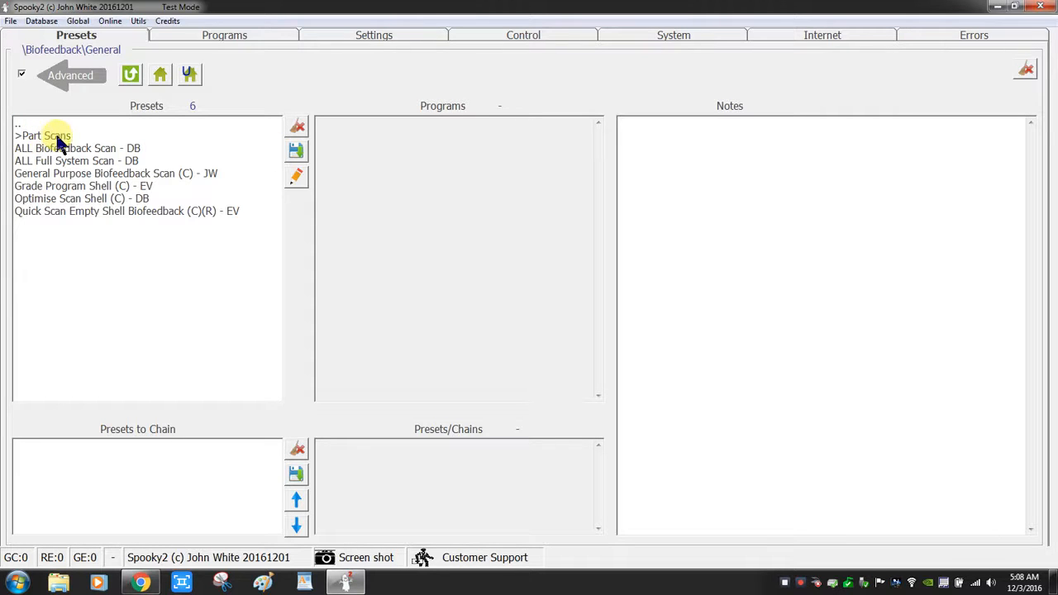
double_click(66, 138)
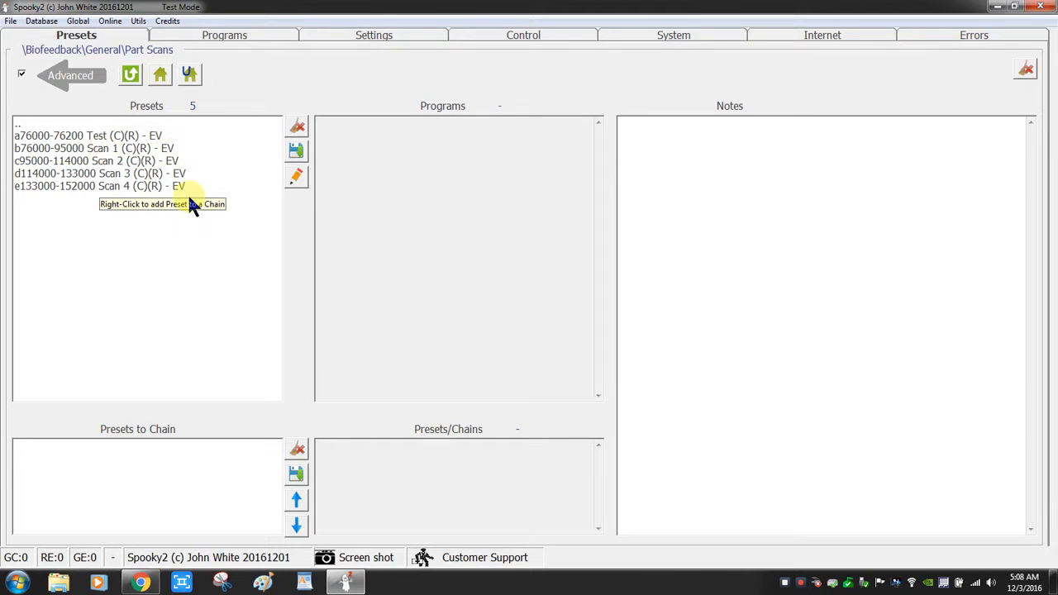
left_click(131, 79)
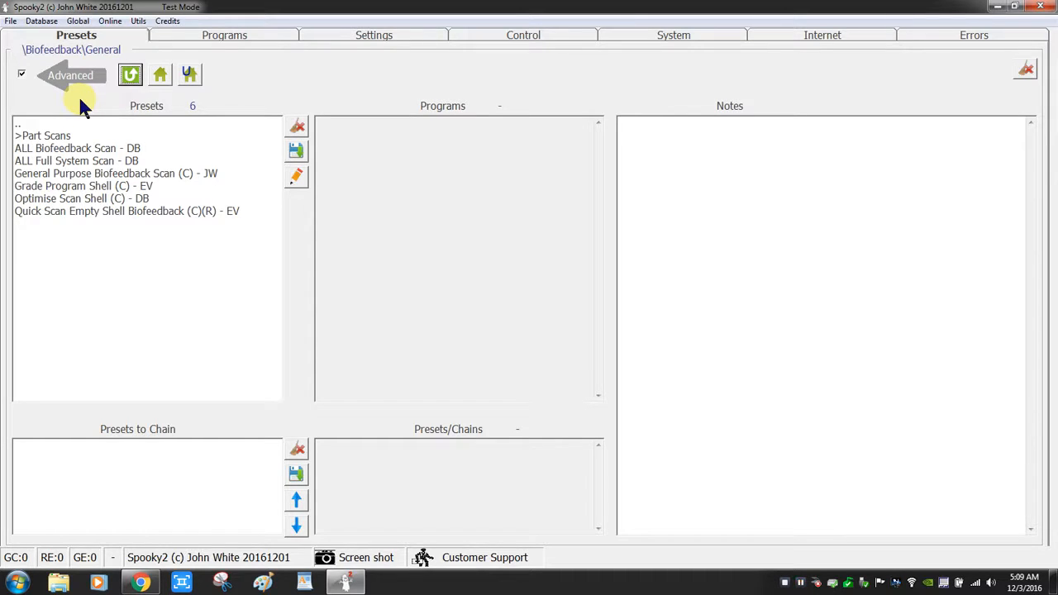
left_click(164, 80)
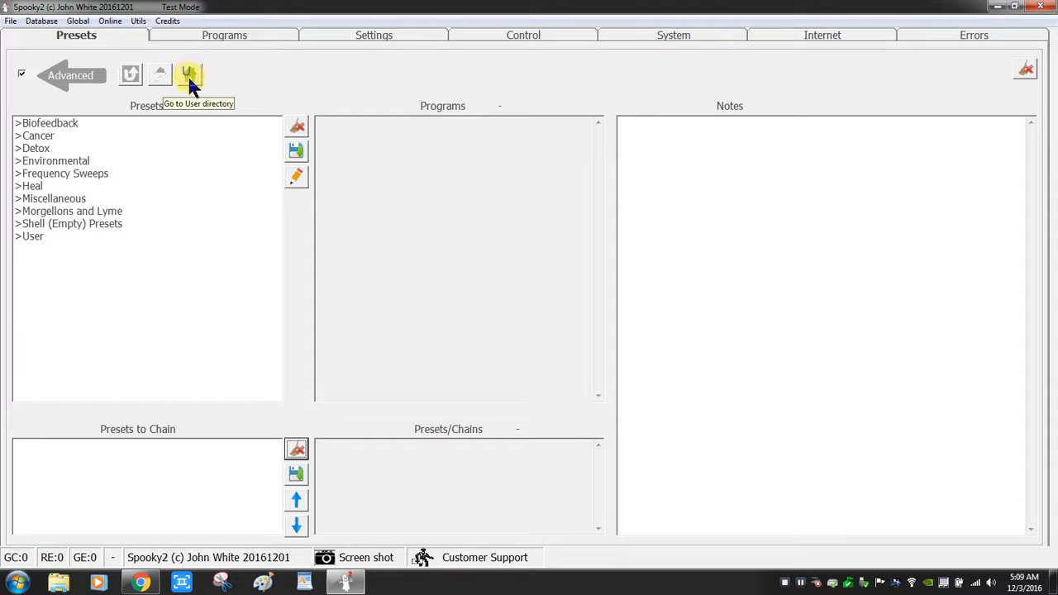
Step: Show the User preset directory and return to the top-level list, going there and back twice
left_click(188, 80)
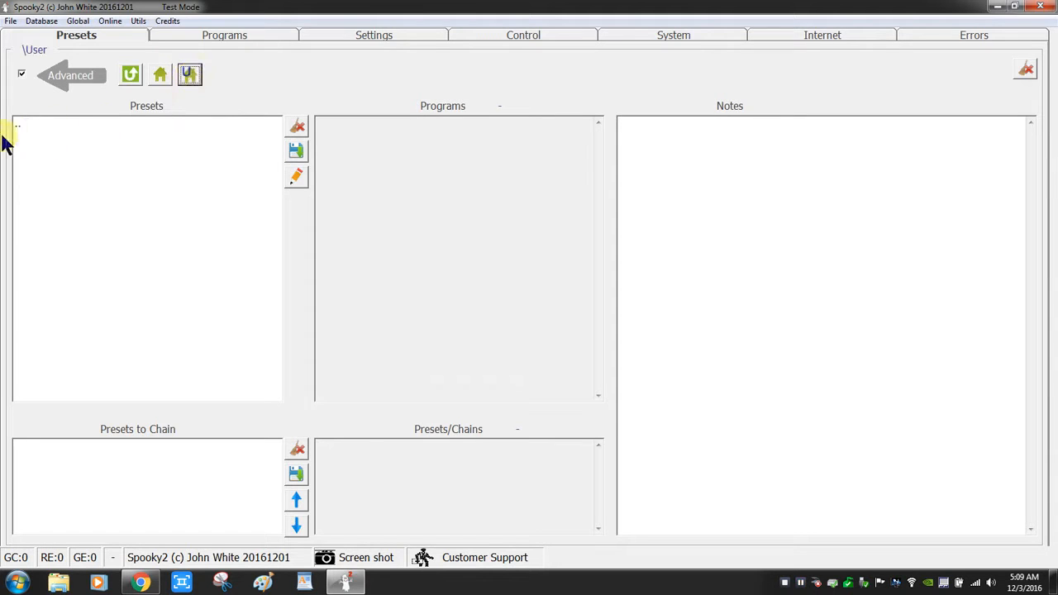
double_click(18, 127)
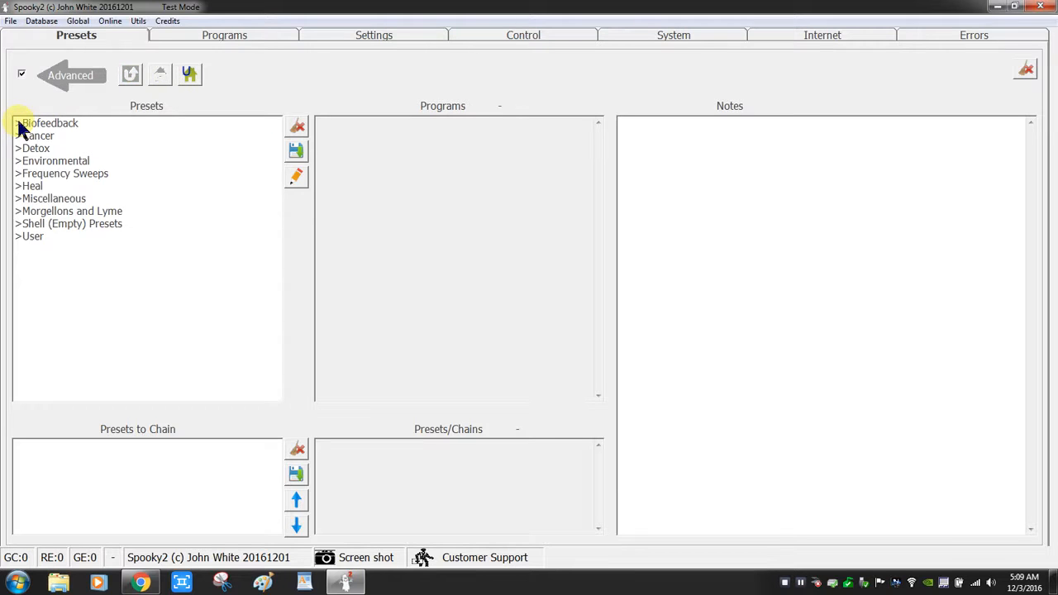
left_click(190, 76)
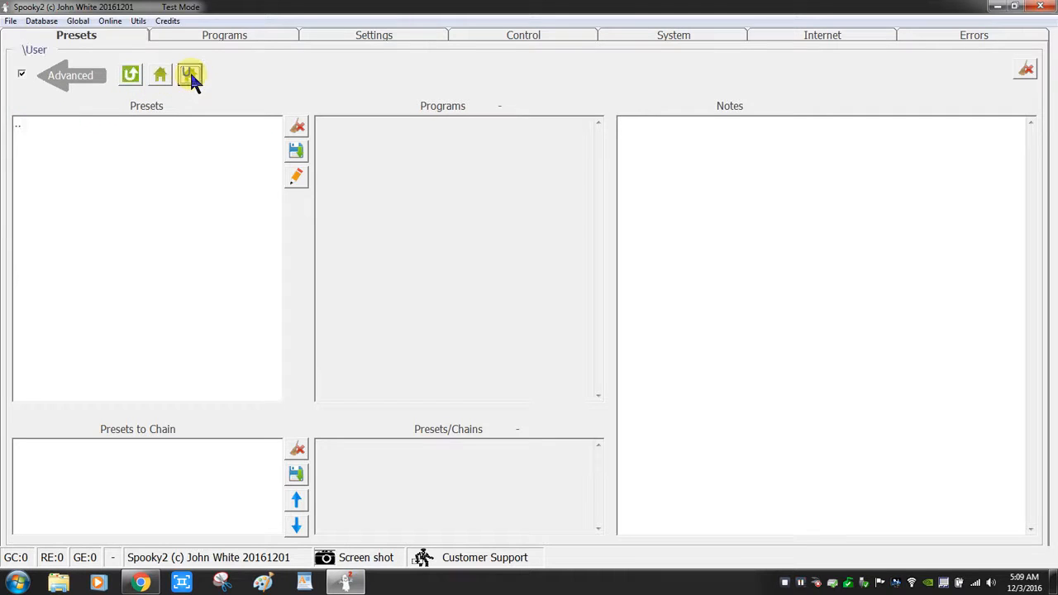
left_click(130, 77)
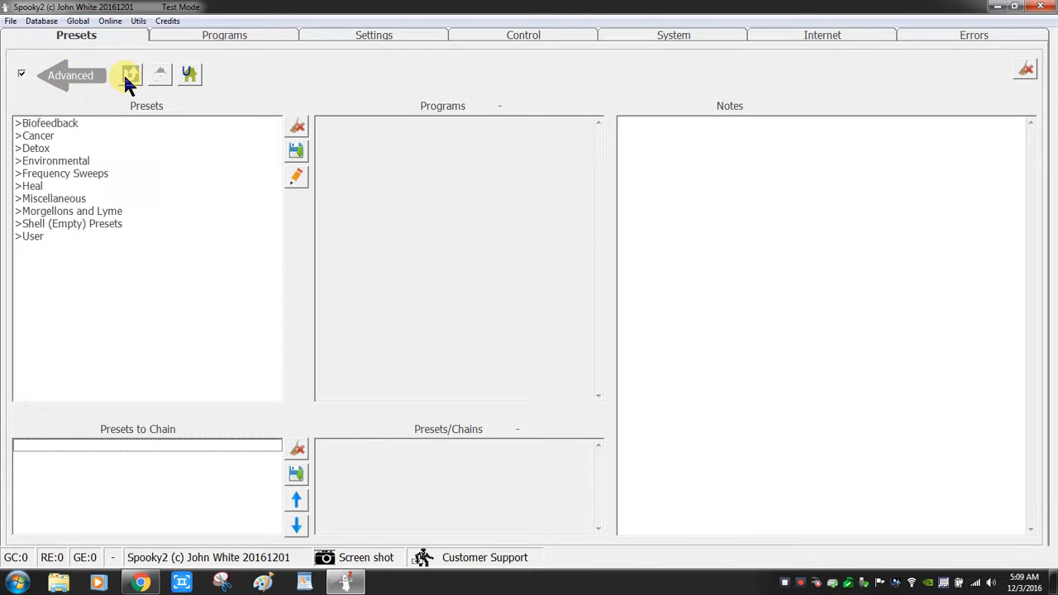
Step: Select the Terrain (R) - BY preset in the Detox Remote folder and review its chained presets through to Lymphatic System 2
double_click(33, 149)
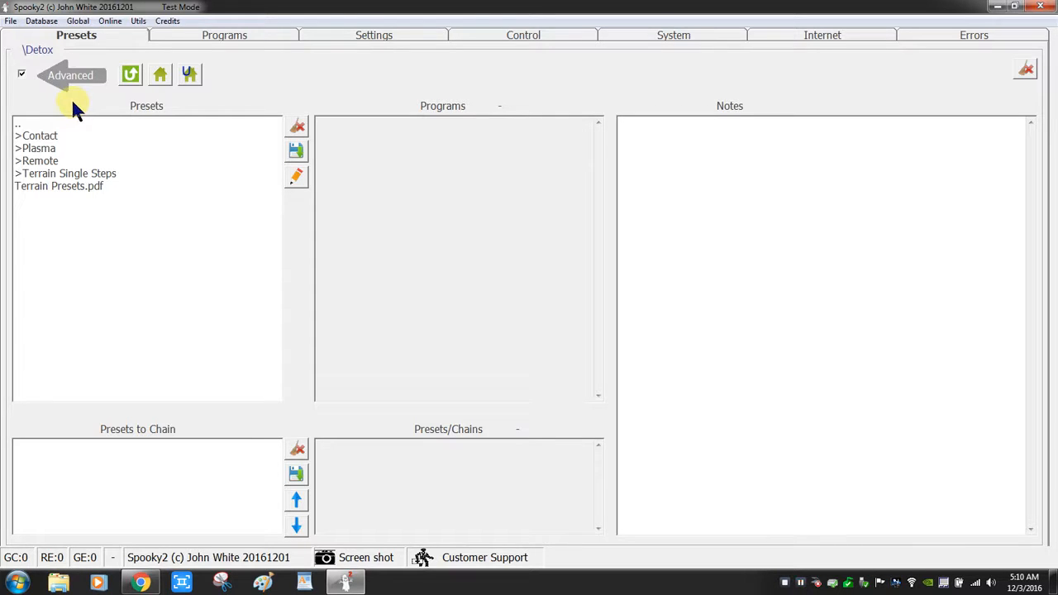
double_click(50, 159)
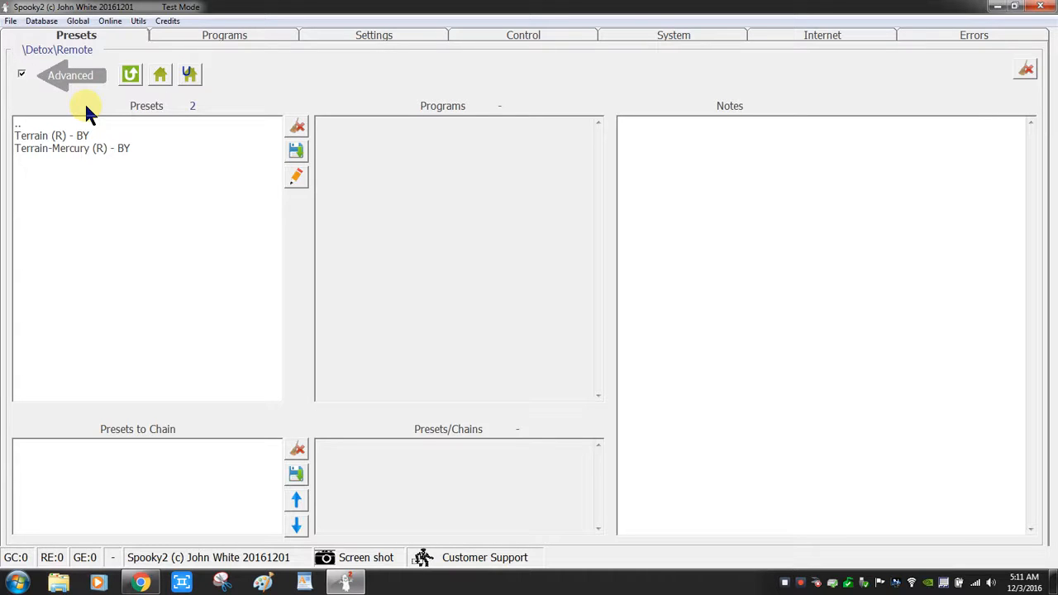
left_click(53, 136)
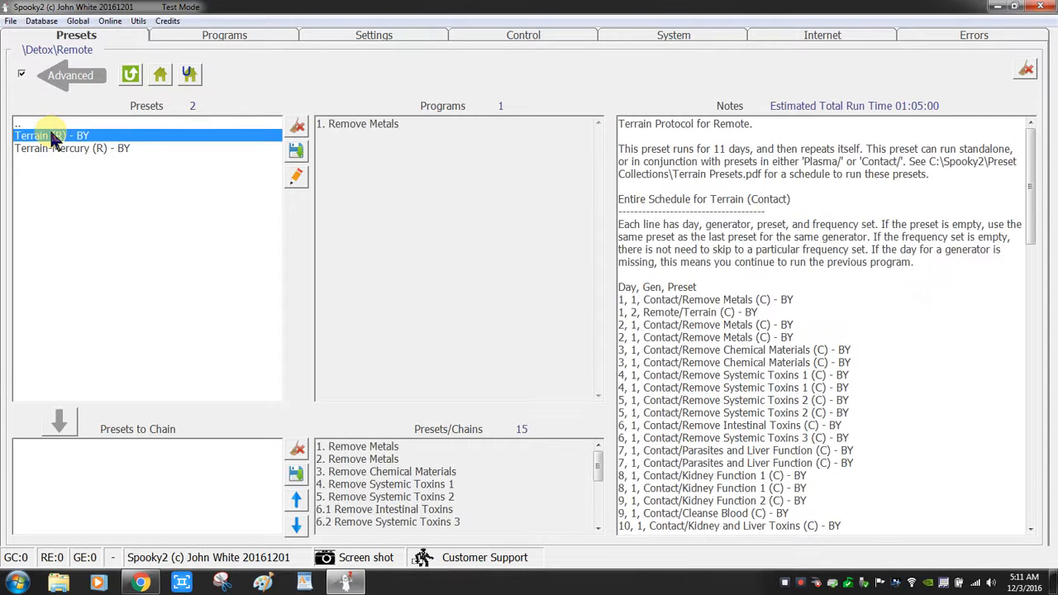
left_click(378, 446)
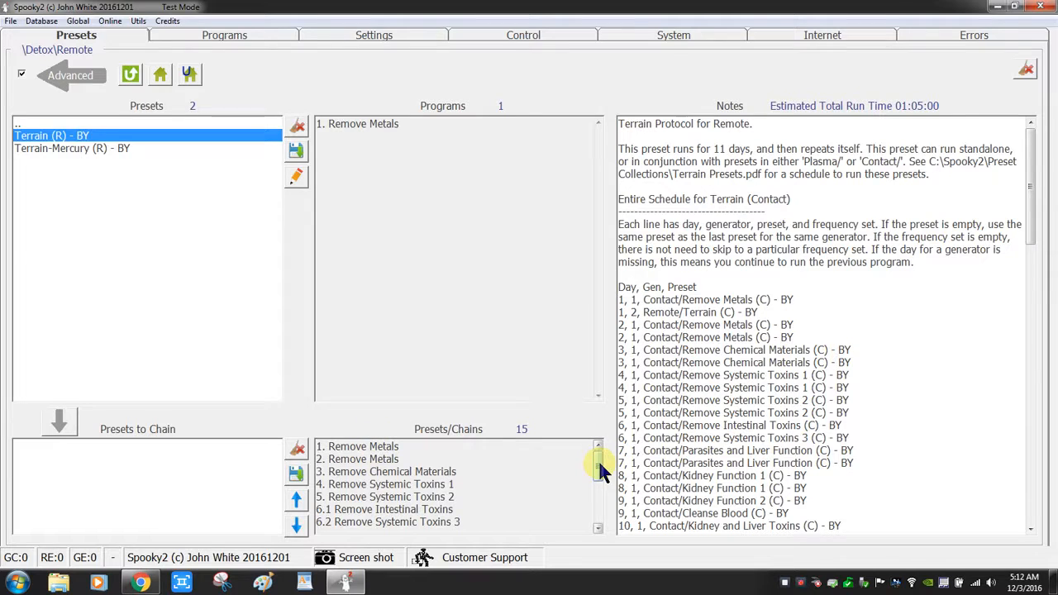
left_click_drag(600, 469, 599, 514)
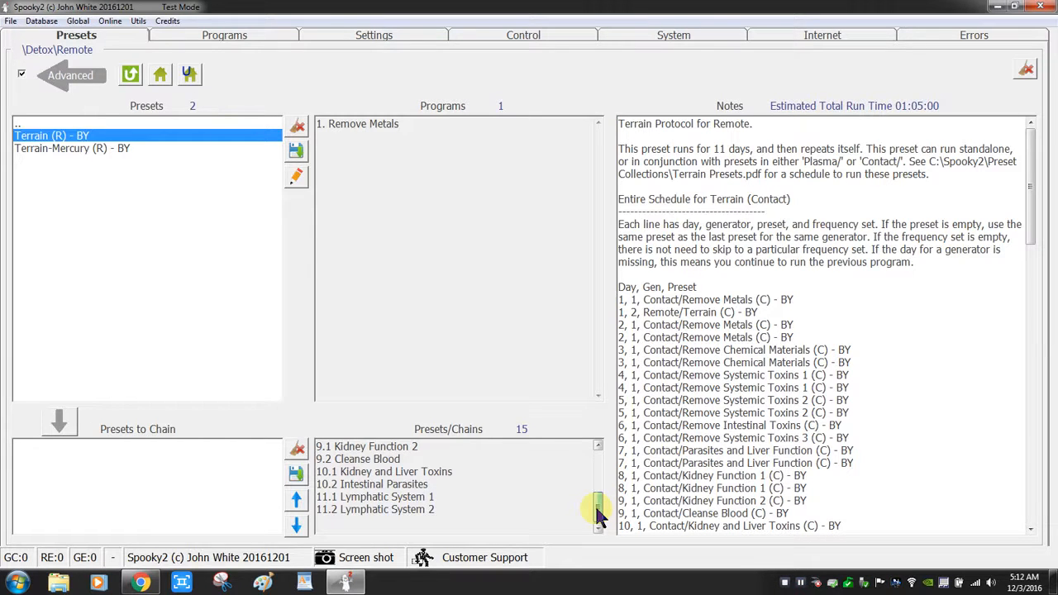
left_click_drag(600, 512, 599, 469)
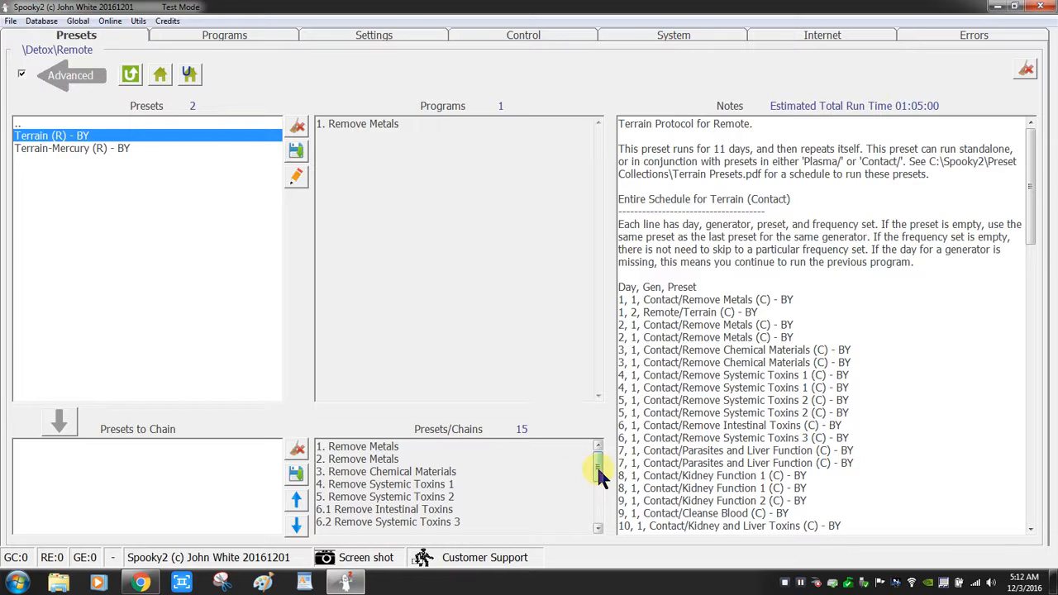
scroll(597, 474, "down", 2)
scroll(599, 488, "down", 1)
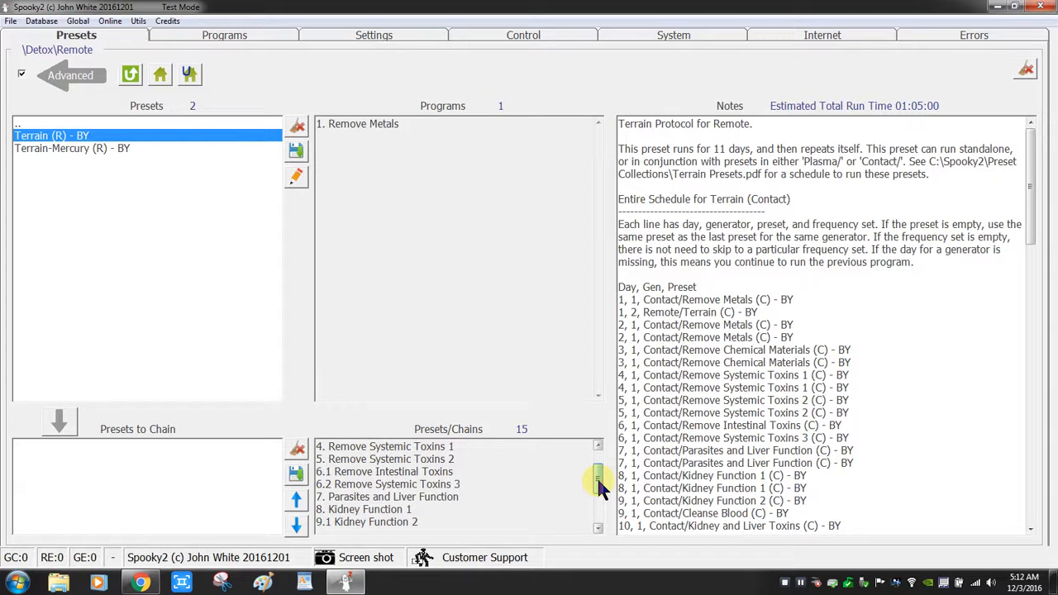
scroll(596, 489, "down", 4)
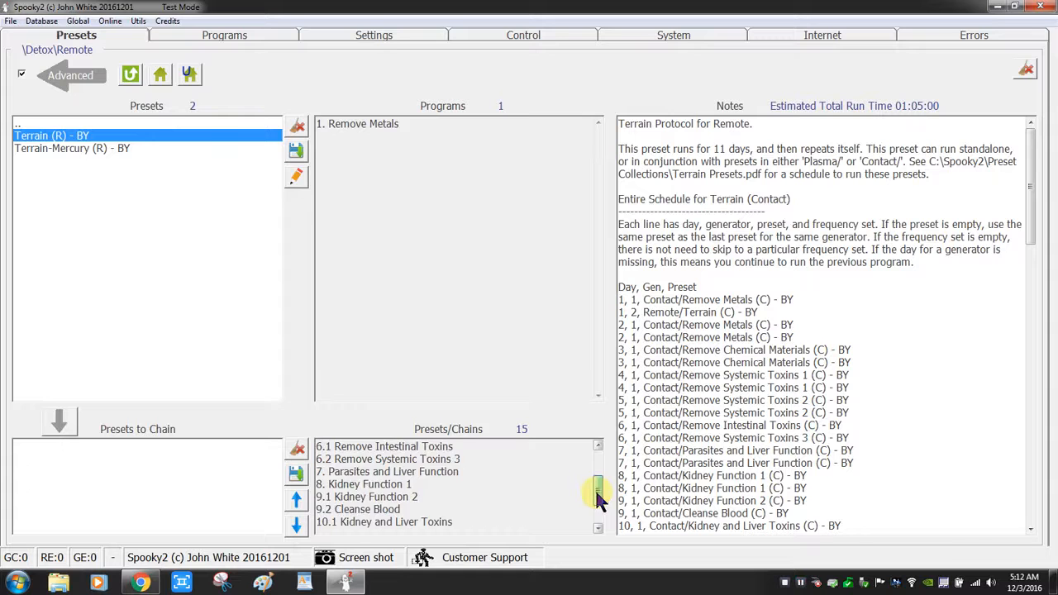
scroll(597, 506, "down", 1)
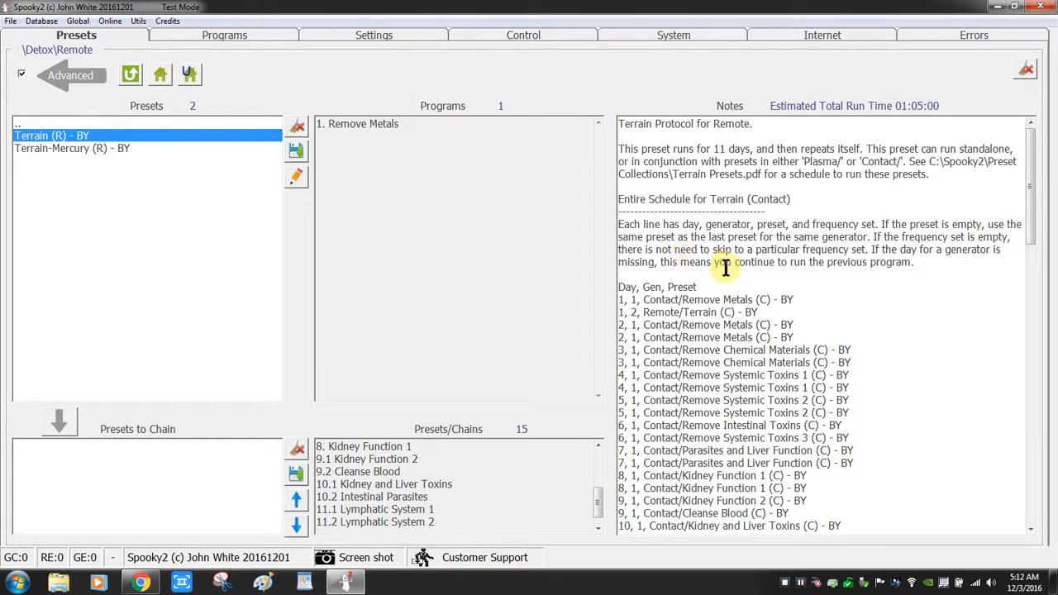
Step: Read the Terrain preset's notes on its included programs alongside the chained presets, and return both to their beginning
left_click_drag(1028, 212, 997, 415)
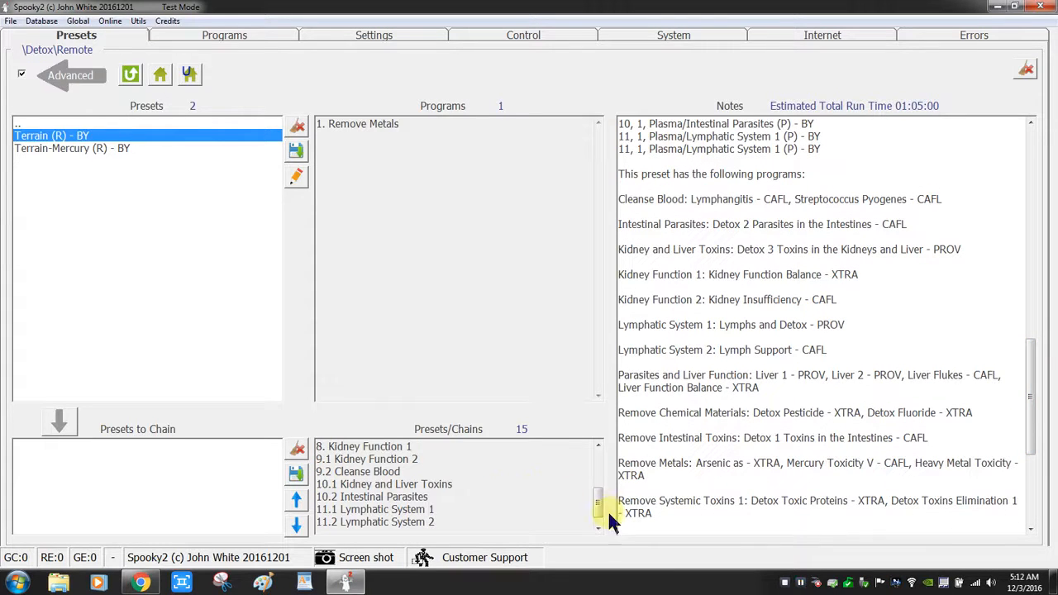
left_click_drag(598, 503, 607, 470)
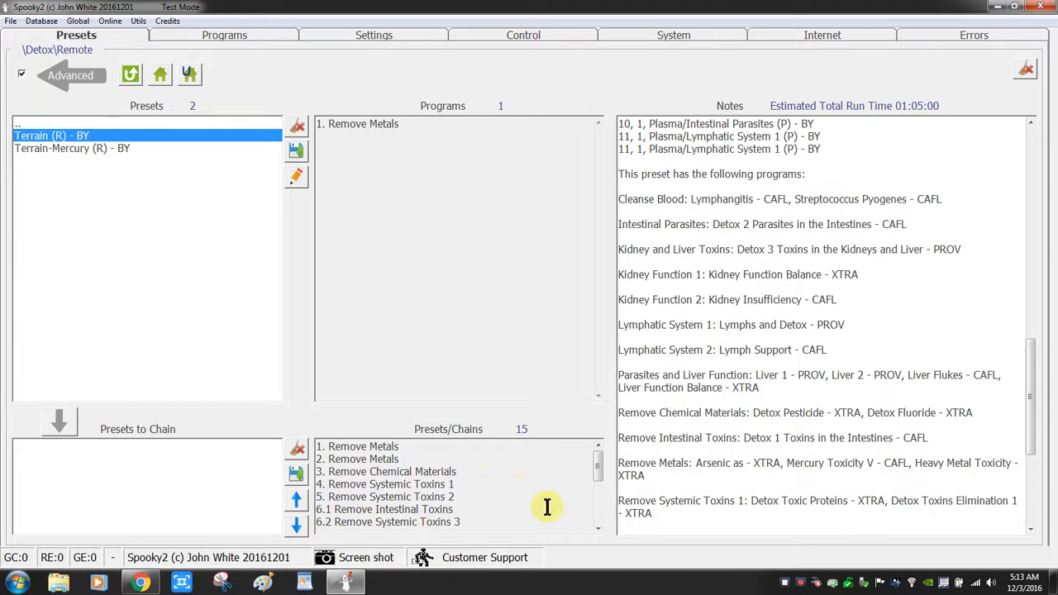
left_click(597, 530)
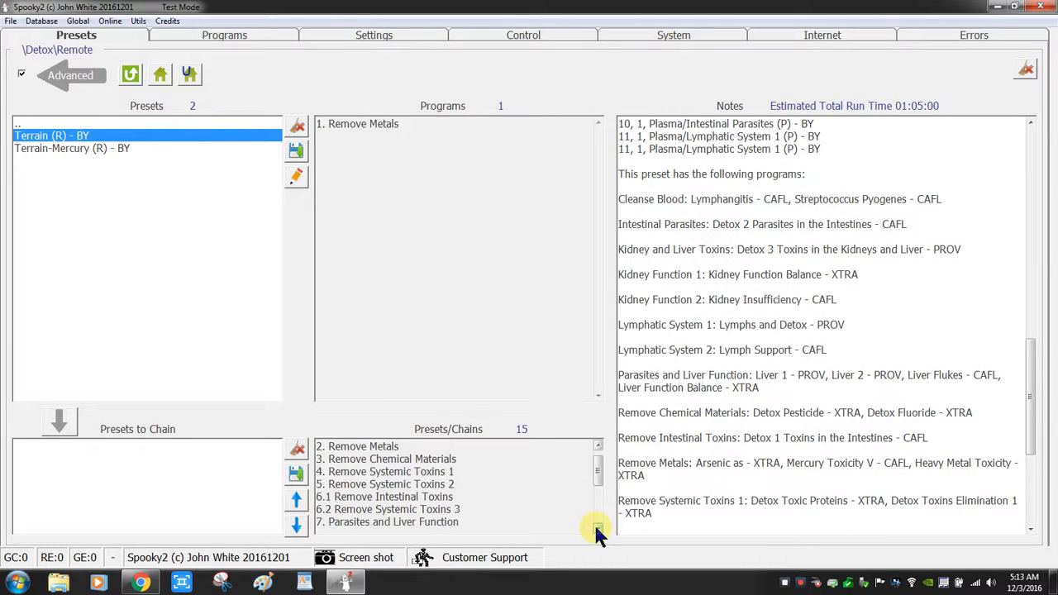
left_click(597, 530)
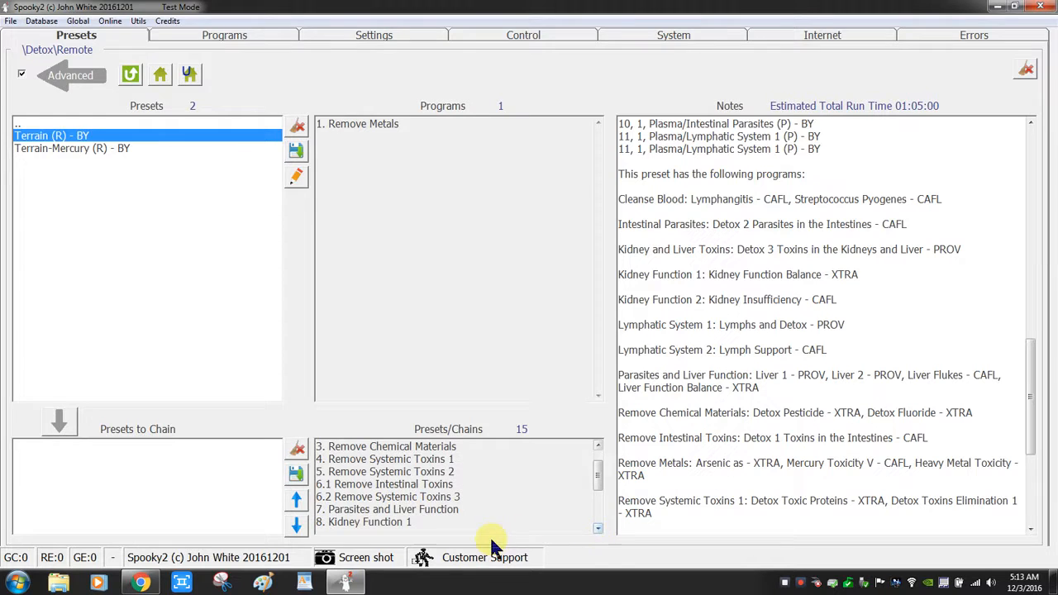
left_click(597, 521)
left_click(598, 521)
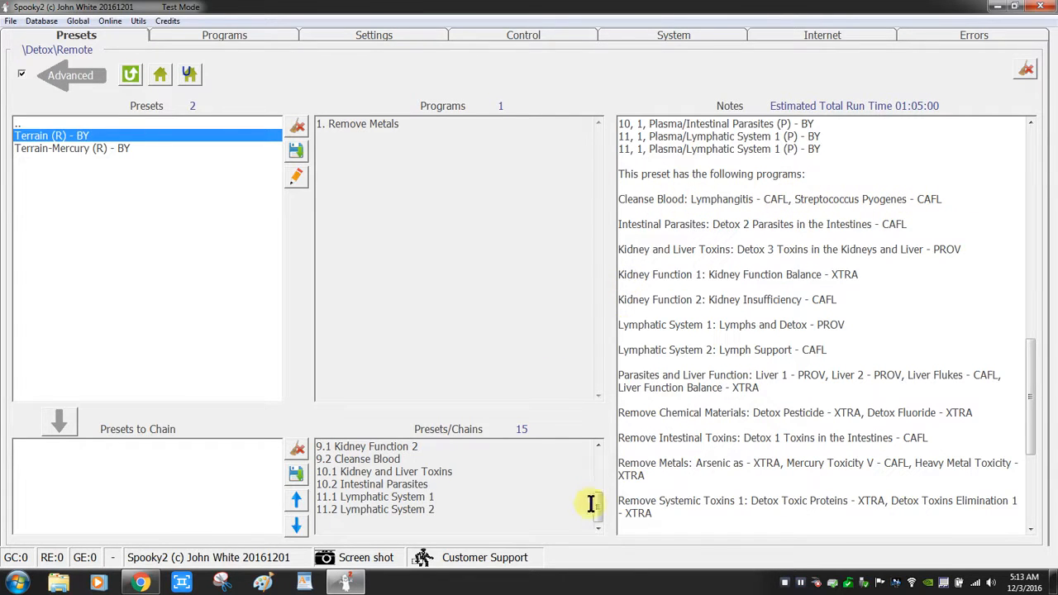
left_click_drag(598, 508, 601, 463)
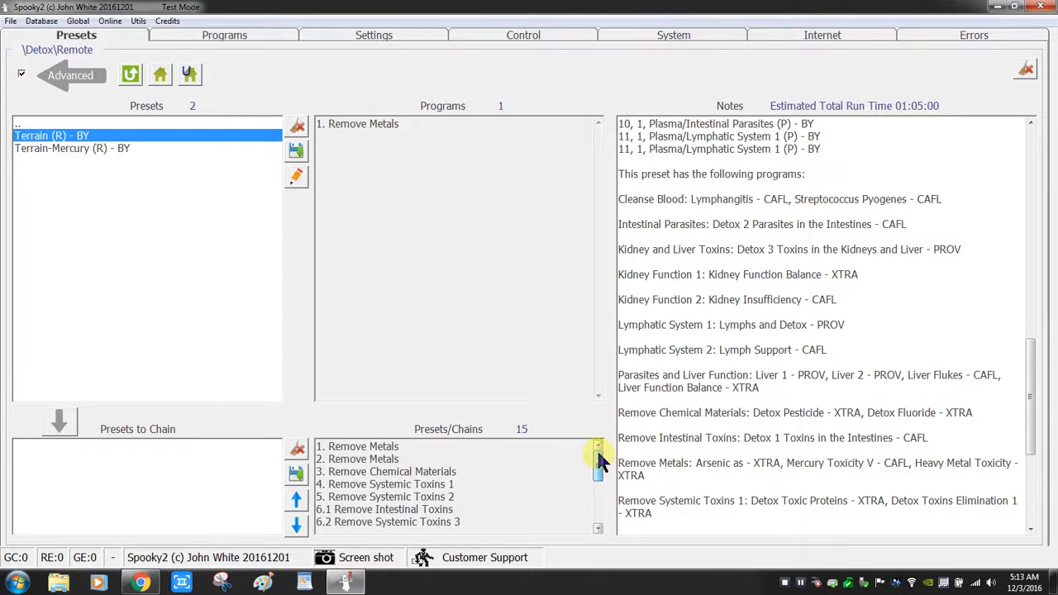
left_click_drag(1028, 385, 1028, 165)
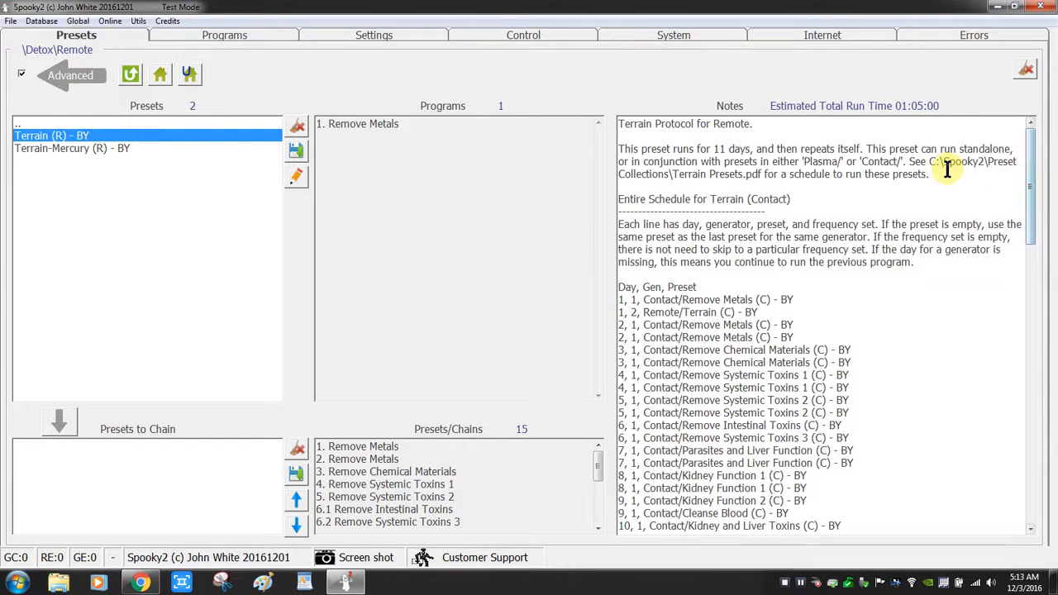
Step: Open Terrain Presets.pdf from the Detox folder, examine the Remote Only (1 Generator) section, and close the document
left_click(129, 81)
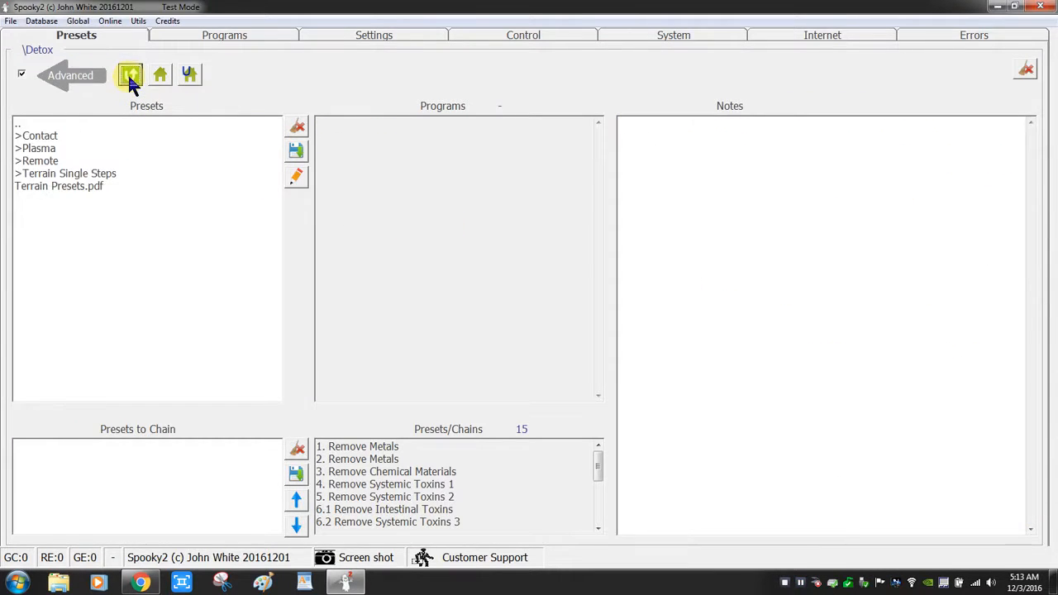
double_click(57, 189)
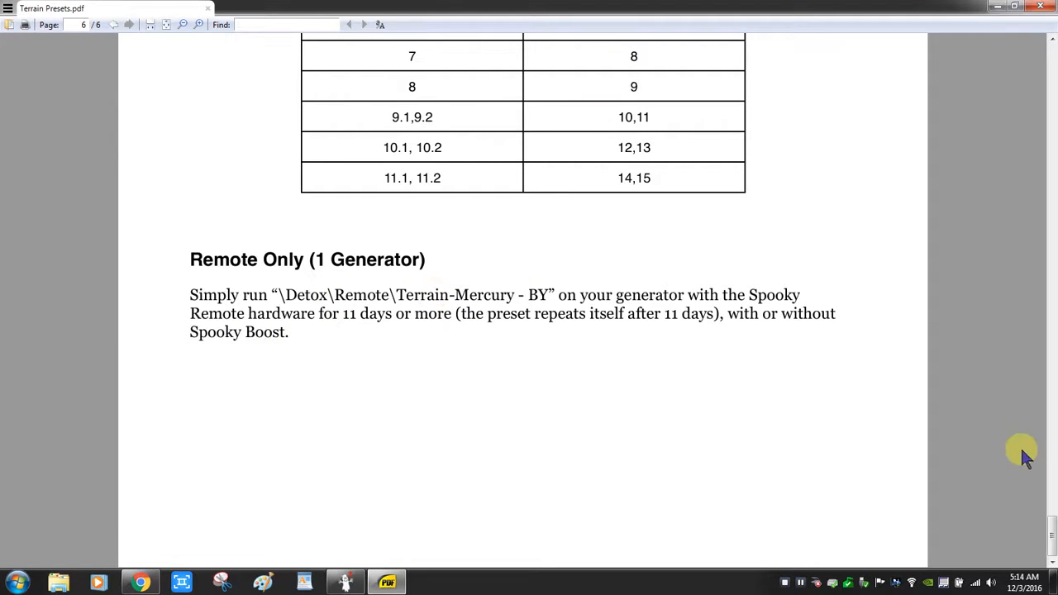
mouse_move(1052, 529)
left_mouse_down()
mouse_move(1052, 51)
mouse_move(1051, 537)
left_mouse_up()
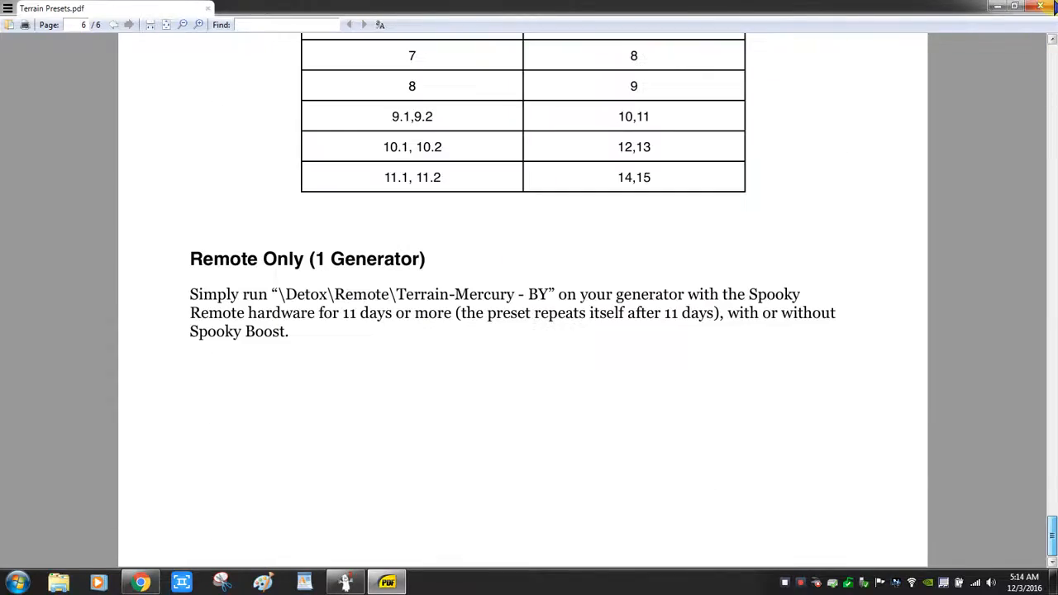
left_click(1040, 6)
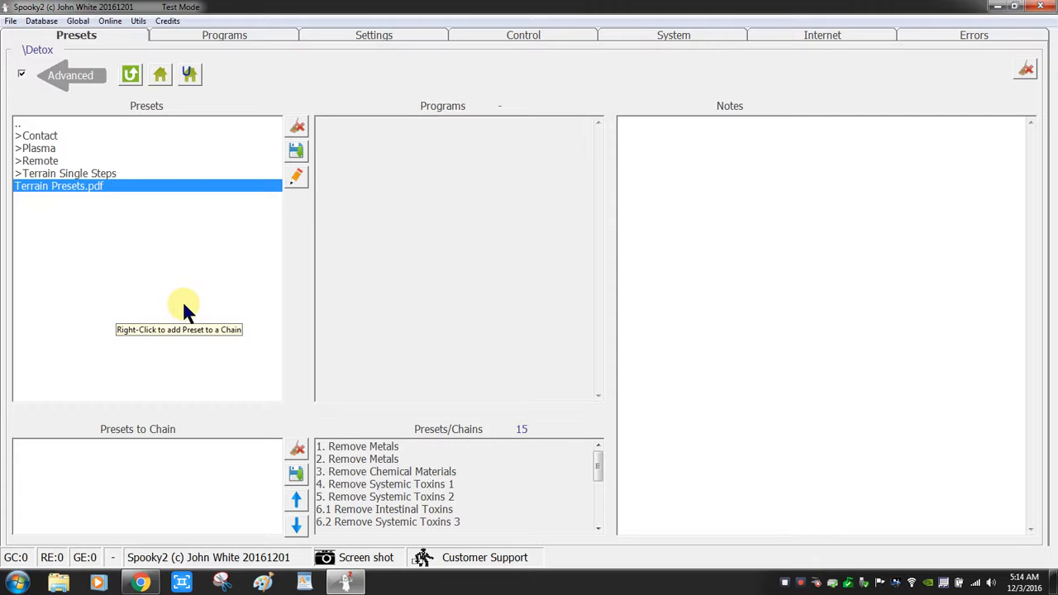
Step: Load the Terrain (R) - BY preset from the Detox Remote folder and look over its program options and signal settings
double_click(36, 162)
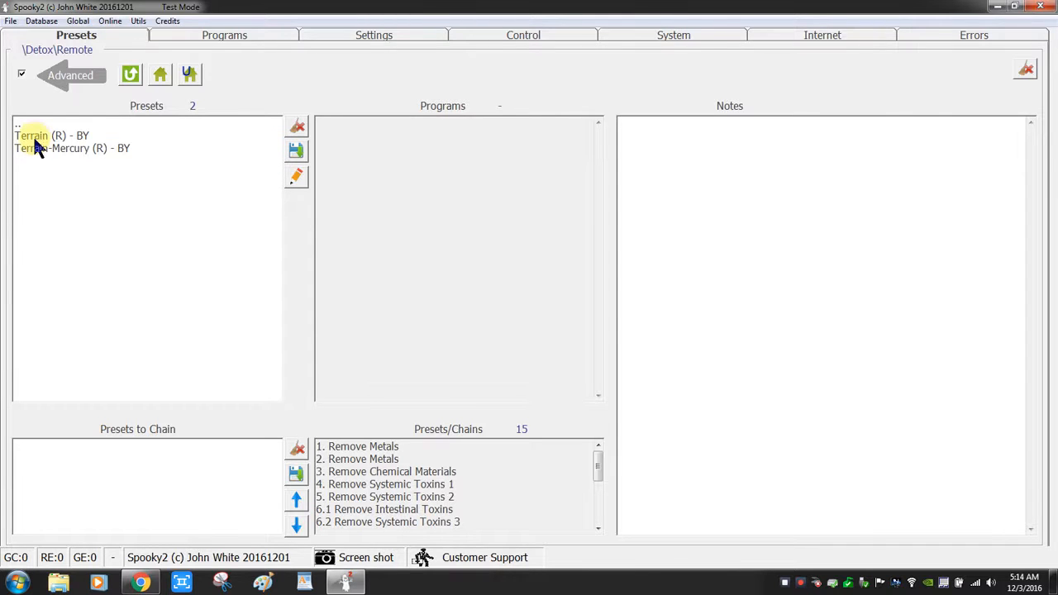
left_click(33, 135)
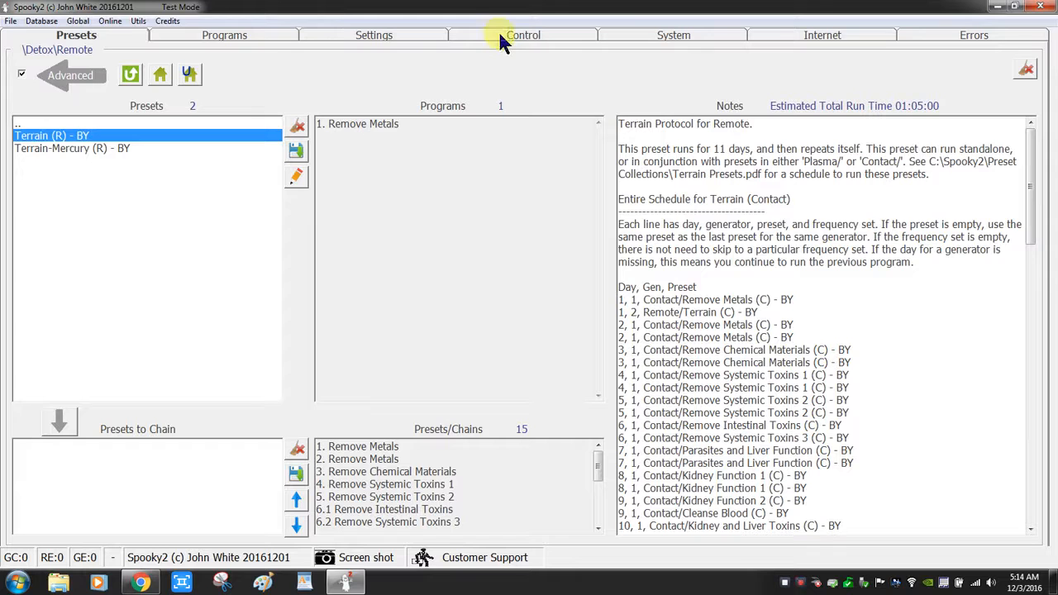
left_click(208, 37)
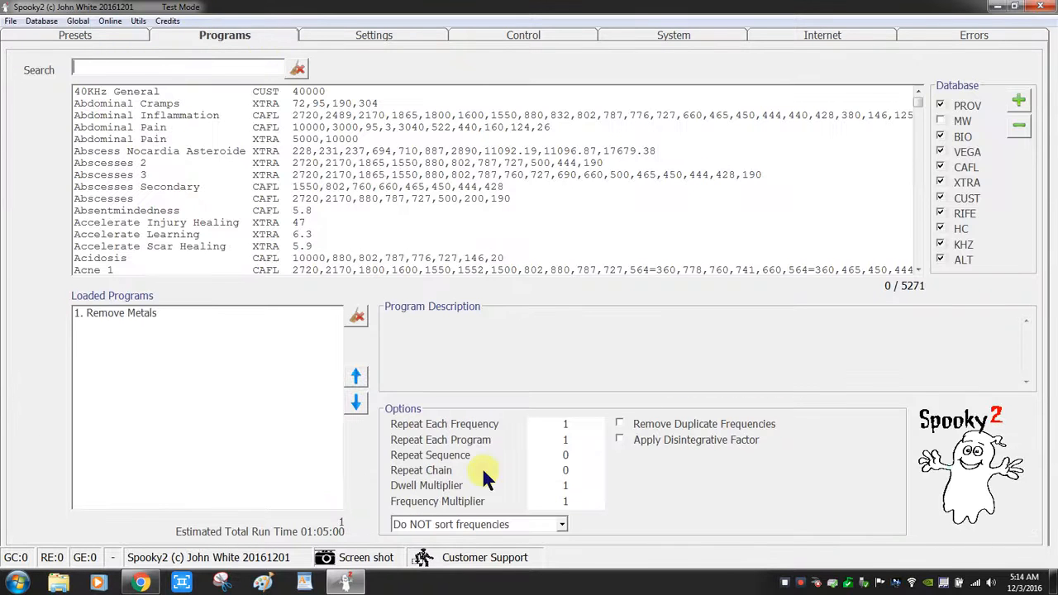
left_click(385, 42)
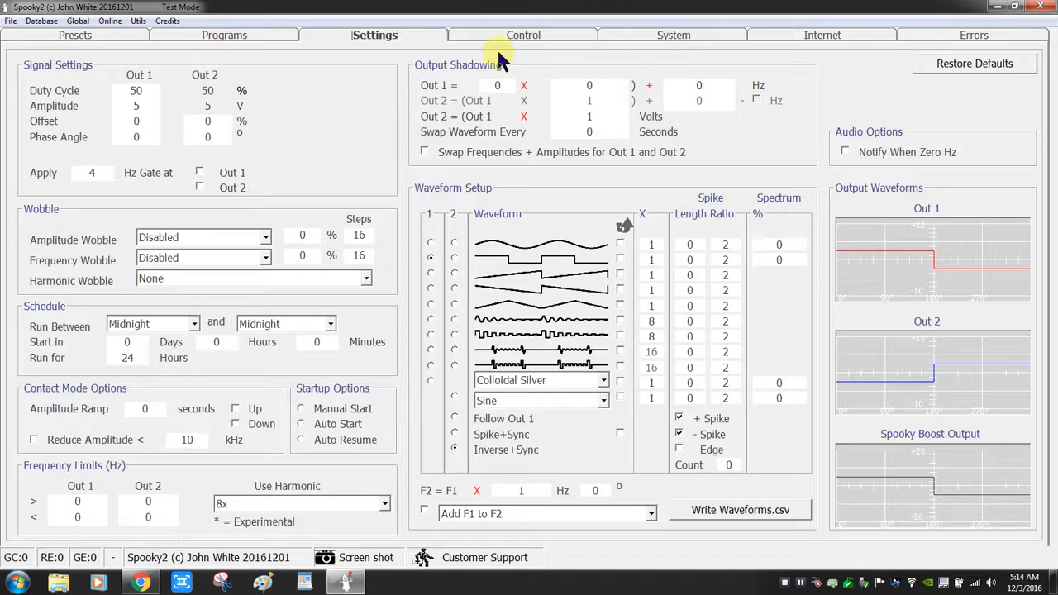
Step: Allow generator overwrites and assign the loaded Terrain preset to generator 2
left_click(529, 40)
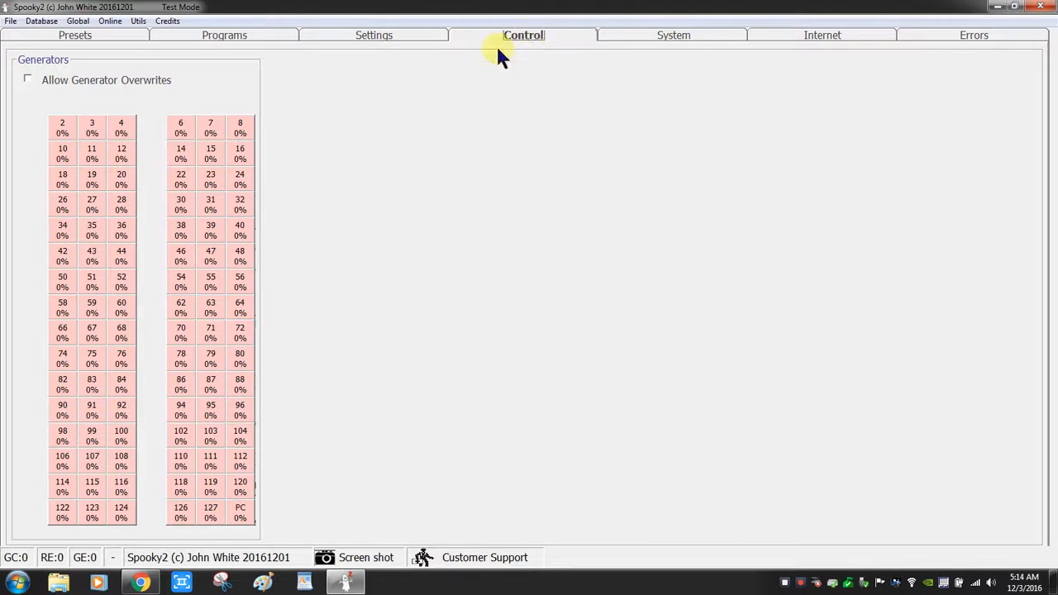
left_click(28, 81)
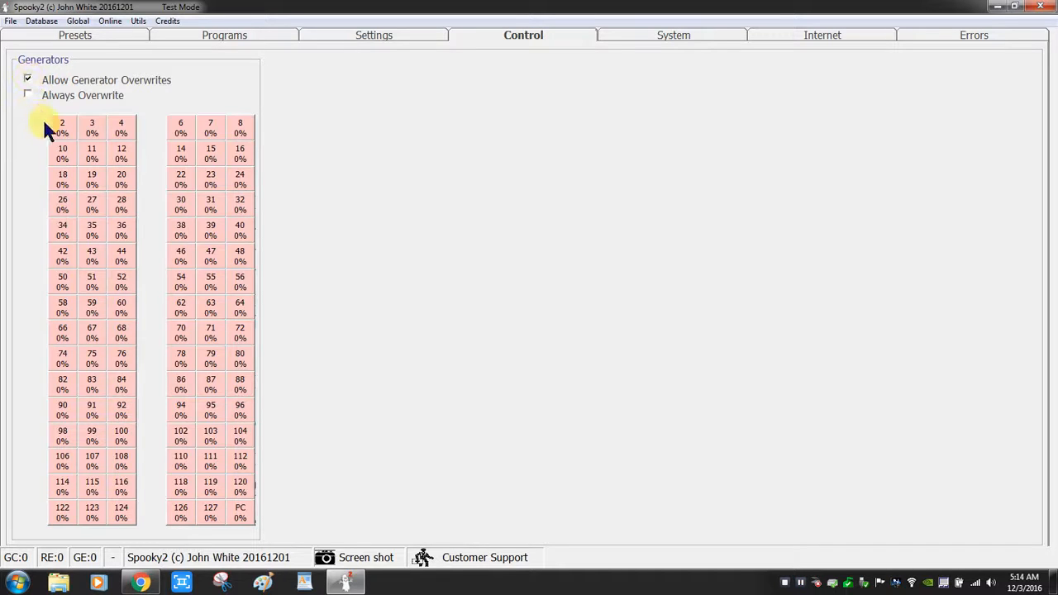
left_click(64, 129)
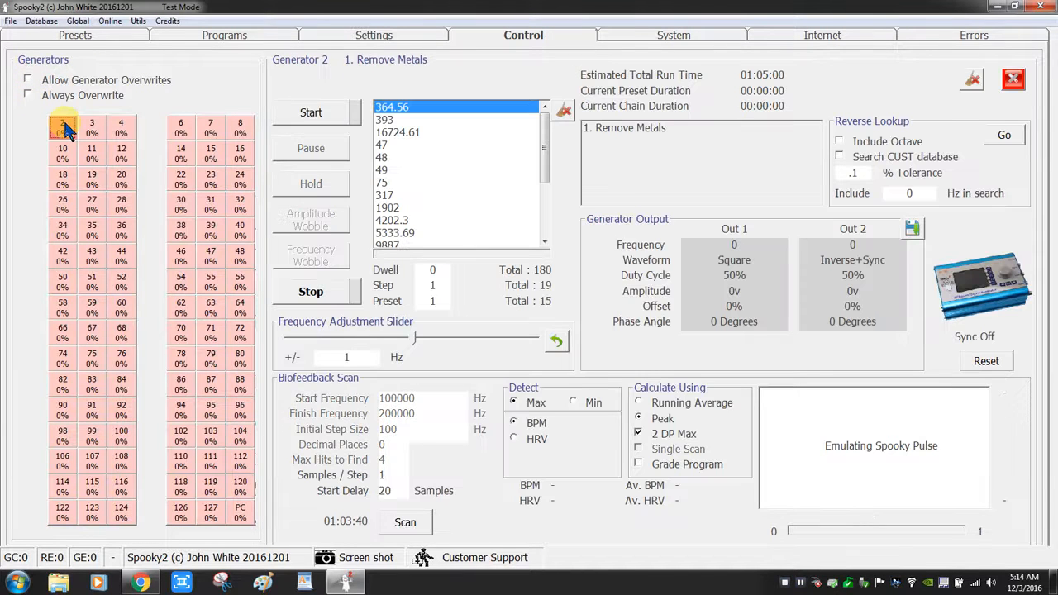
Step: Start the Remove Metals preset on generator 2, close its controls, and return to the preset list
left_click(305, 114)
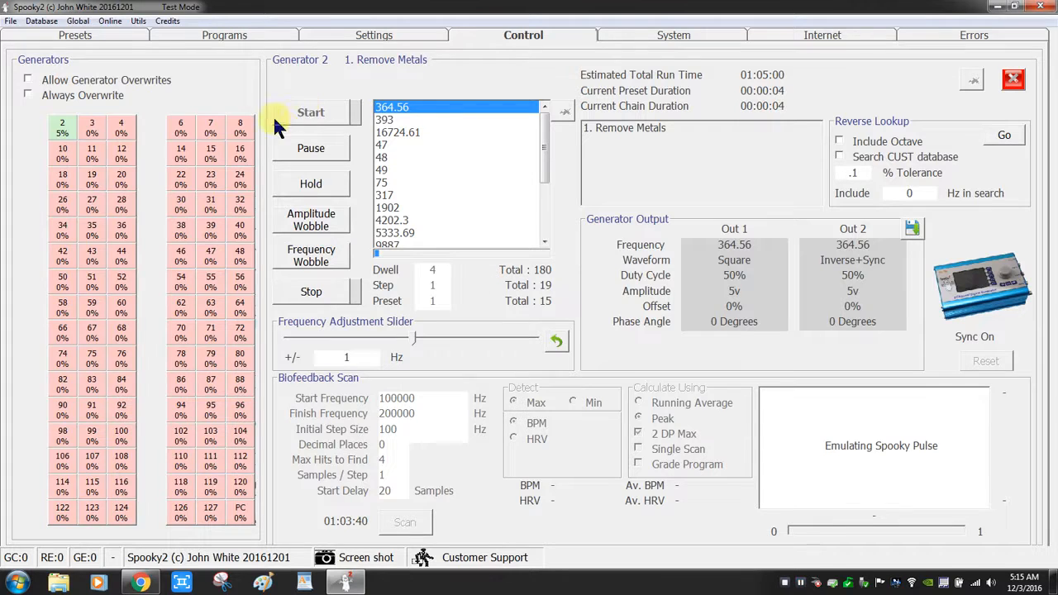
left_click(1013, 79)
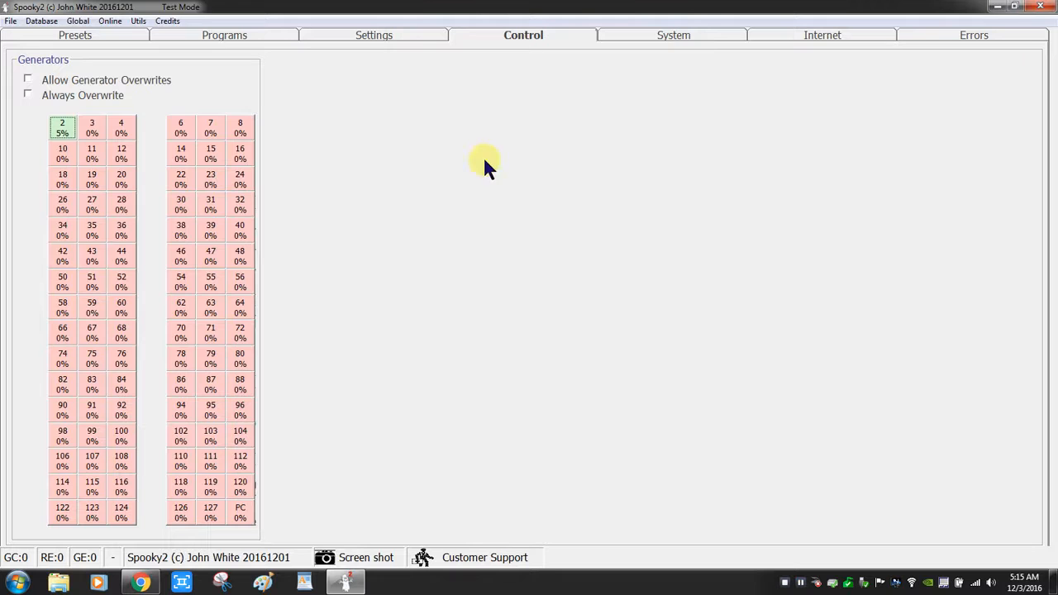
left_click(63, 37)
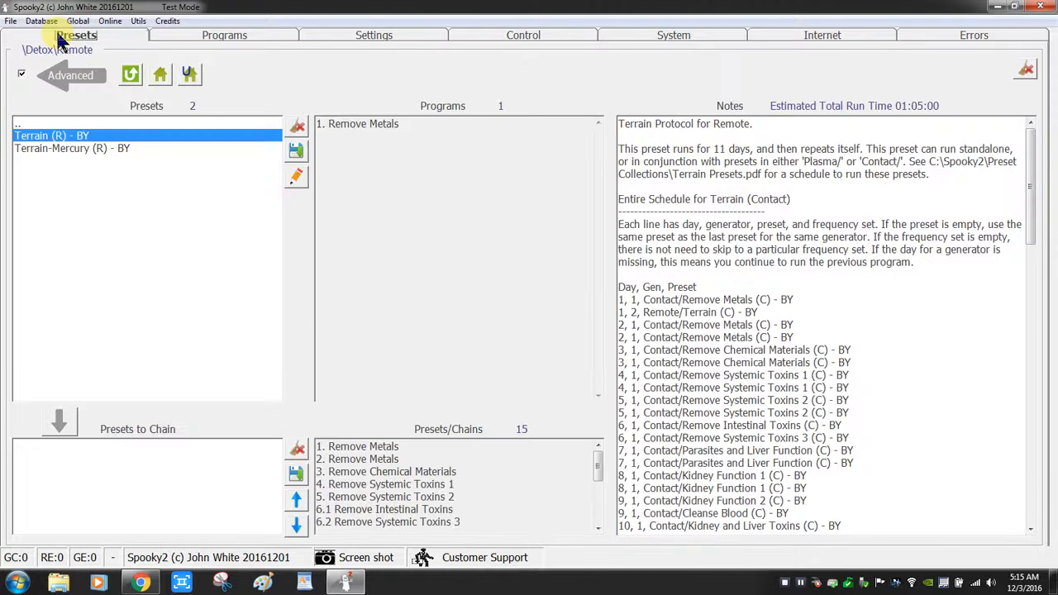
Step: Browse from the main preset folders to the Environmental Remote folder and look over its presets
left_click(159, 76)
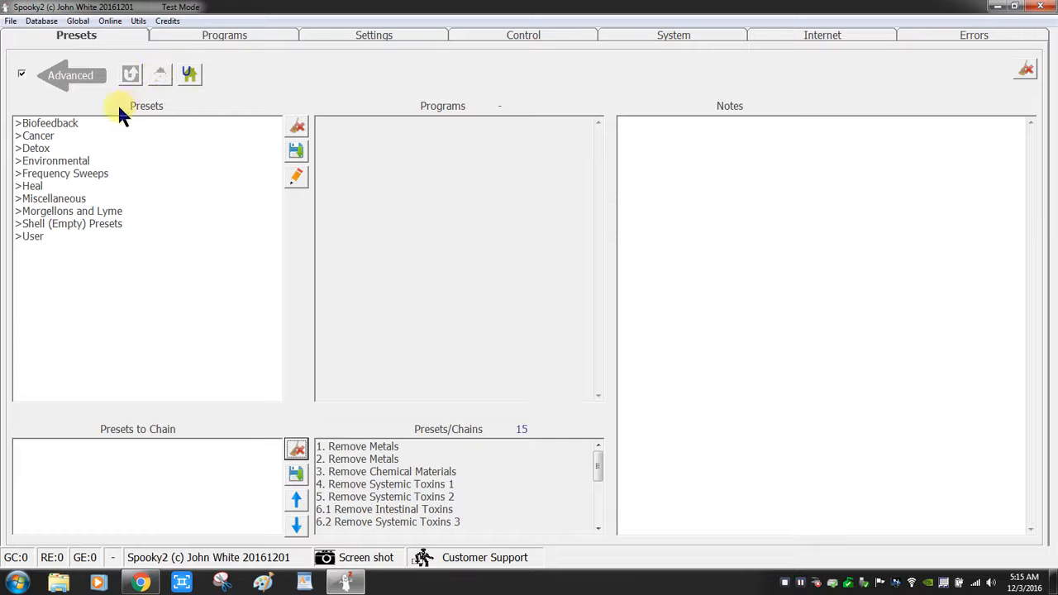
double_click(59, 159)
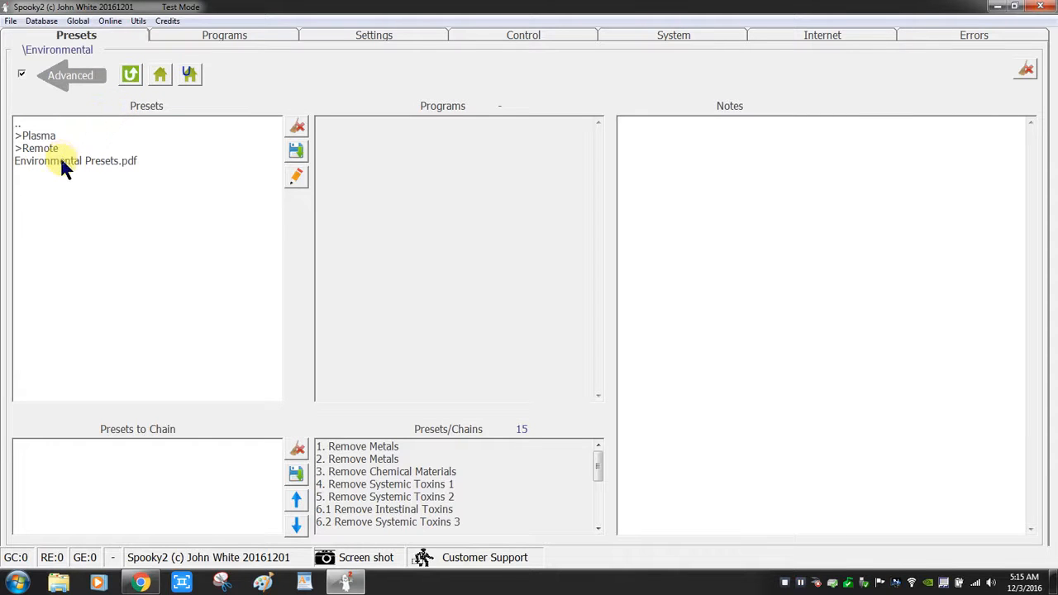
double_click(41, 149)
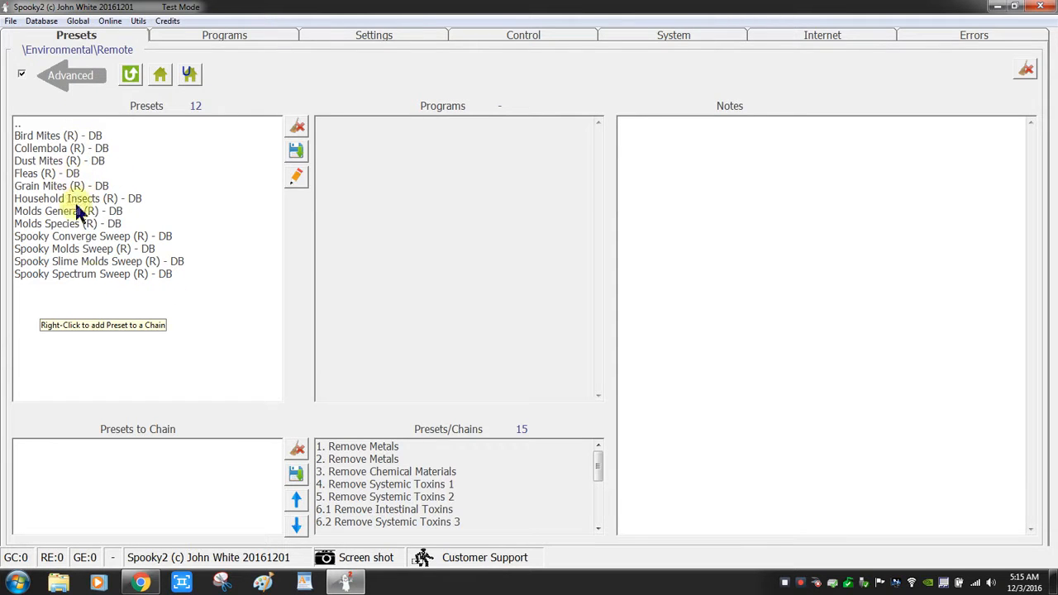
Step: Open the Frequency Sweeps Remote folder and read the notes of the HC Converge Sweep (R) - JK preset
left_click(159, 76)
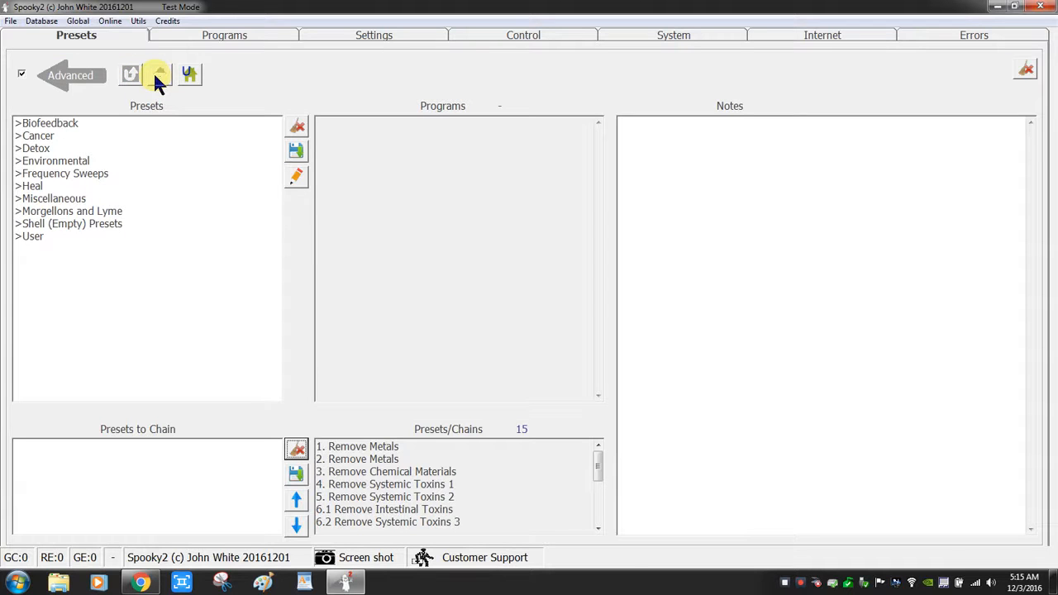
double_click(72, 172)
double_click(45, 152)
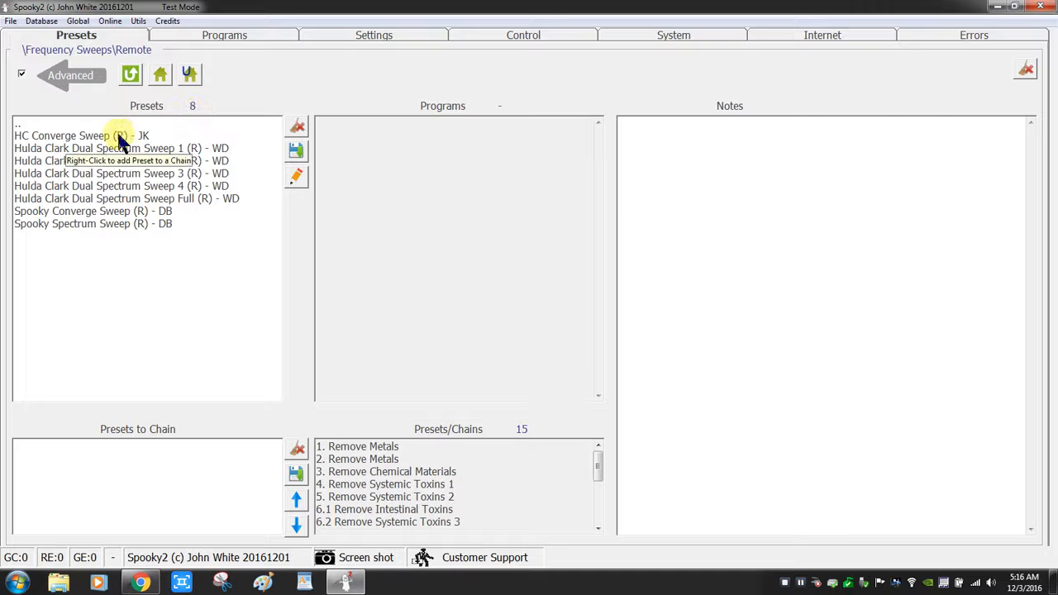
left_click(142, 137)
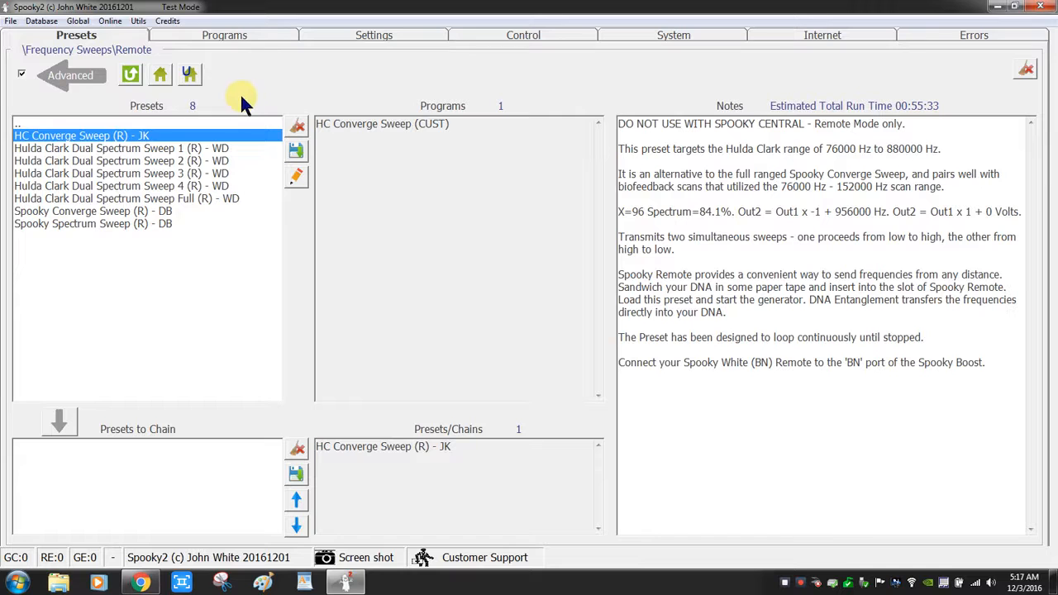
Step: Open the Heal Remote folder and examine the programs and notes of Immune System Stimulation (R) - JK
left_click(165, 82)
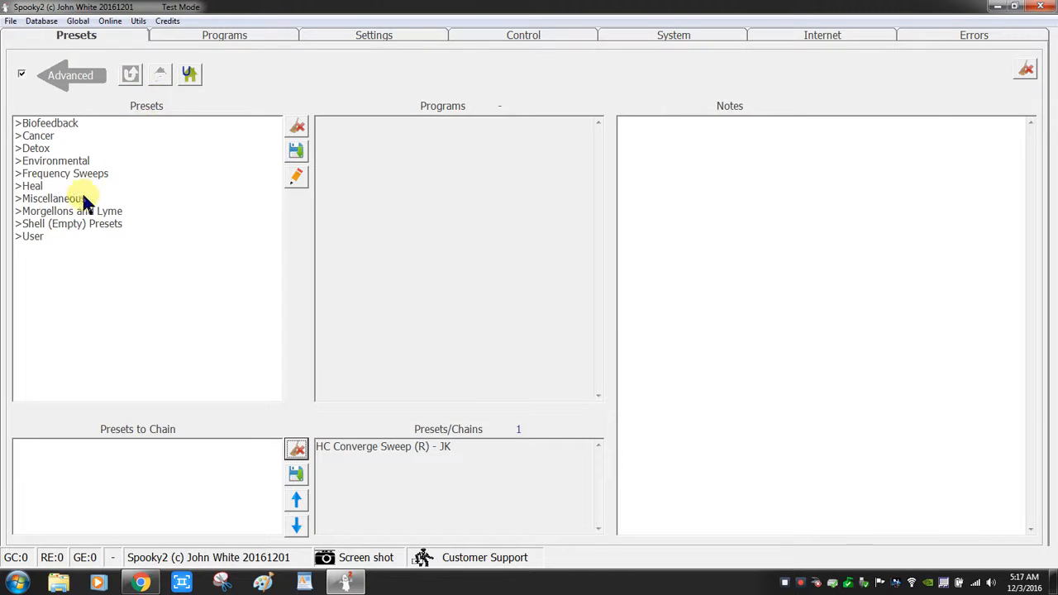
double_click(32, 187)
double_click(34, 139)
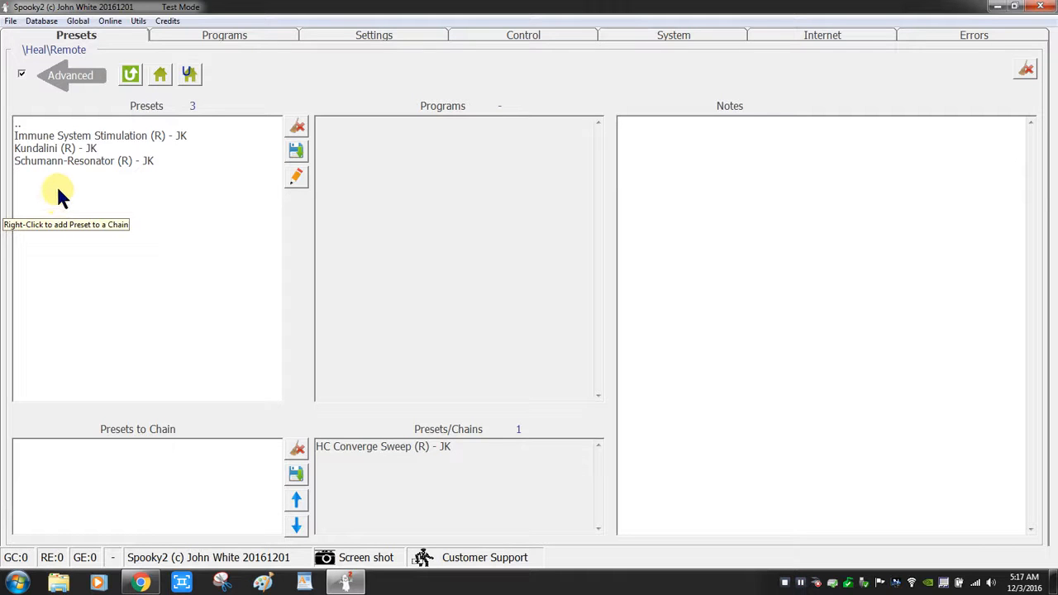
left_click(71, 137)
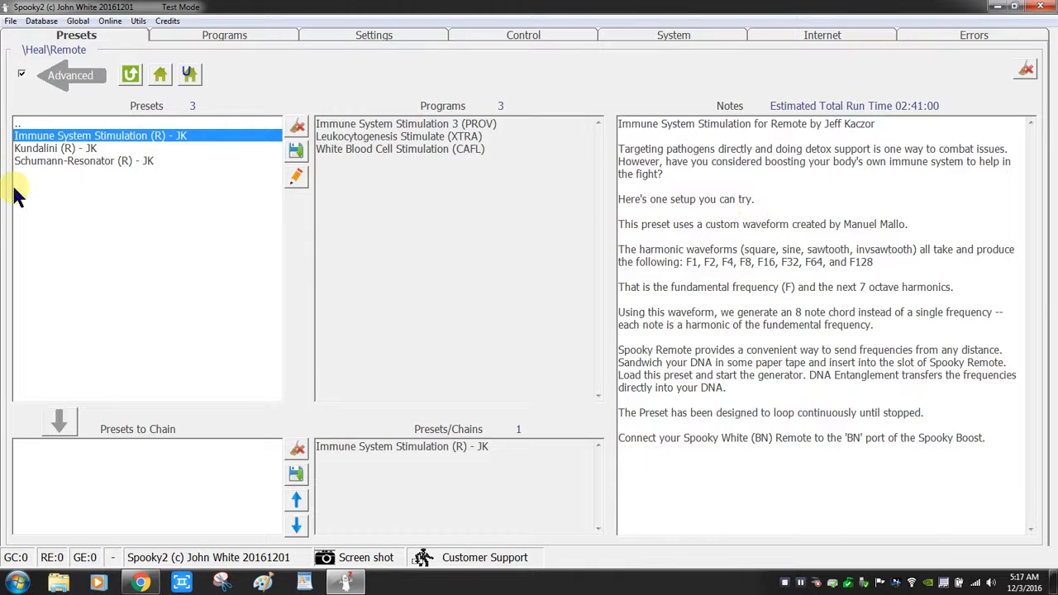
Step: Read through the notes of the Kundalini (R) - JK and Schumann-Resonator (R) - JK presets
left_click(41, 148)
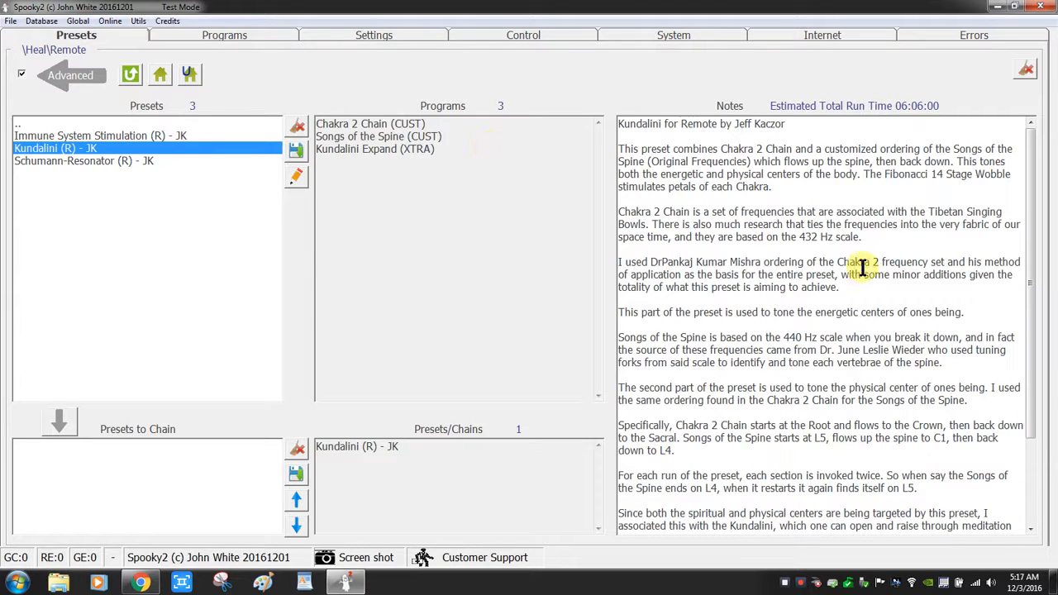
left_click_drag(1033, 252, 1032, 224)
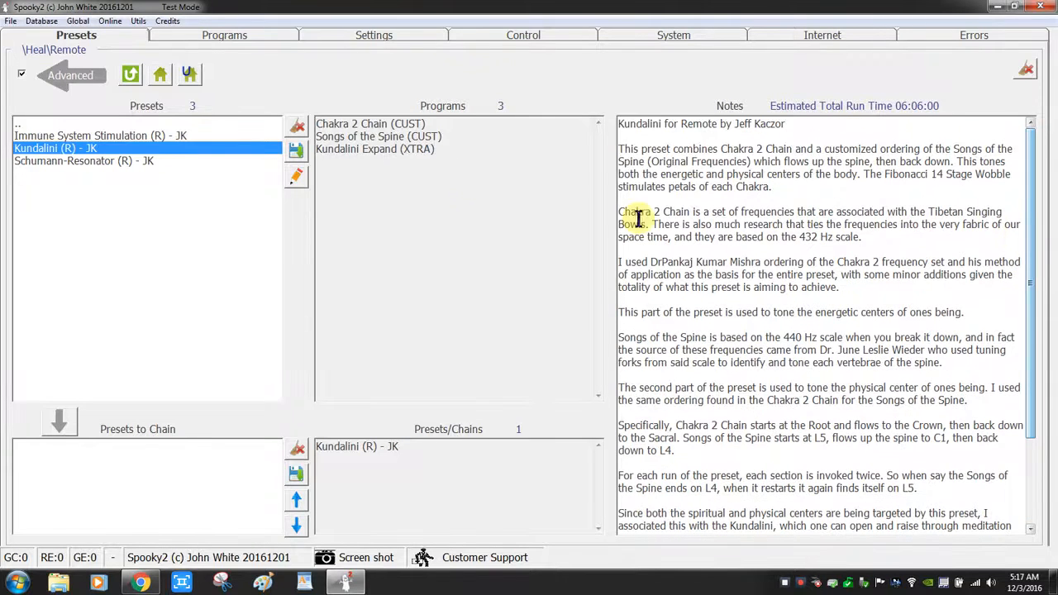
left_click_drag(1033, 165, 1031, 223)
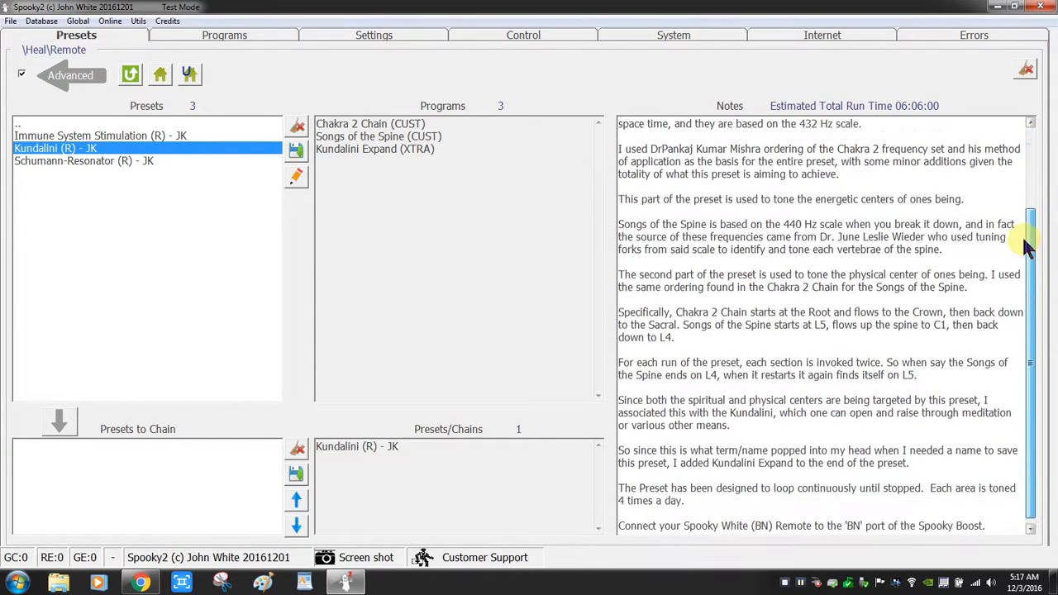
left_click(68, 161)
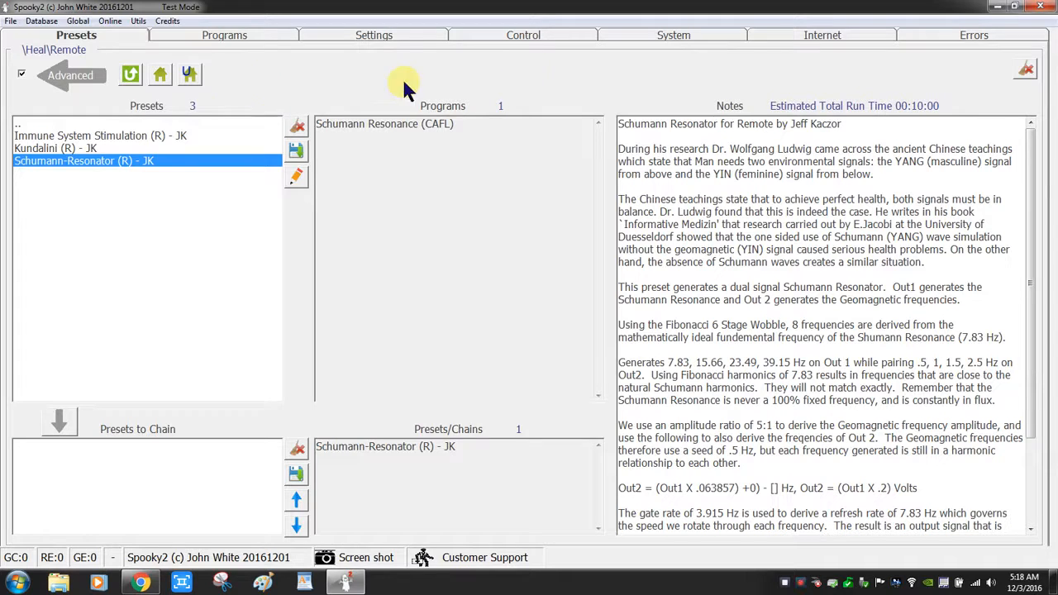
mouse_move(1037, 186)
left_mouse_down()
mouse_move(1032, 279)
mouse_move(1033, 175)
mouse_move(1039, 303)
mouse_move(1025, 182)
left_mouse_up()
Step: Leave the Heal folder and examine Broad Spectrum Antibiotic (R) - JW in the Miscellaneous Remote folder
left_click(131, 74)
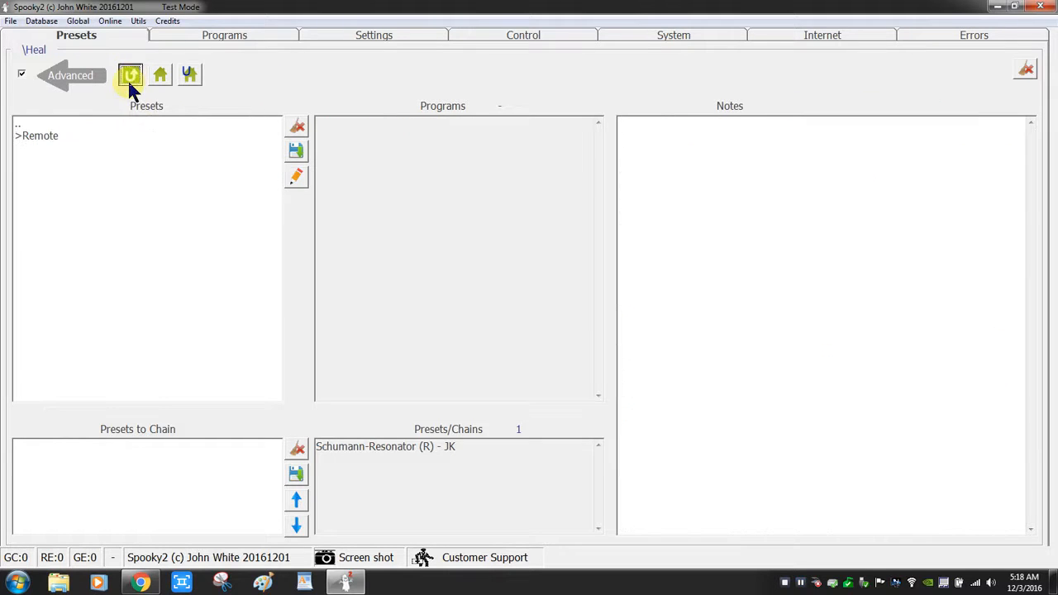
left_click(131, 82)
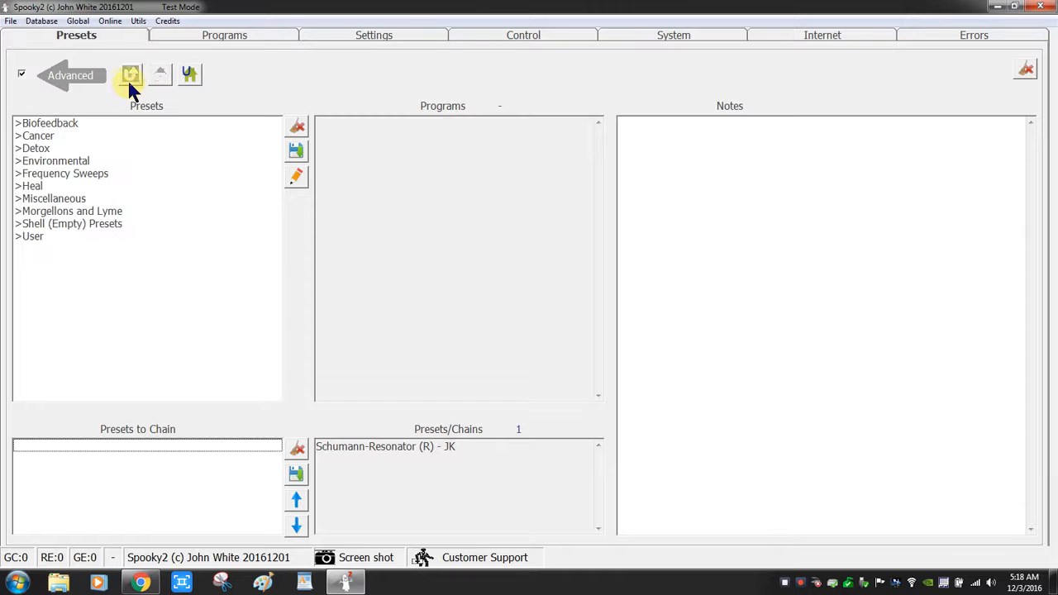
double_click(55, 199)
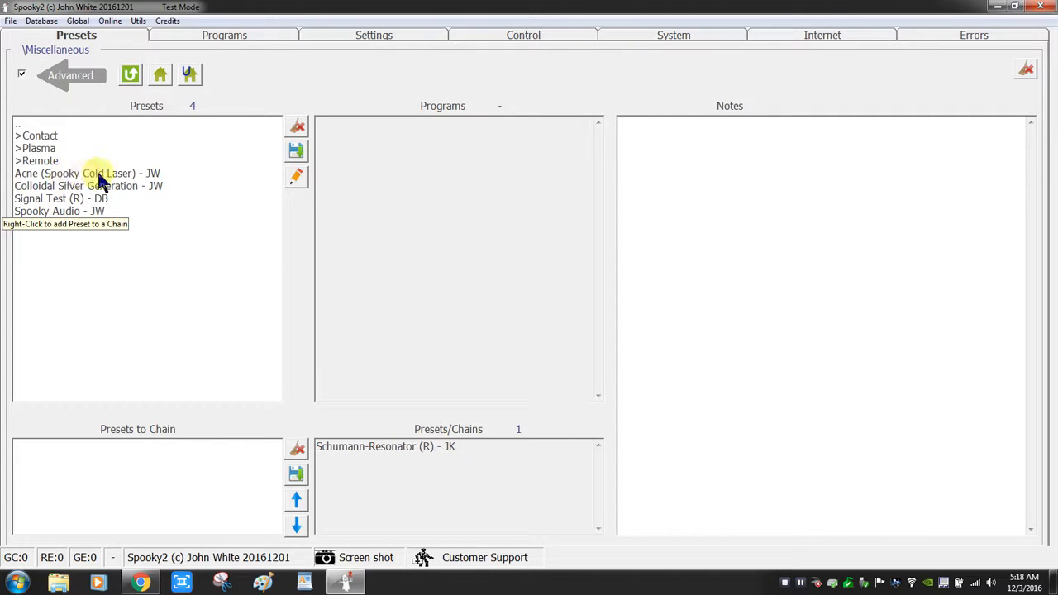
double_click(48, 161)
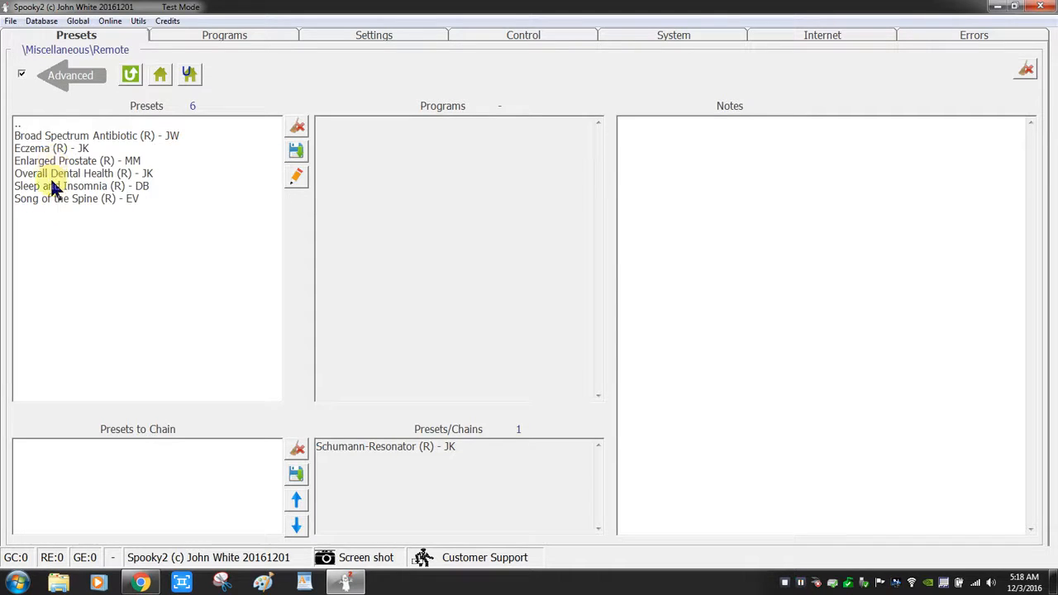
left_click(118, 138)
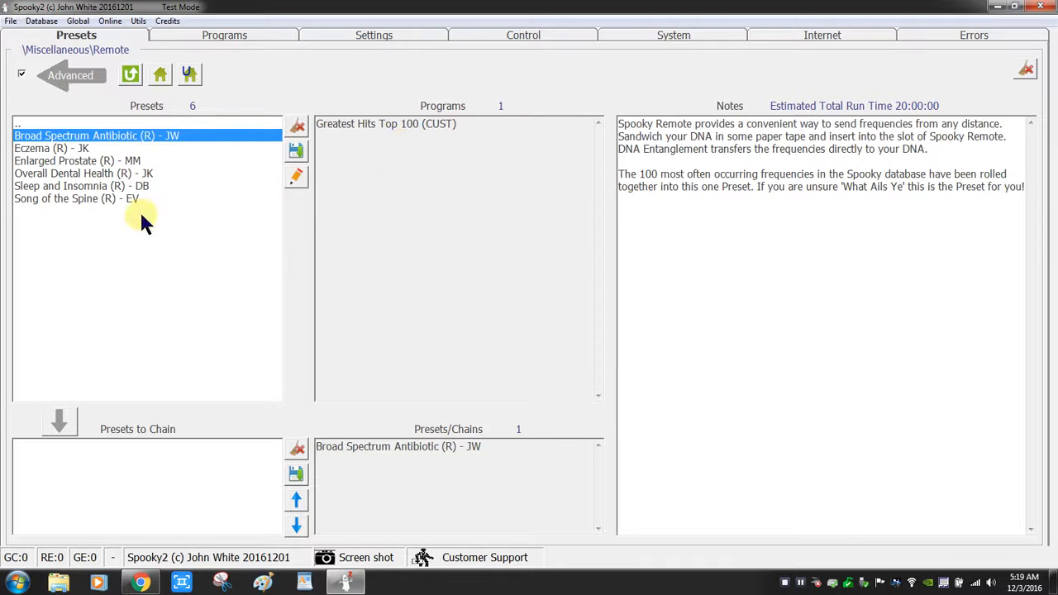
Step: Look over the programs and notes of the Sleep and Insomnia, Overall Dental Health, Enlarged Prostate, and Song of the Spine presets
left_click(108, 188)
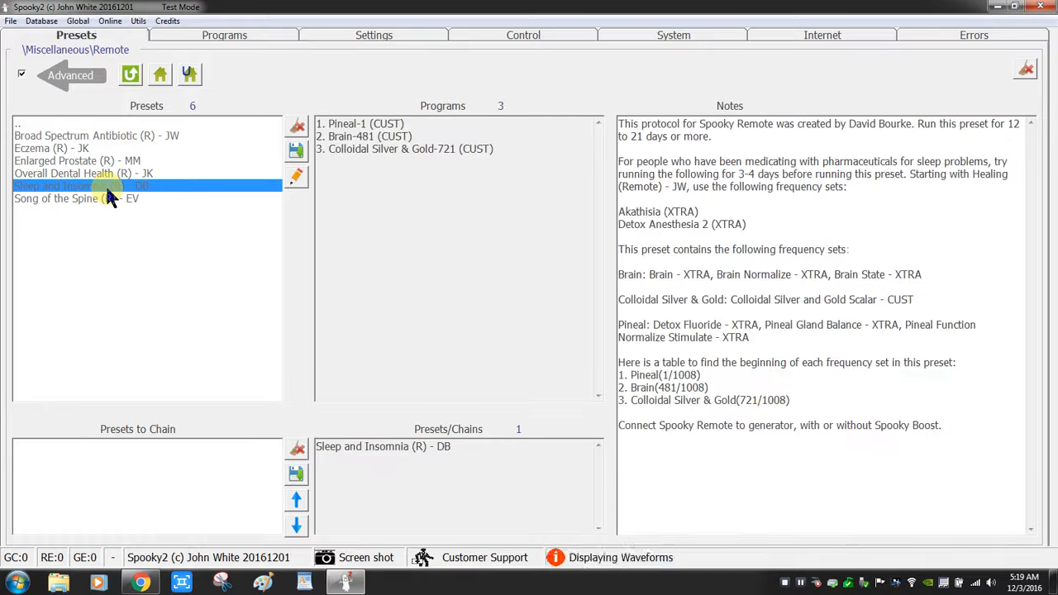
left_click(87, 174)
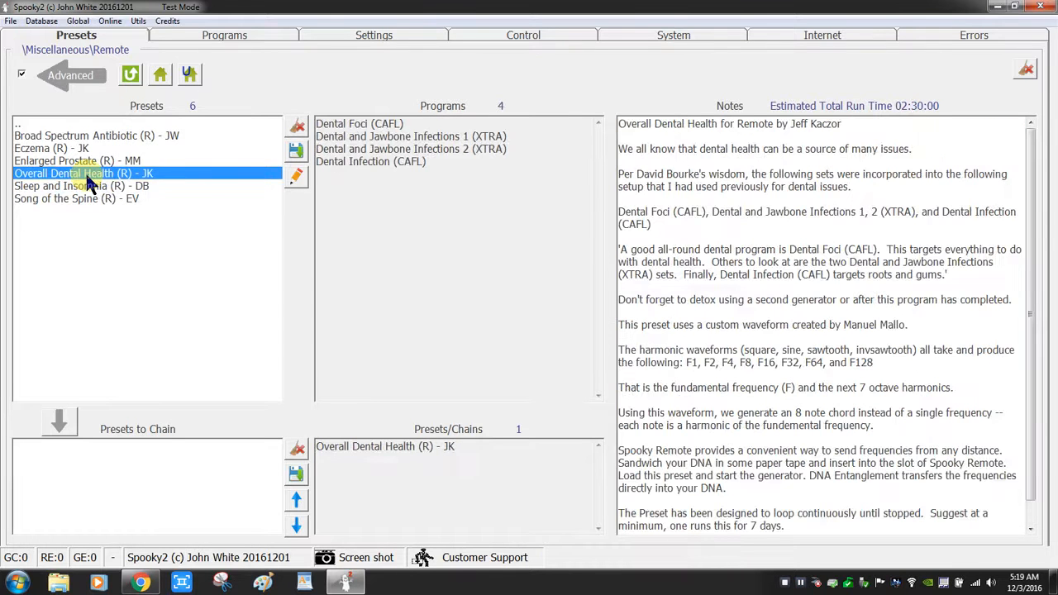
left_click(89, 163)
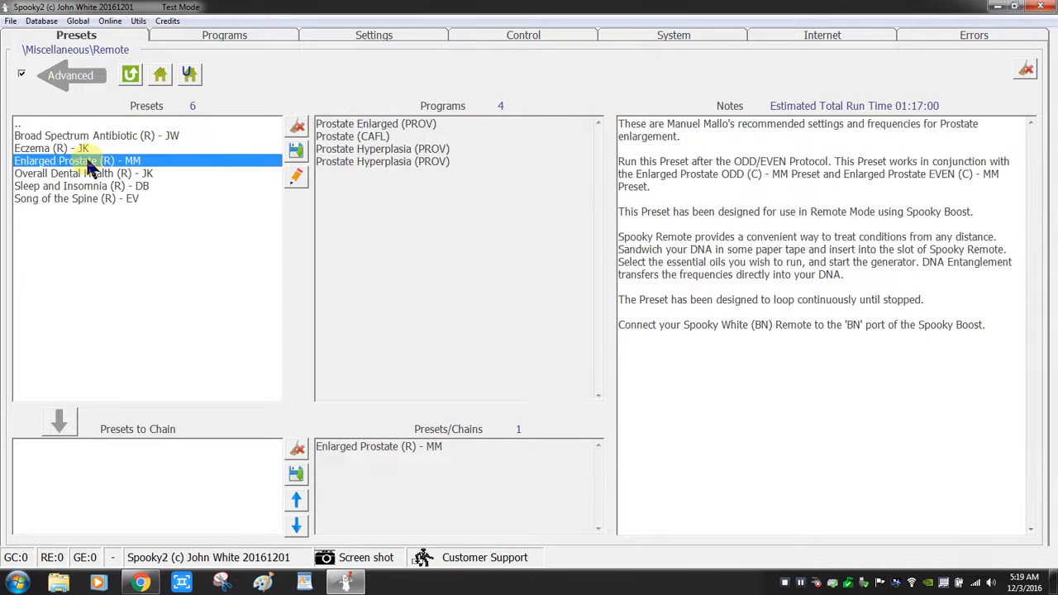
left_click(74, 201)
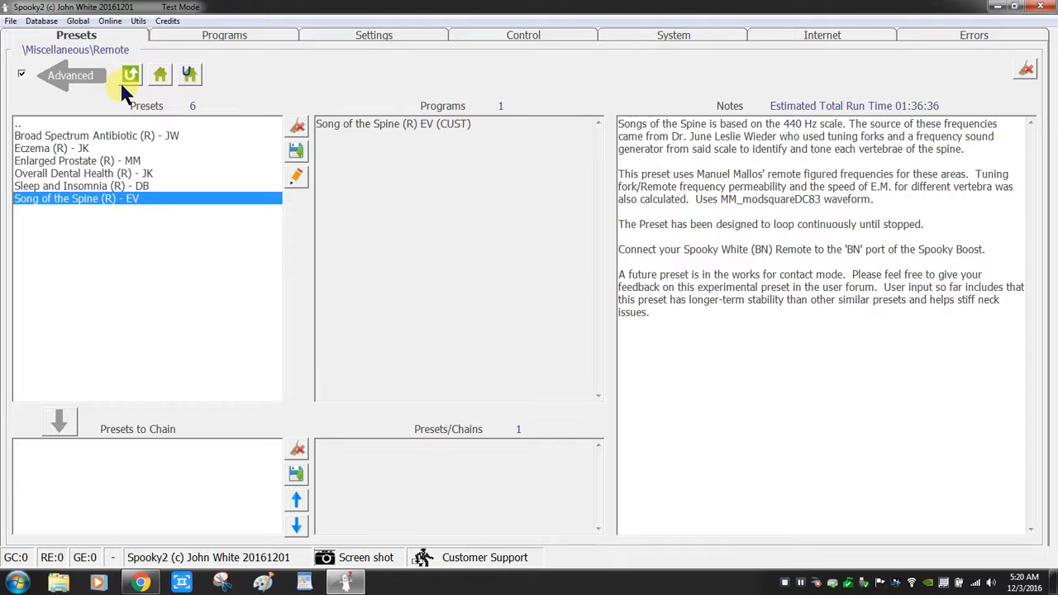
Step: Save the Broad Spectrum Antibiotic (R) - JW preset to the User folder as "R BSA --" and load the saved copy
left_click(76, 138)
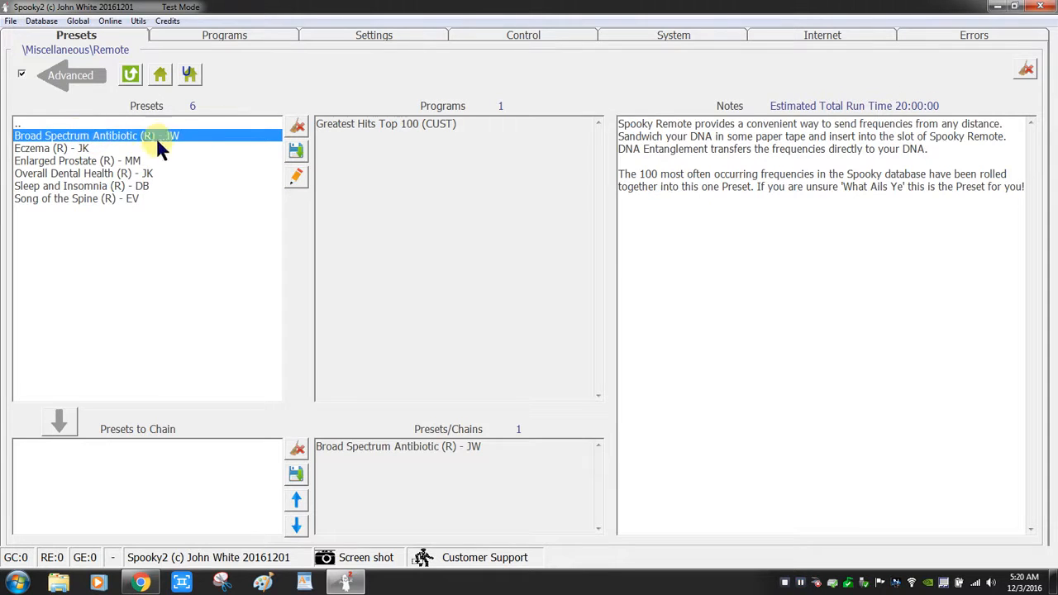
left_click(296, 150)
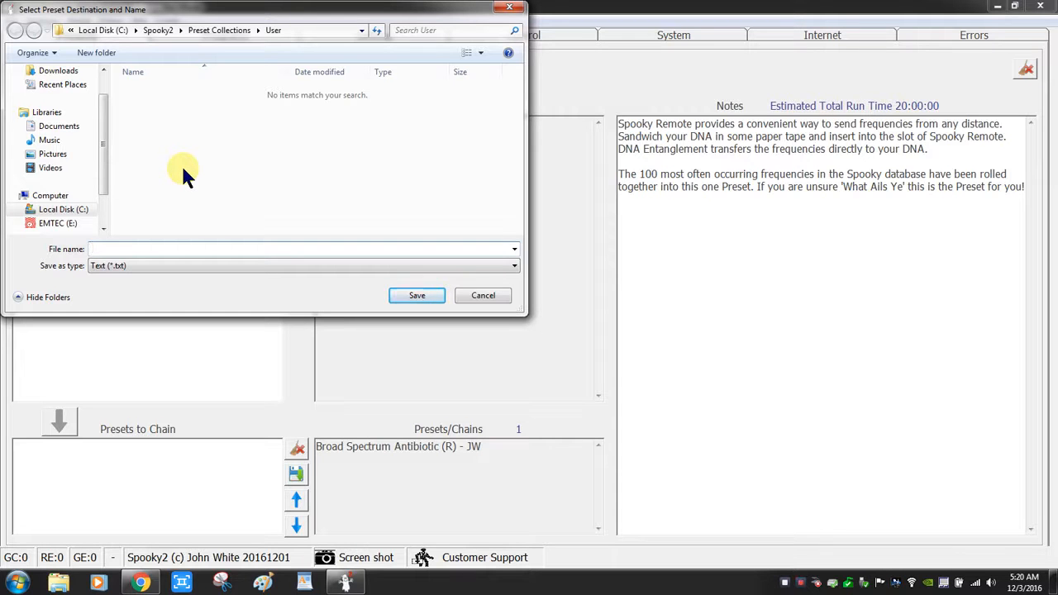
type("R BSA --")
left_click(411, 300)
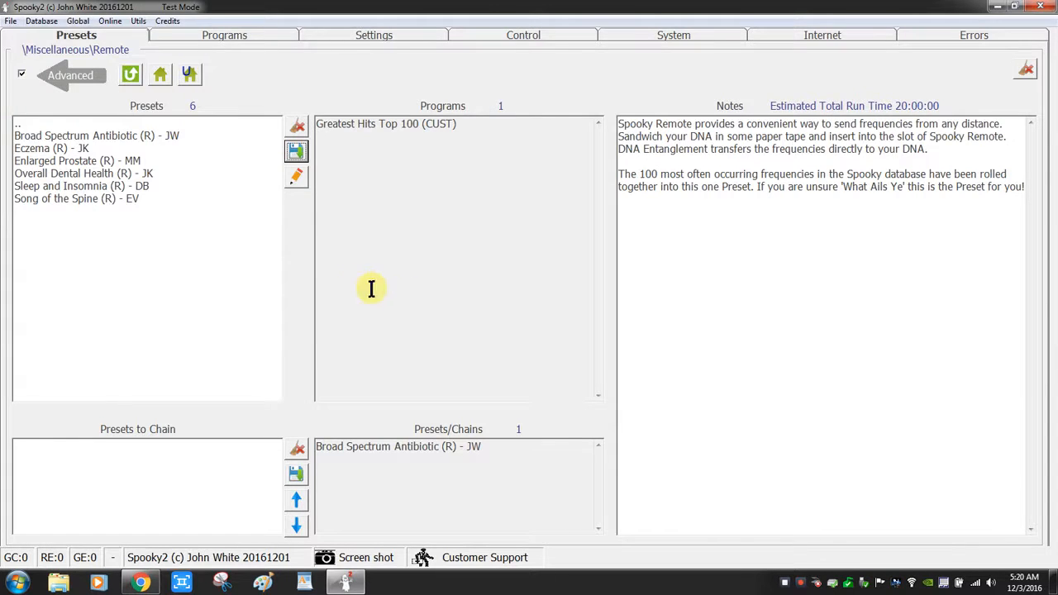
left_click(195, 78)
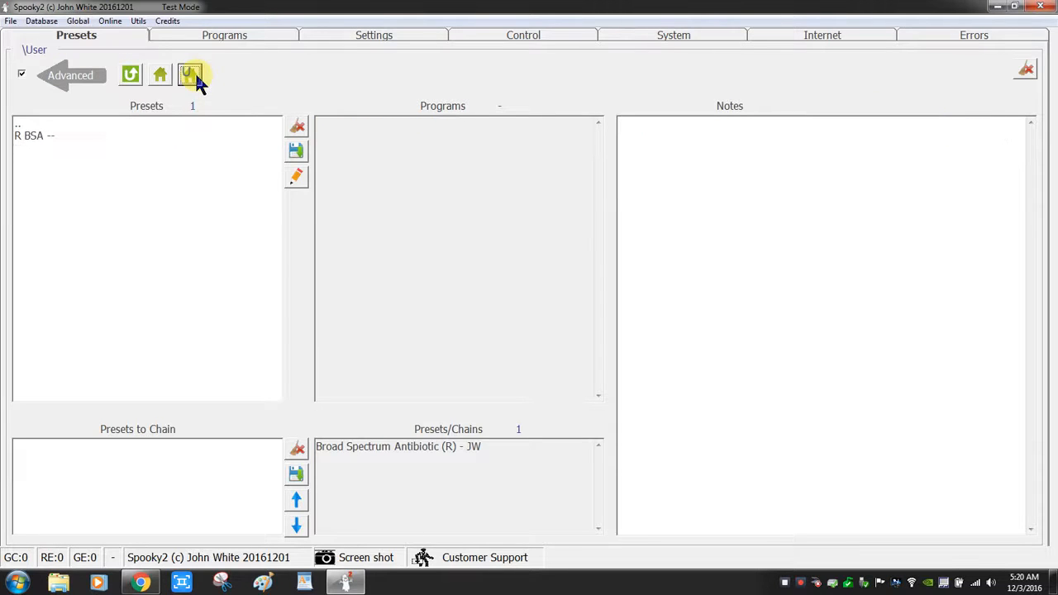
left_click(33, 137)
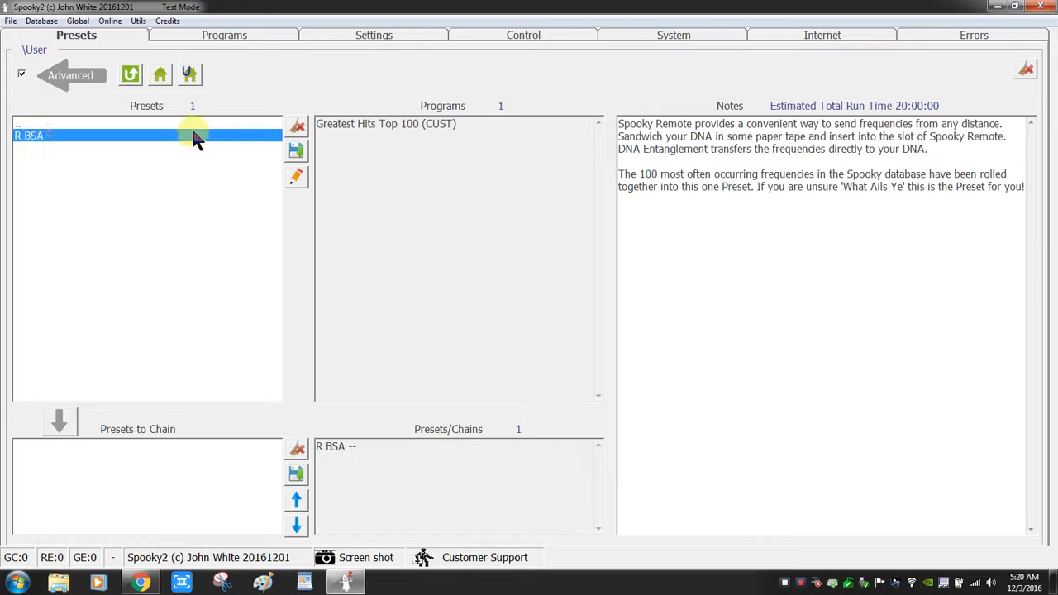
Step: Return to the main preset folders and reopen the Miscellaneous Remote folder to view its presets
left_click(166, 78)
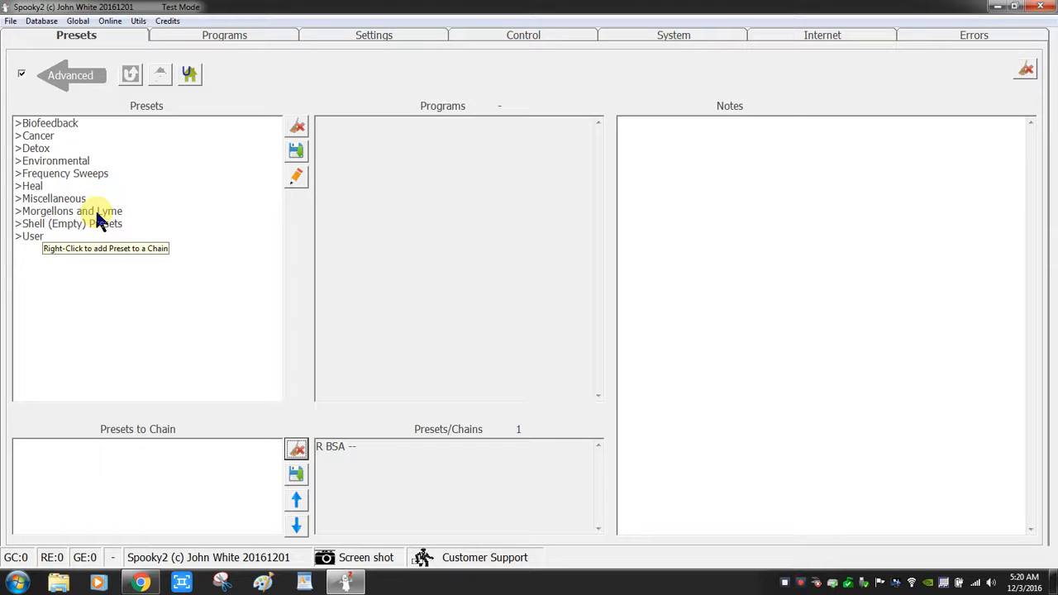
double_click(39, 201)
left_click(38, 163)
double_click(38, 162)
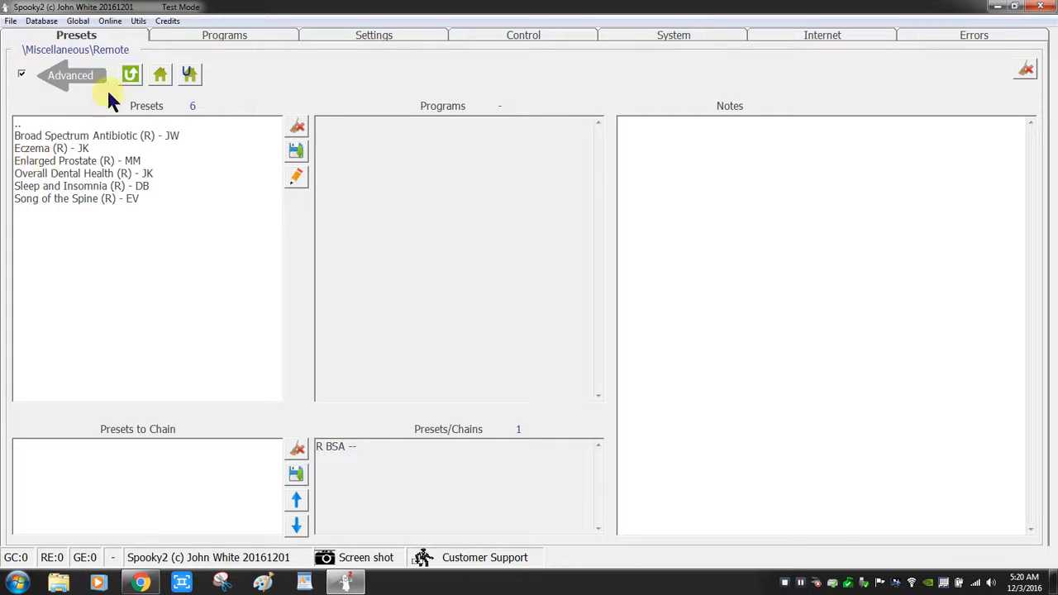
Step: Go back to the main preset folders and open the Morgellons and Lyme v3.0 folder to view its contents
left_click(132, 75)
left_click(132, 75)
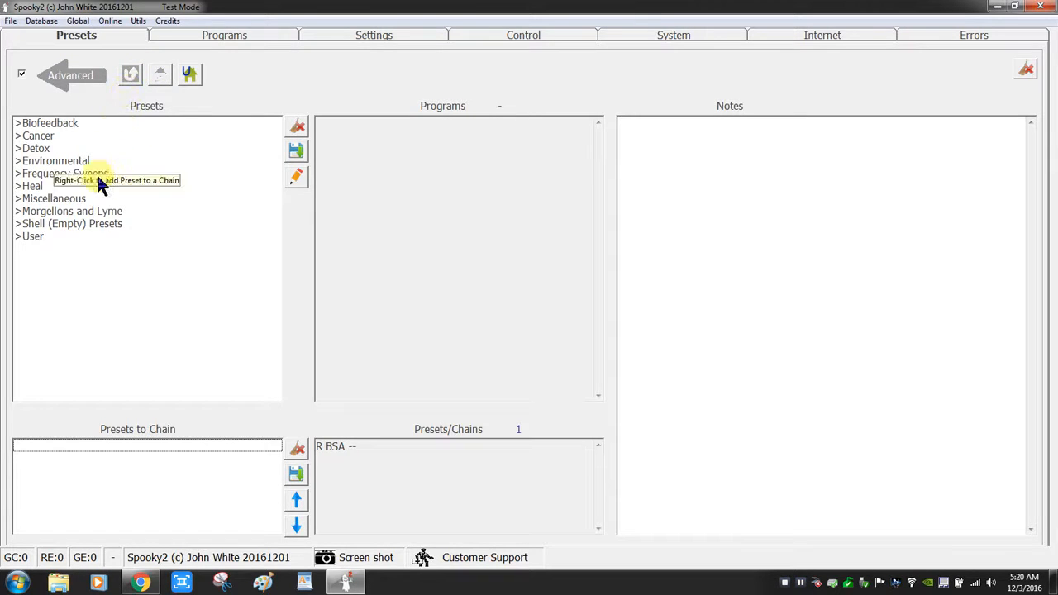
double_click(78, 211)
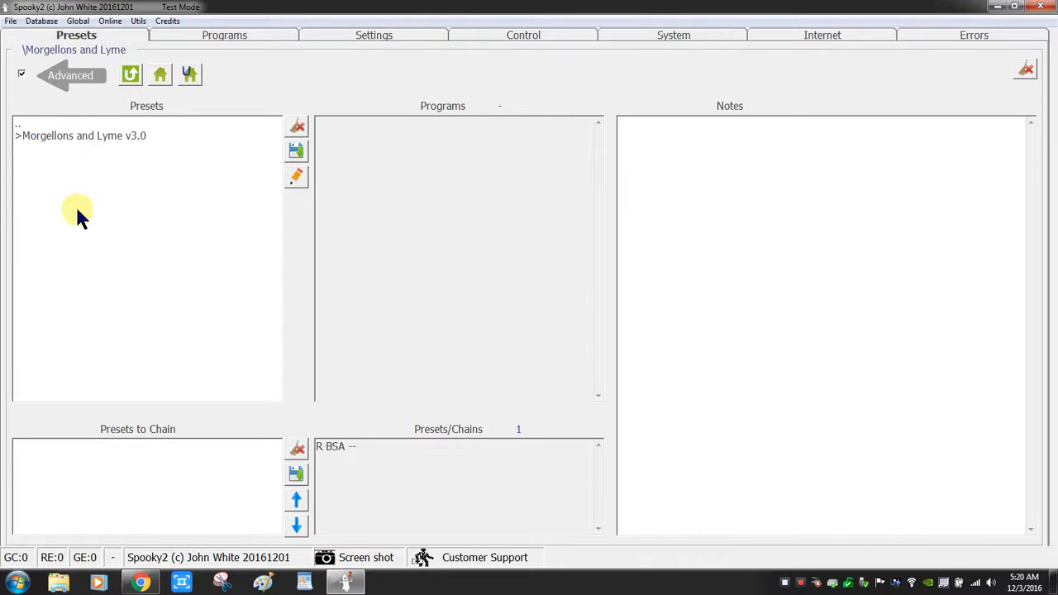
double_click(87, 136)
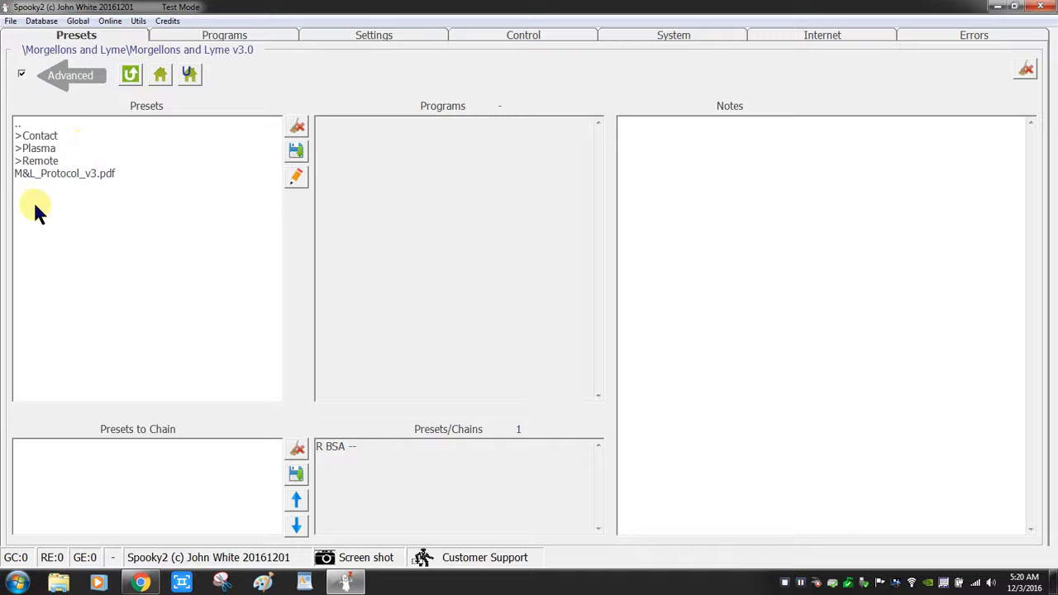
Step: Open the Remote folder of Morgellons and Lyme v3.0 and look through its full preset list
double_click(52, 161)
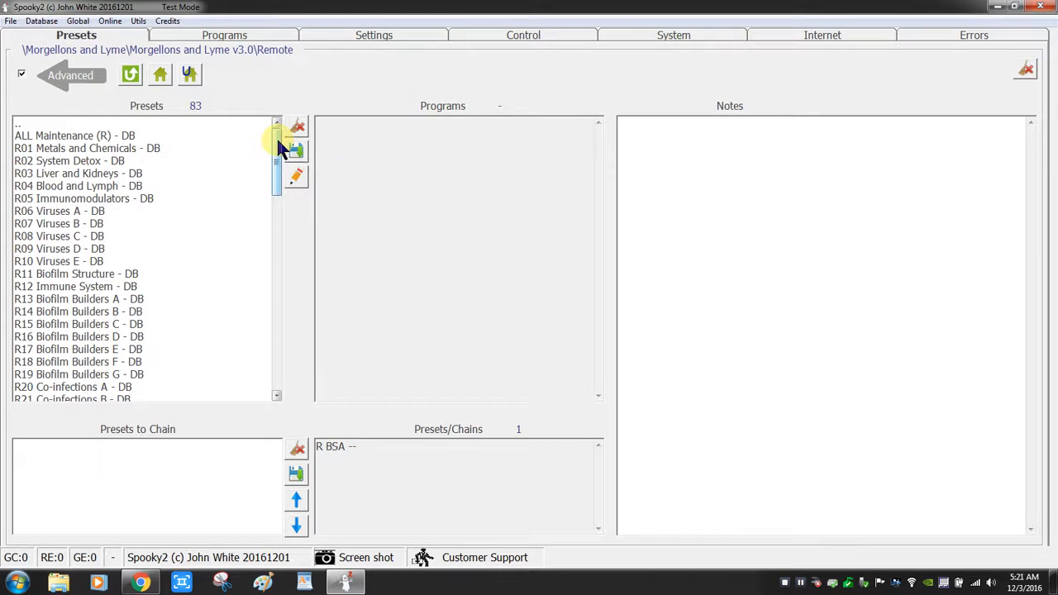
left_click_drag(276, 136, 278, 339)
left_click_drag(278, 274, 278, 357)
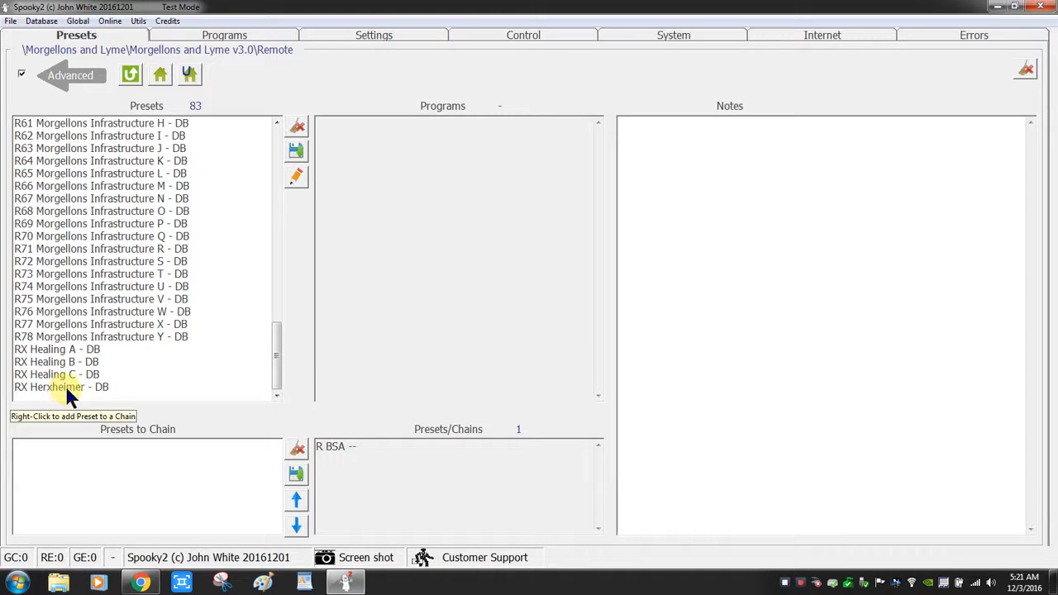
left_click_drag(279, 349, 269, 160)
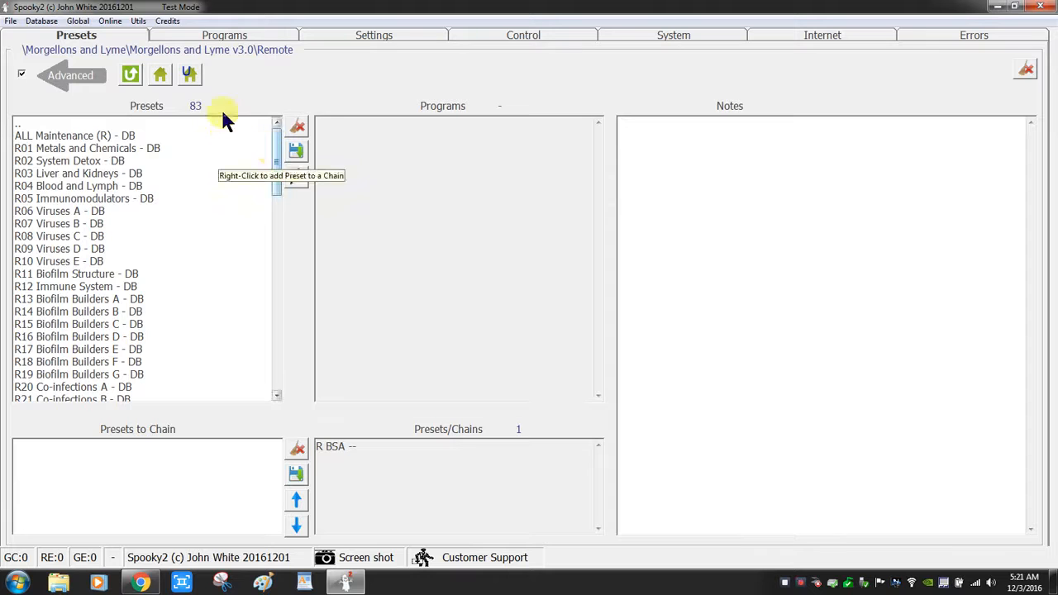
Step: Open M&L_Protocol_v3.pdf from the Morgellons and Lyme v3.0 folder, look over its cover and table of contents, and close it
left_click(129, 75)
double_click(64, 173)
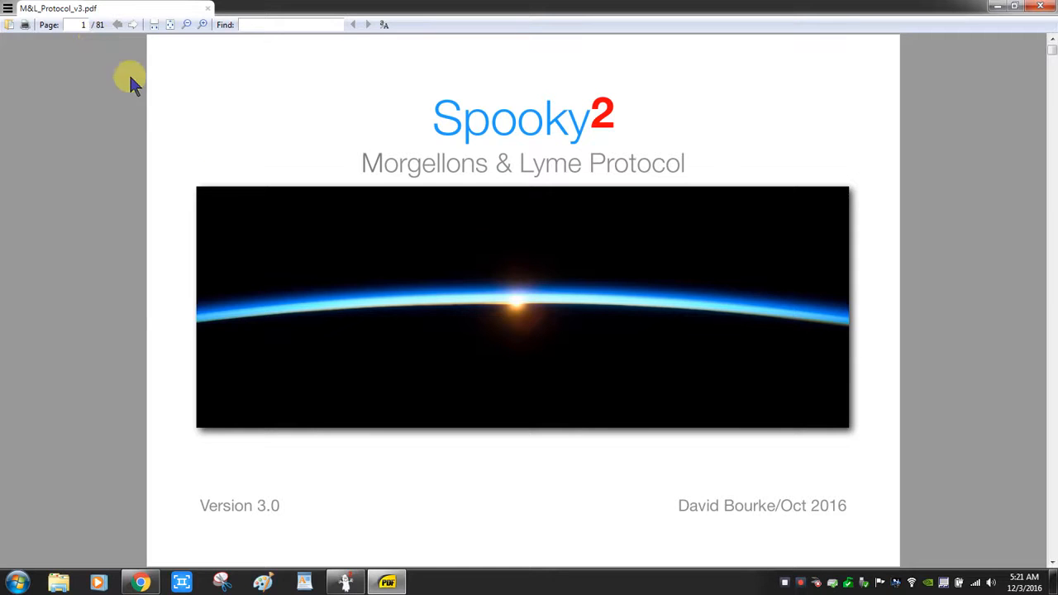
scroll(198, 142, "down", 3)
scroll(198, 142, "down", 3)
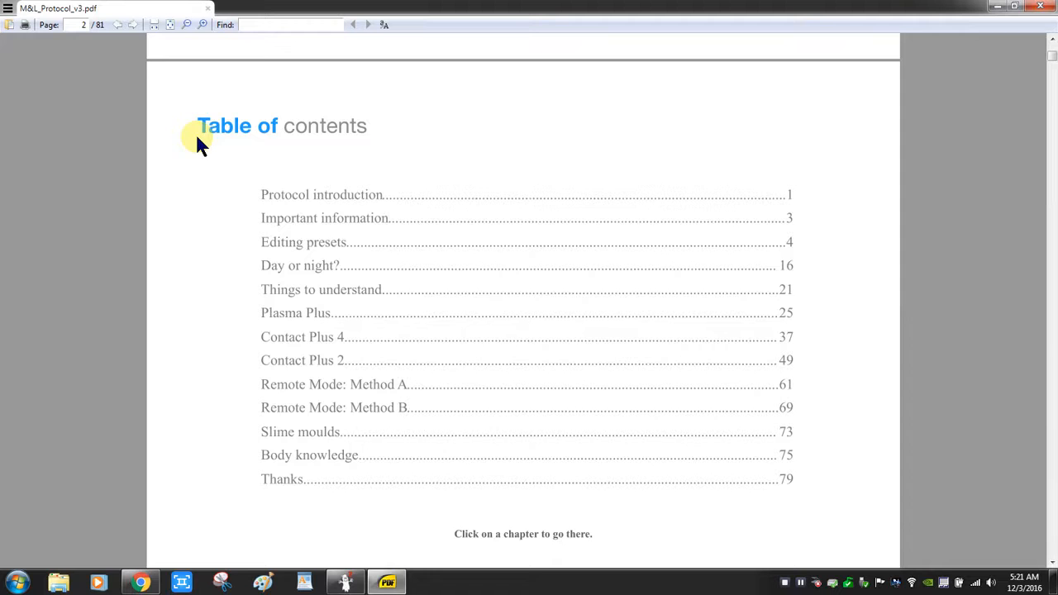
scroll(209, 223, "down", 1)
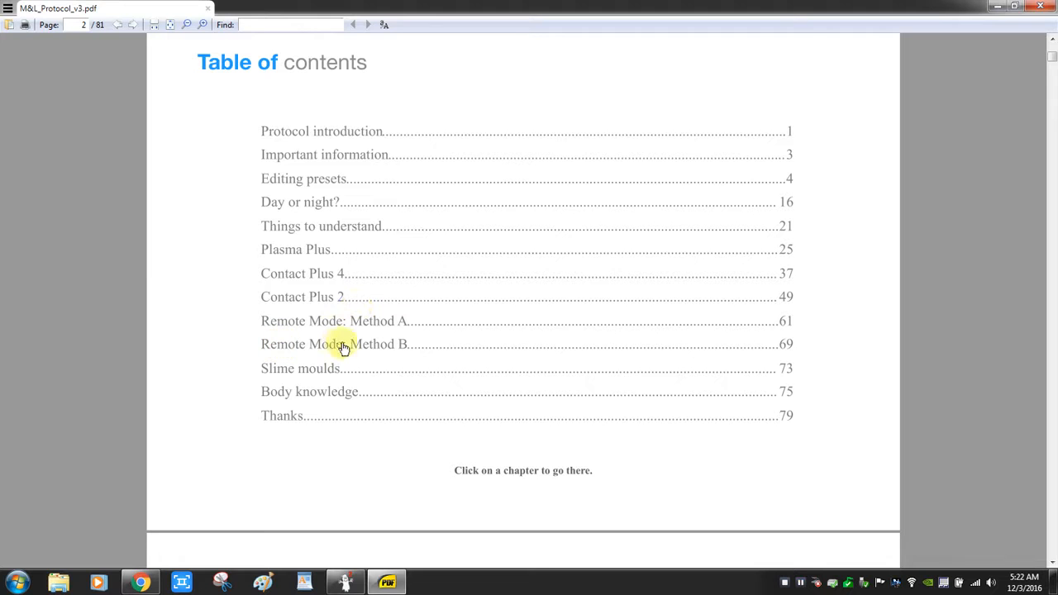
scroll(228, 366, "up", 1)
scroll(227, 362, "up", 6)
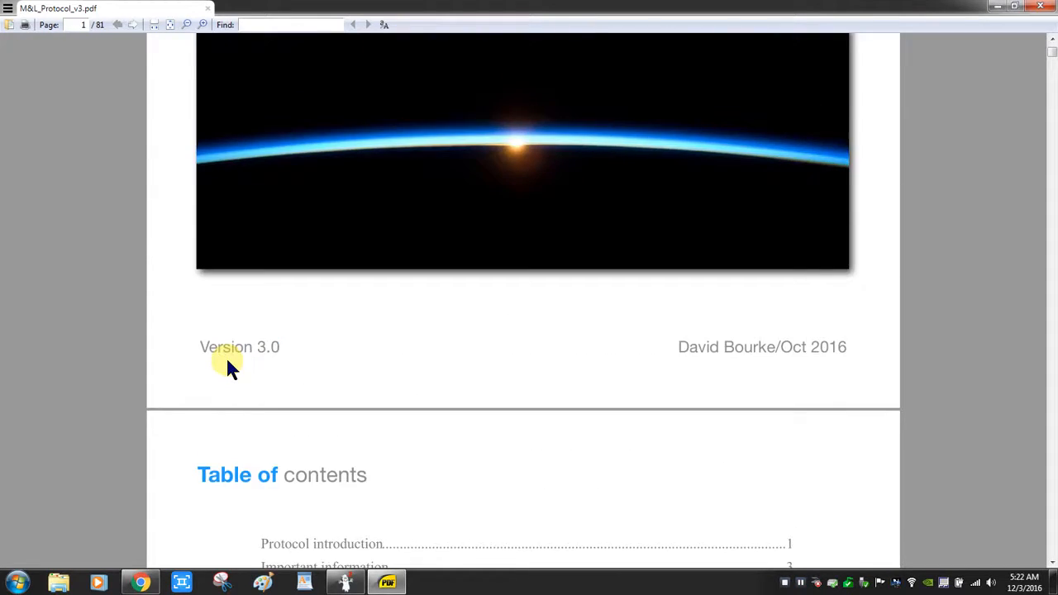
scroll(228, 366, "up", 4)
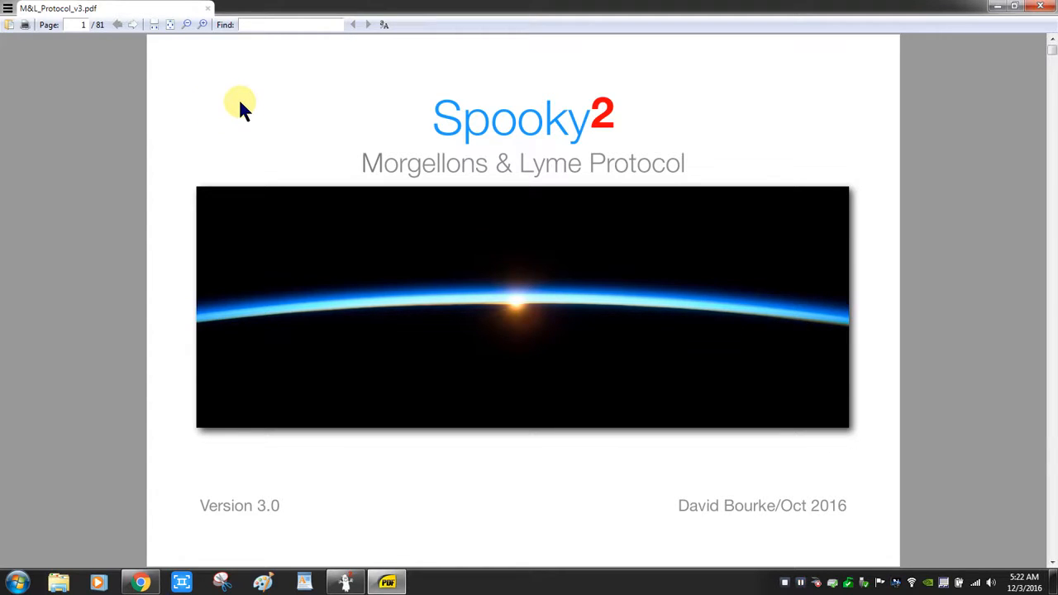
left_click(1041, 8)
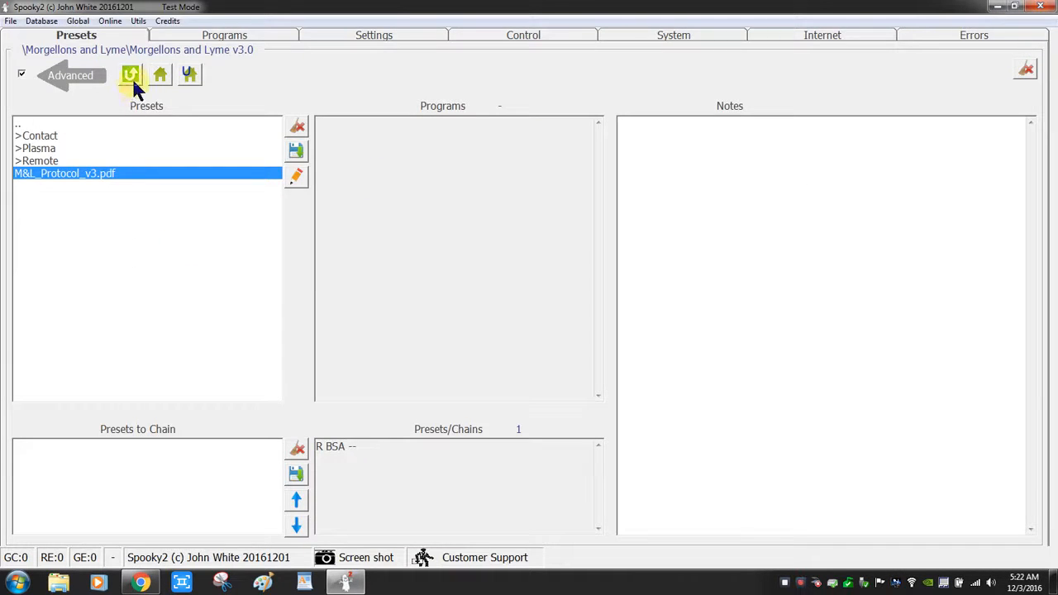
Step: Return to the main preset folders and open the Remote folder inside Shell (Empty) Presets
left_click(131, 76)
left_click(131, 77)
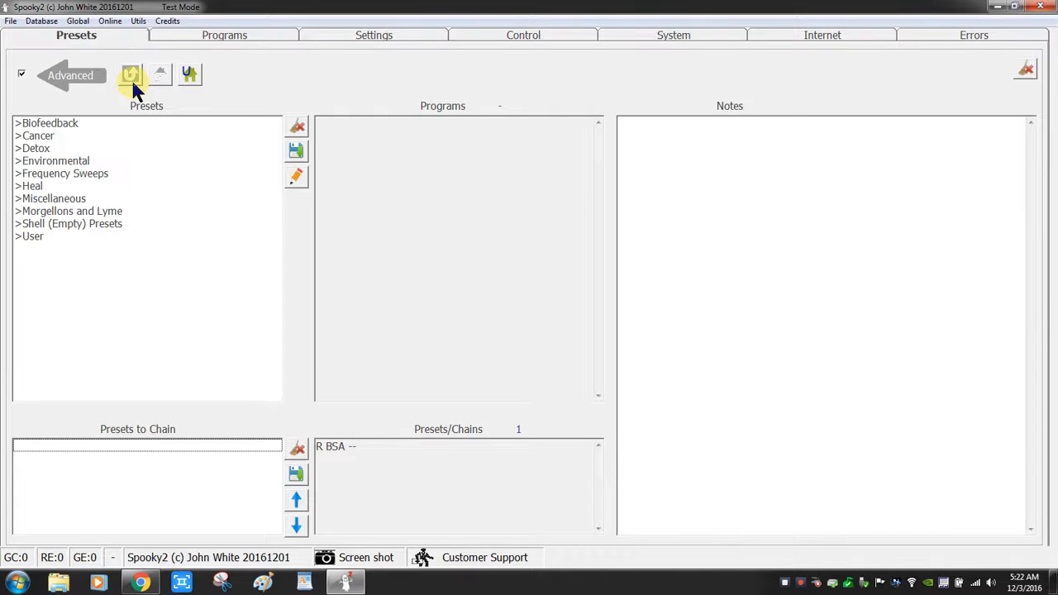
double_click(37, 224)
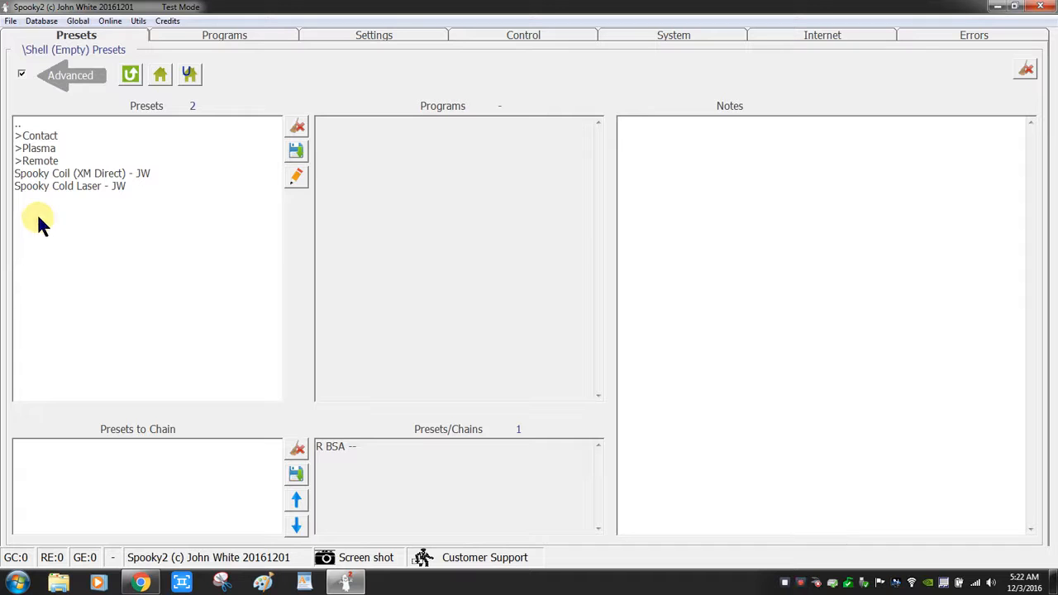
double_click(51, 162)
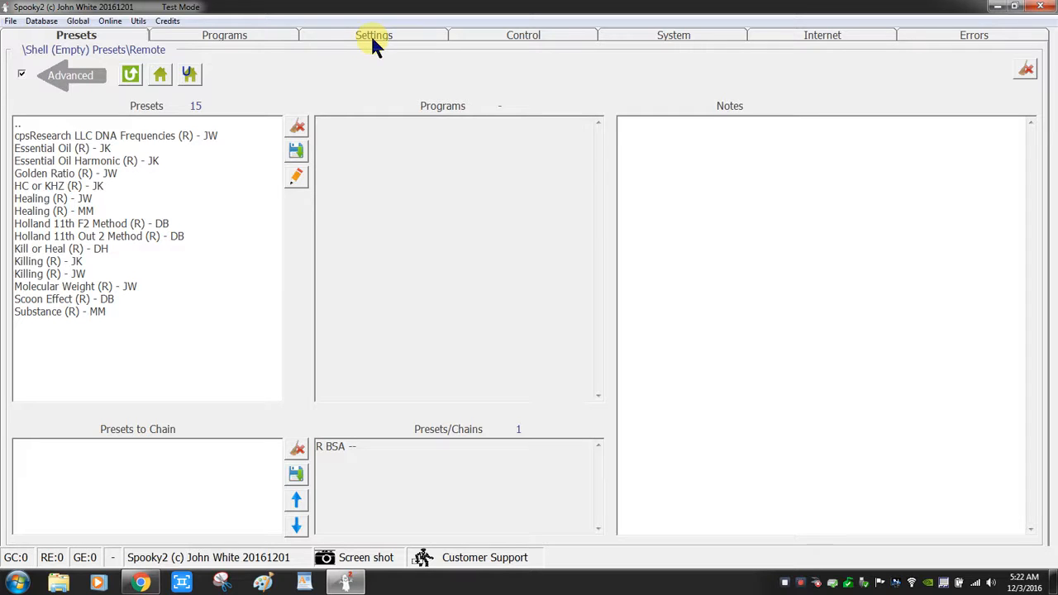
Step: Read the notes of the HC or KHZ, Essential Oil, Essential Oil Harmonic, and Molecular Weight remote shell presets
left_click(55, 189)
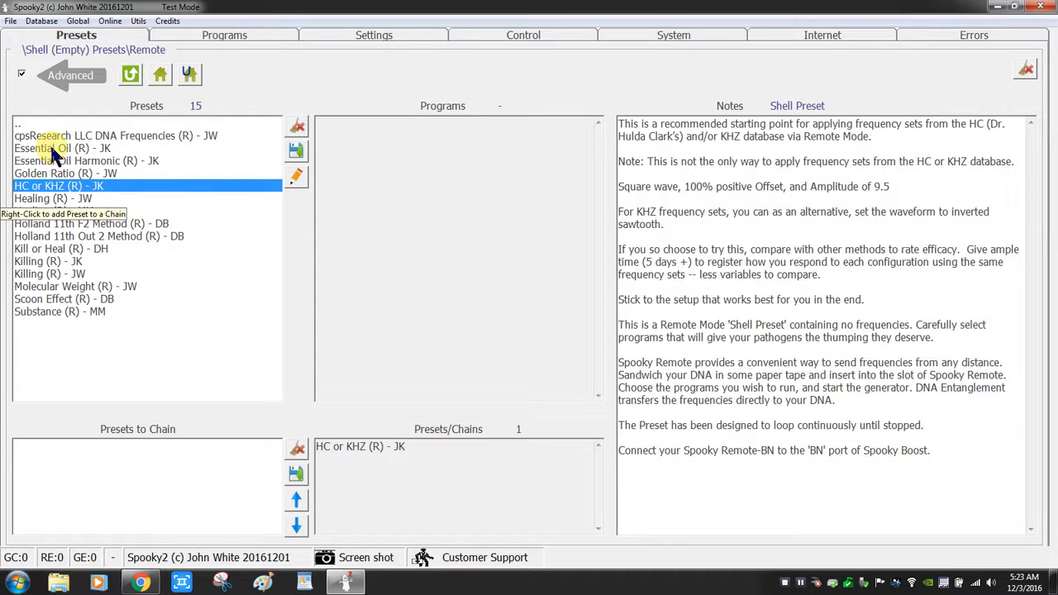
left_click(55, 151)
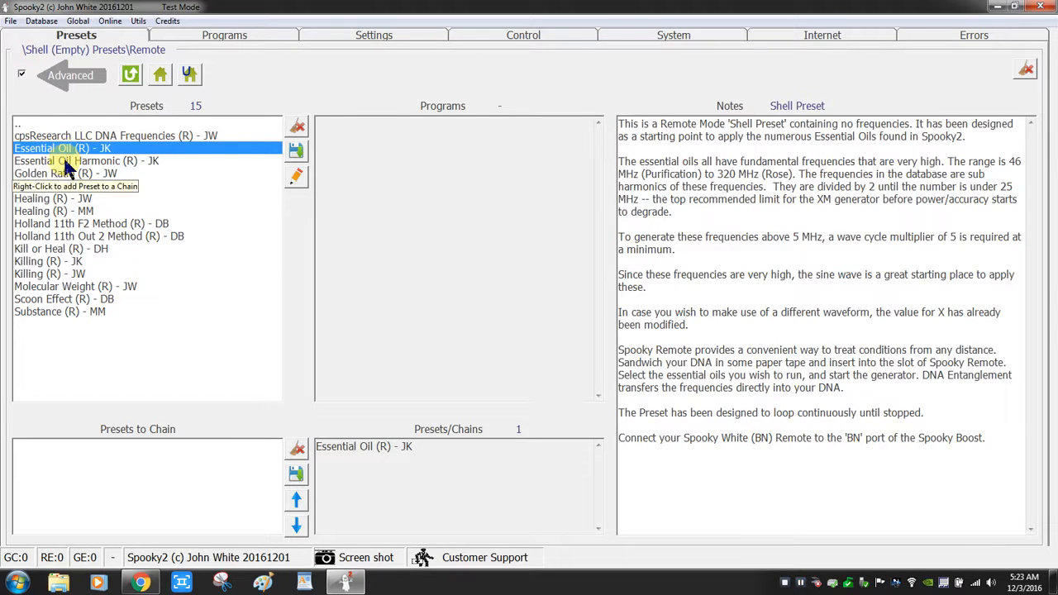
left_click(66, 163)
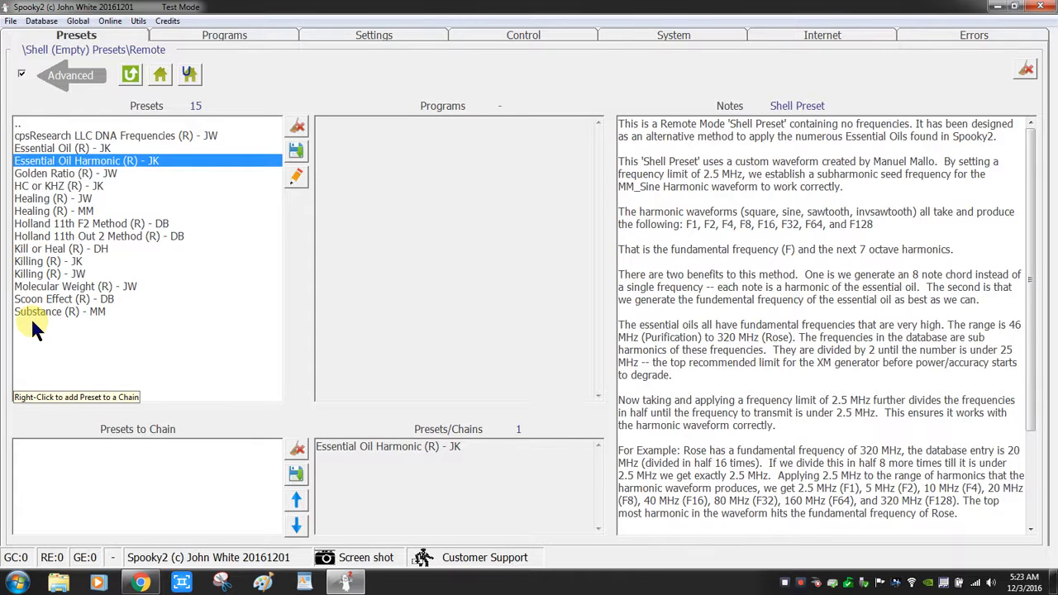
left_click(47, 288)
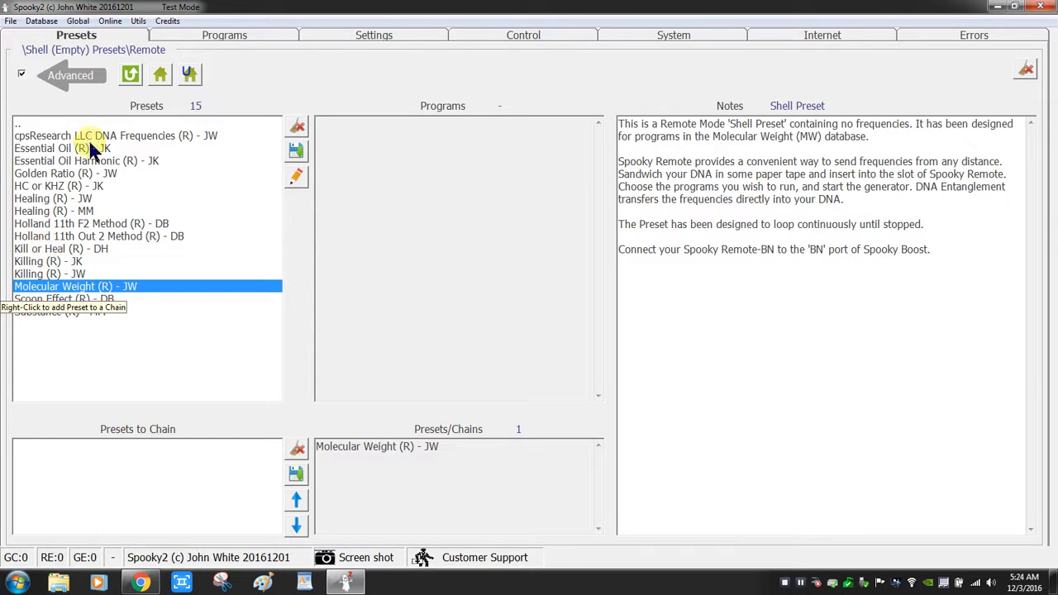
Step: Load the Essential Oil Harmonic (R) - JK shell preset and fill it with the Essential Oil programs Angelica, Awaken, and Clarity
left_click(48, 161)
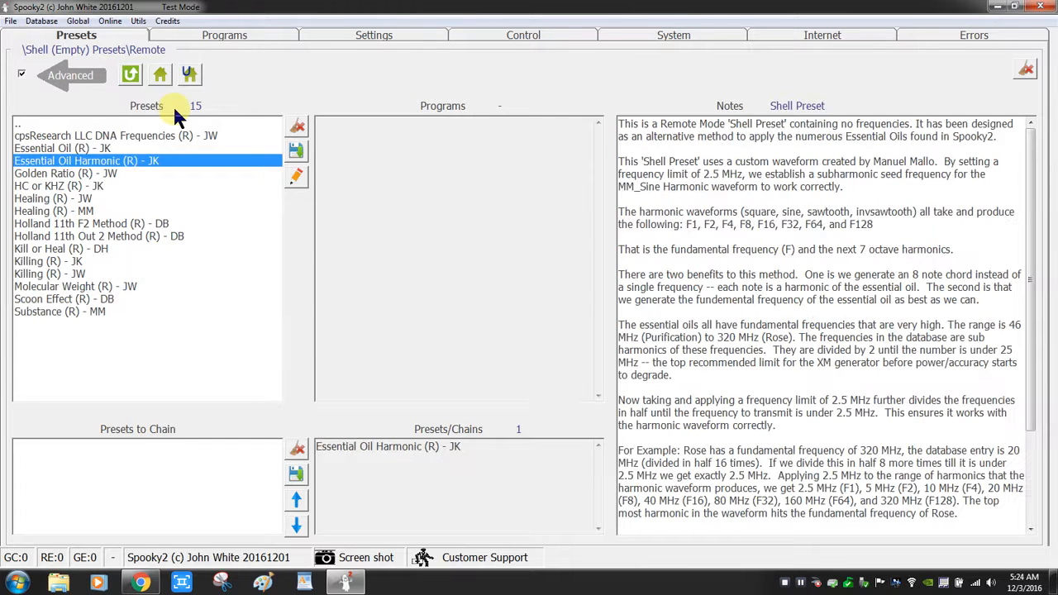
left_click(196, 36)
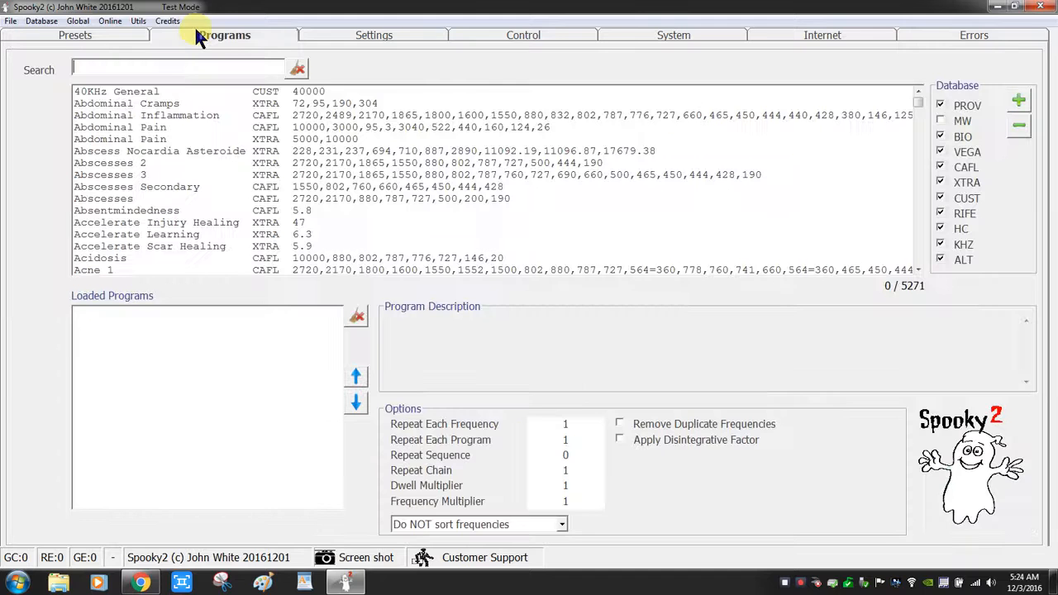
left_click(138, 65)
type("essential")
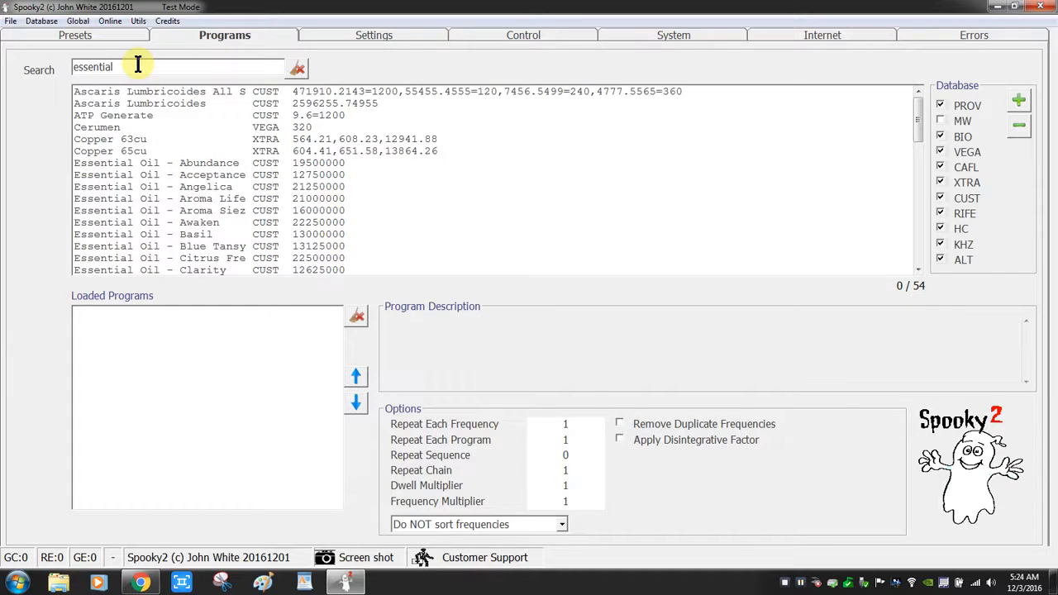
double_click(193, 185)
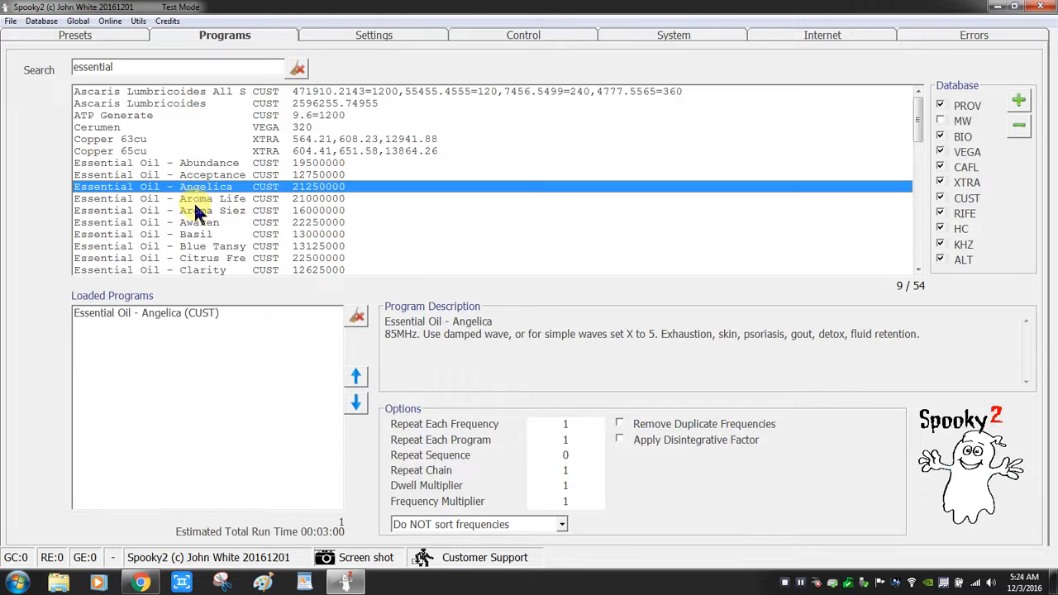
left_click(192, 228)
double_click(192, 227)
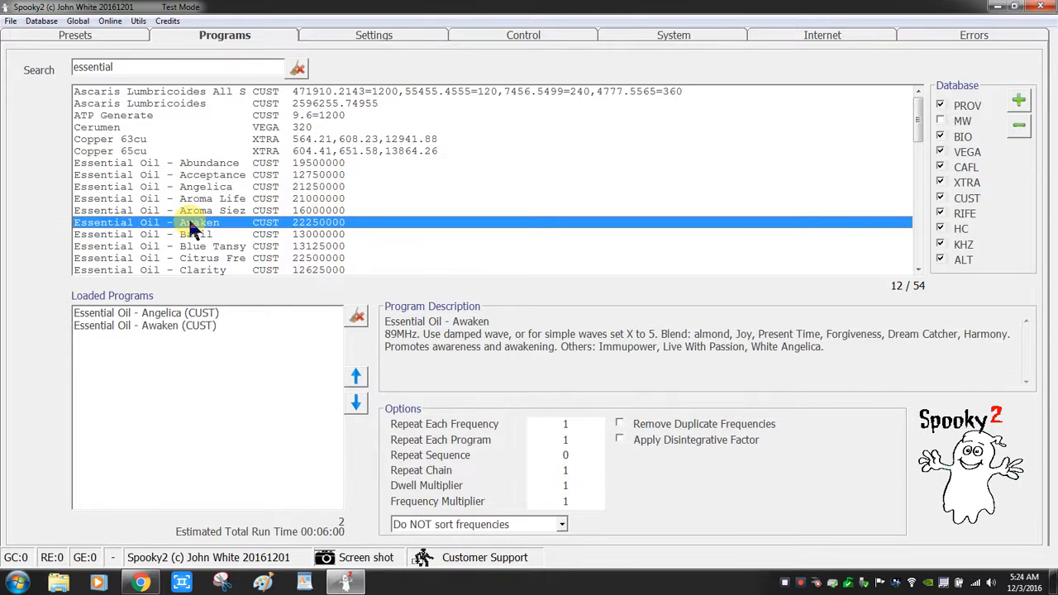
left_click(205, 269)
double_click(203, 266)
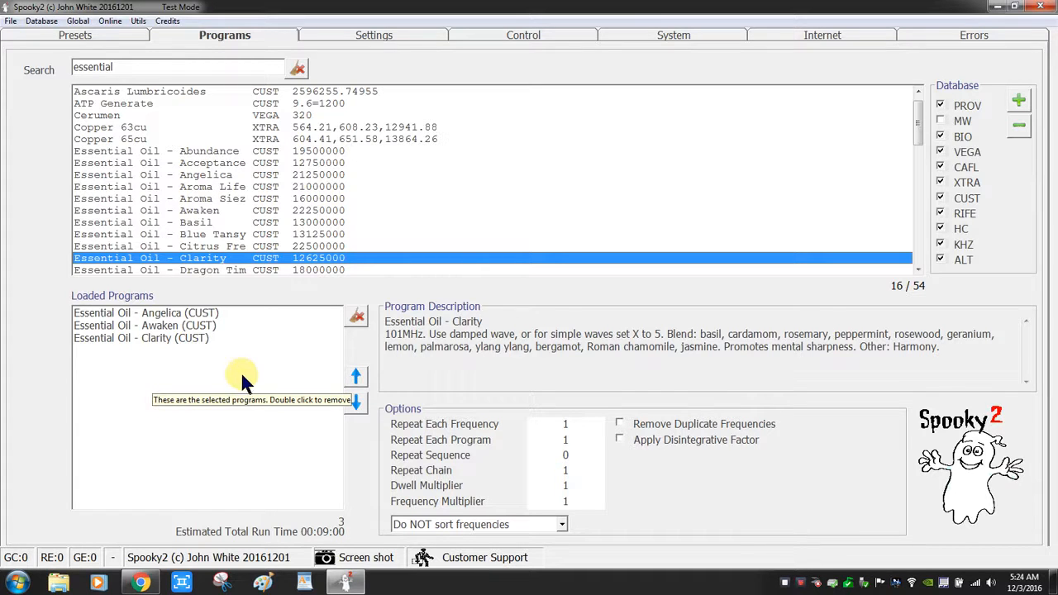
Step: Check the loaded preset's settings, allow generator overwrites, and start it on generator 3, closing the generator's display
left_click(373, 39)
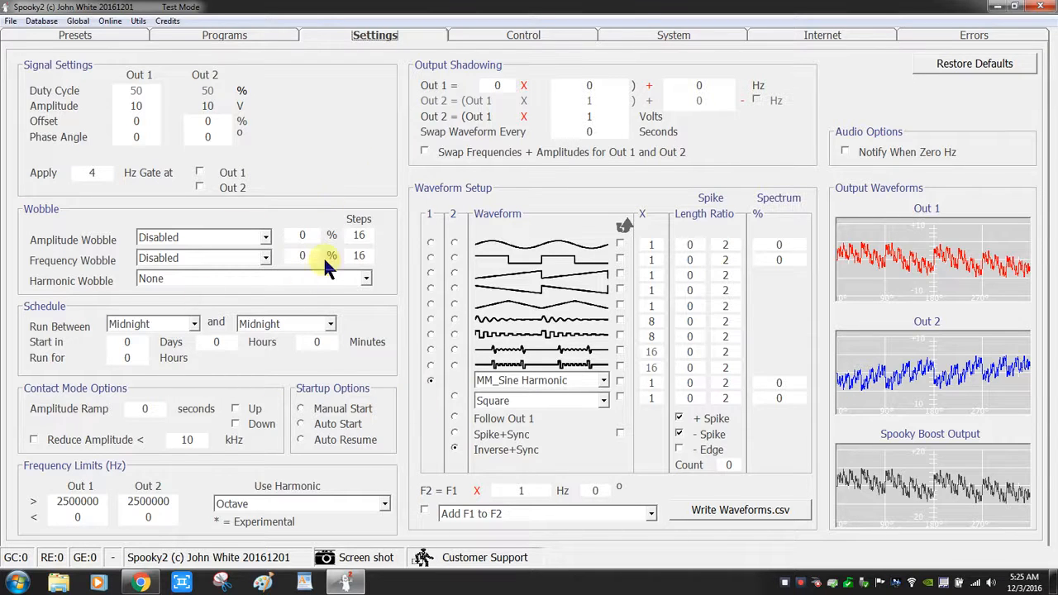
left_click(523, 37)
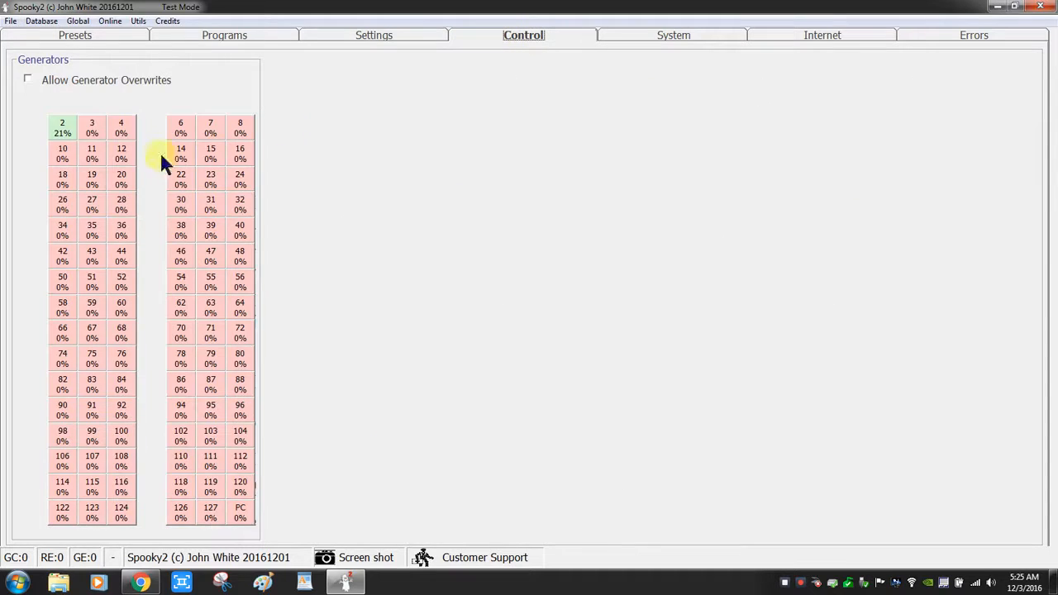
left_click(27, 79)
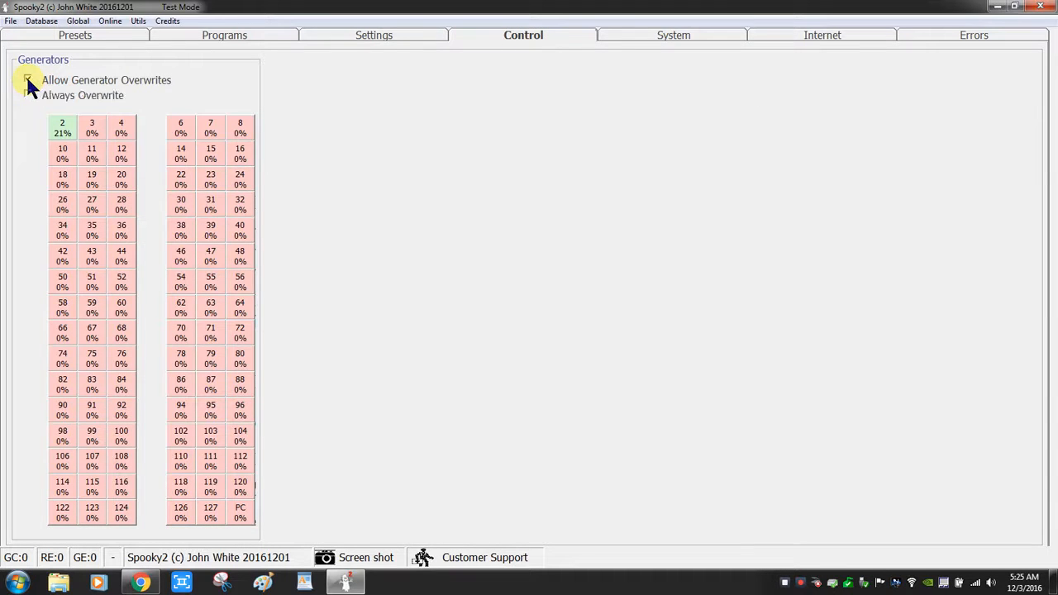
left_click(91, 124)
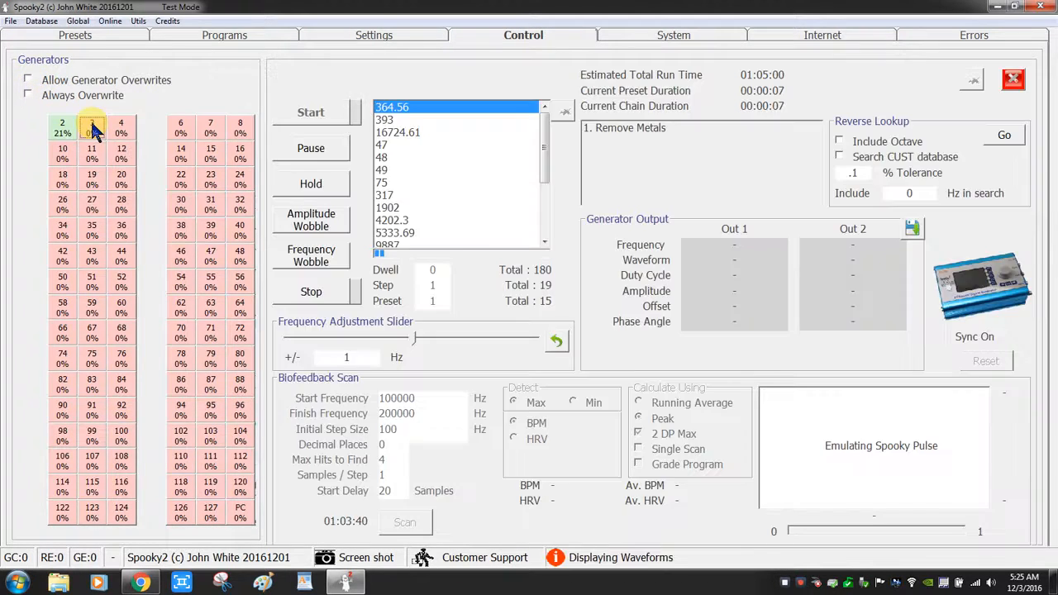
left_click(296, 113)
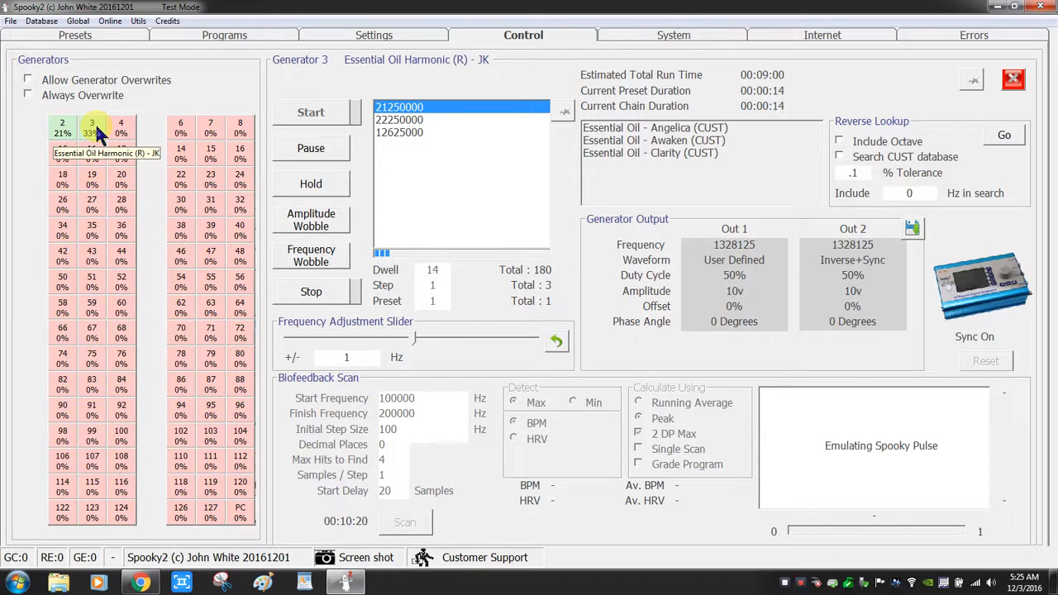
left_click(1013, 79)
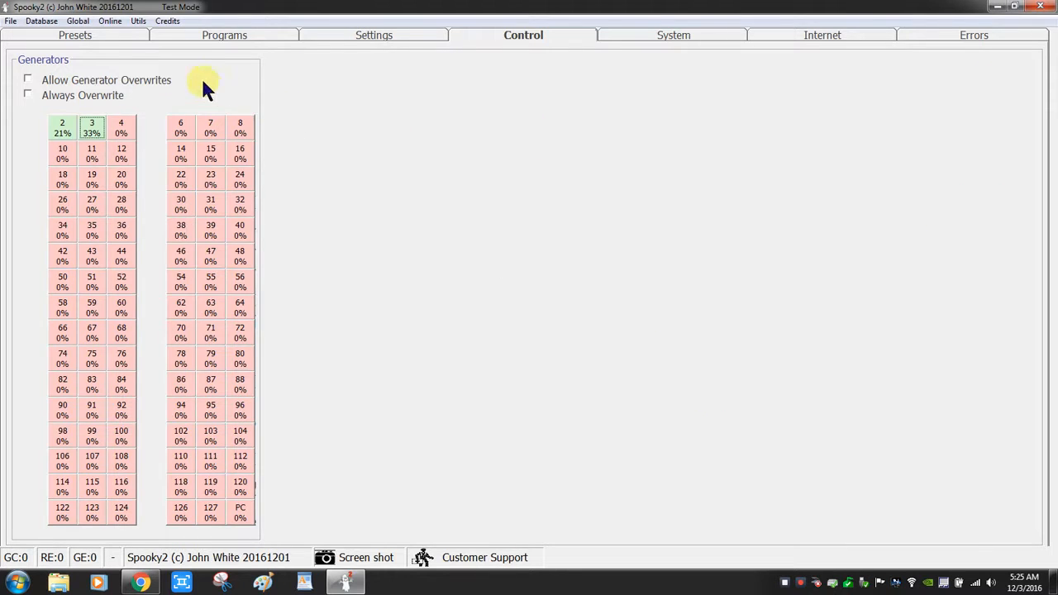
Step: Go back to the main preset folders, open the User folder, and load the saved "R BSA --" preset
left_click(100, 31)
left_click(130, 75)
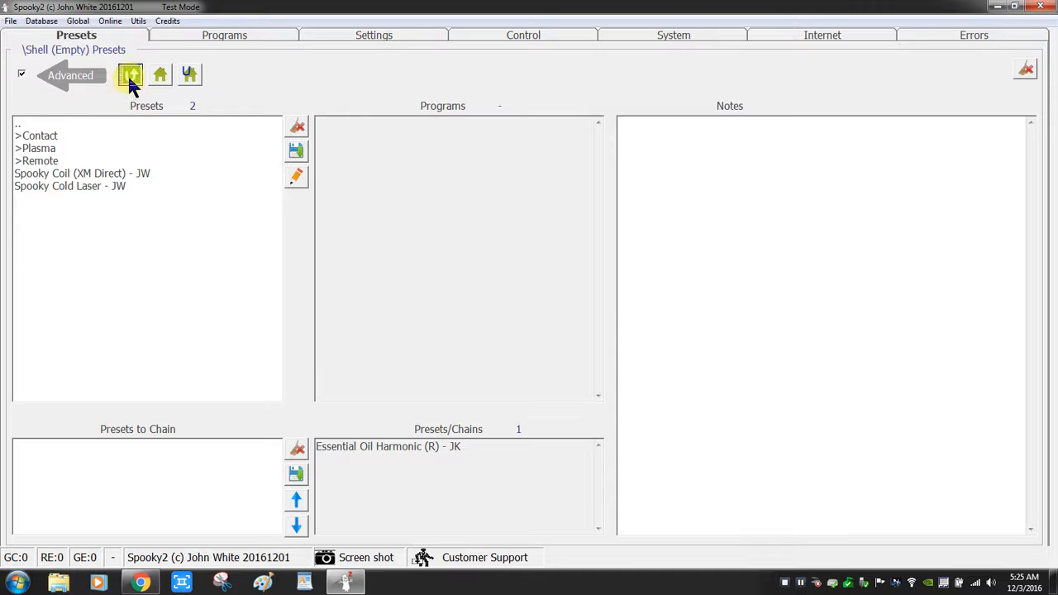
left_click(129, 76)
left_click(30, 237)
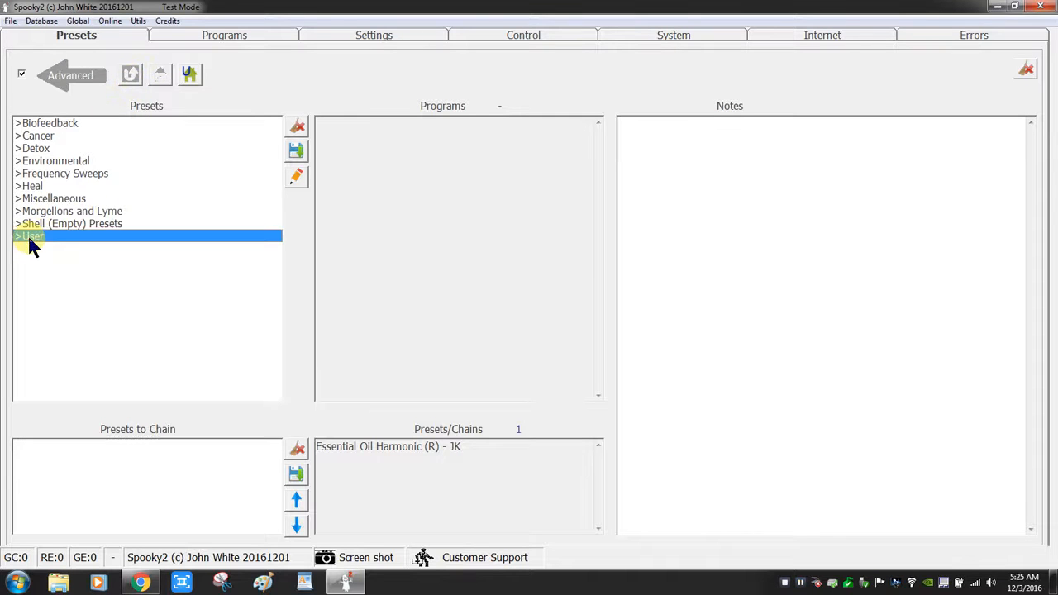
left_click(29, 237)
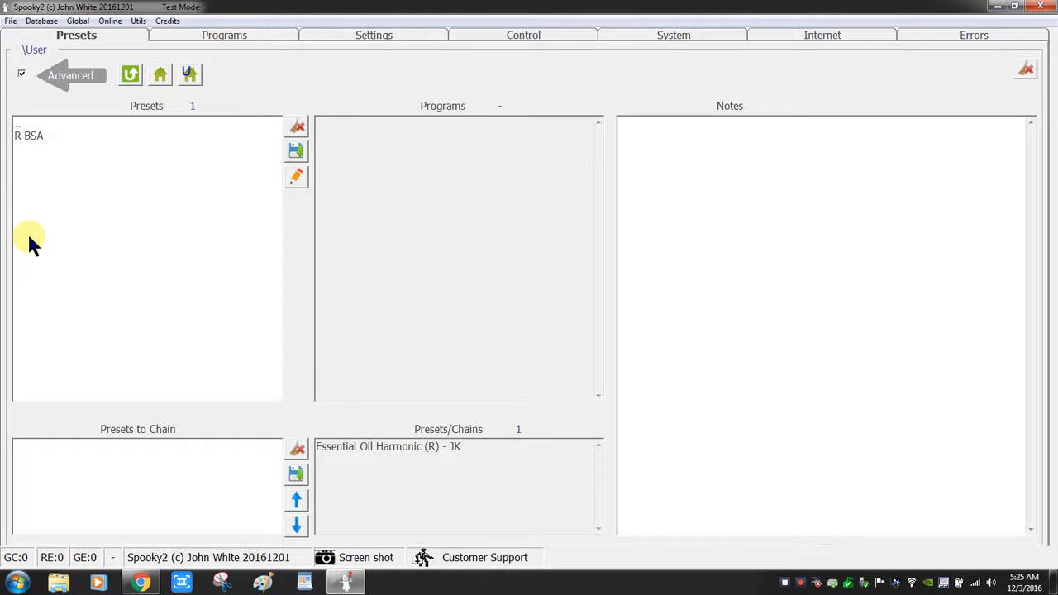
left_click(29, 136)
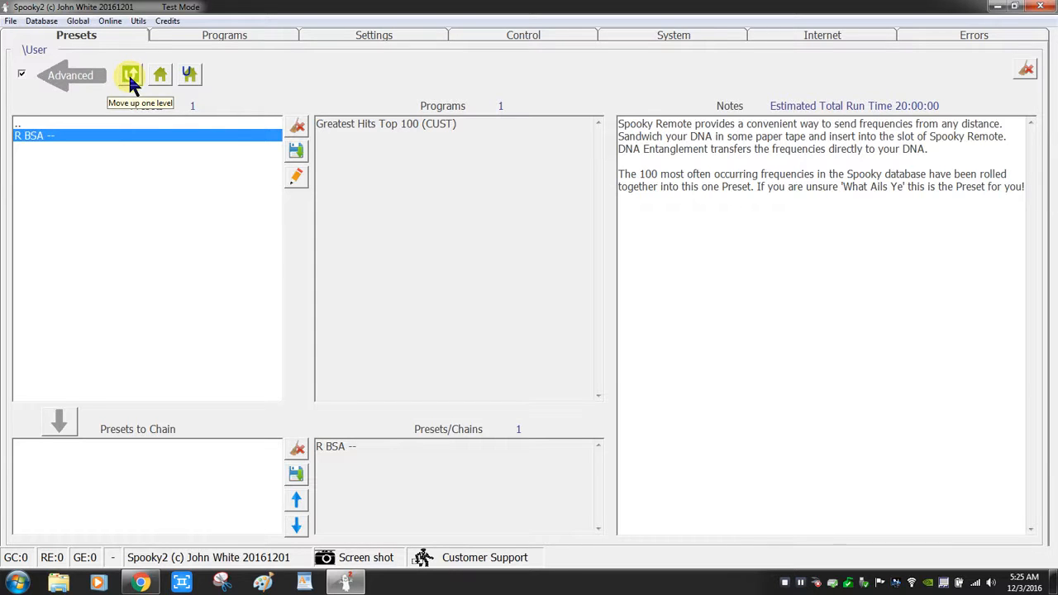
Step: Return to the main preset folders and open the Remote folder inside Heal to view its presets
left_click(157, 73)
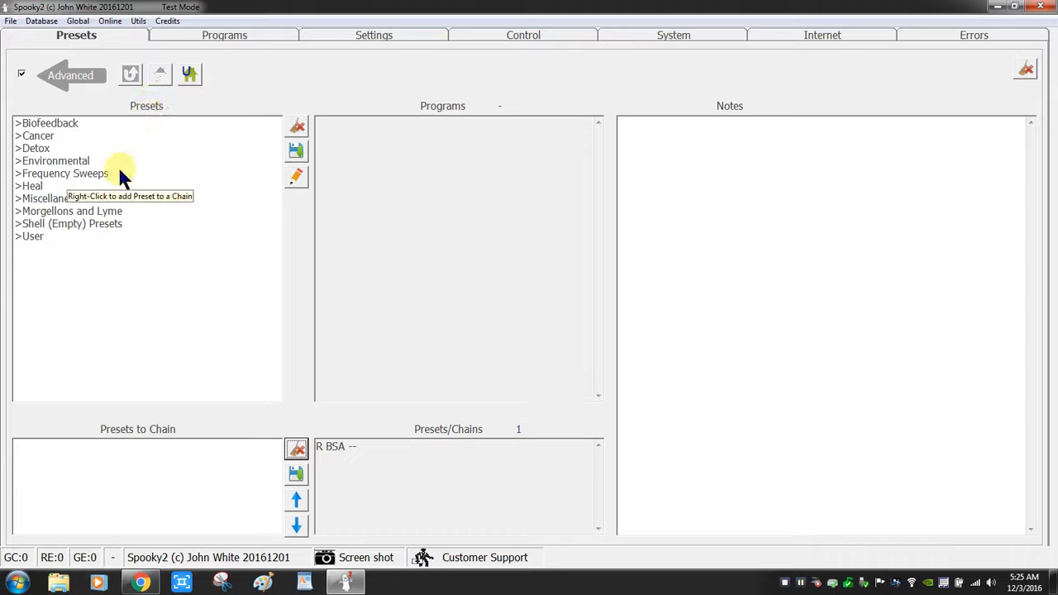
double_click(31, 187)
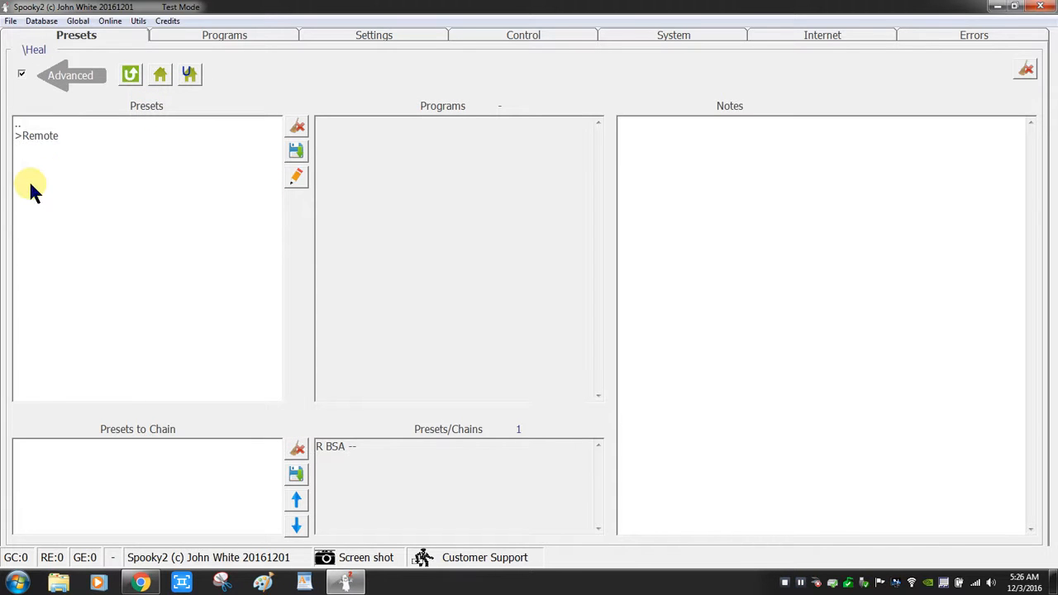
double_click(41, 137)
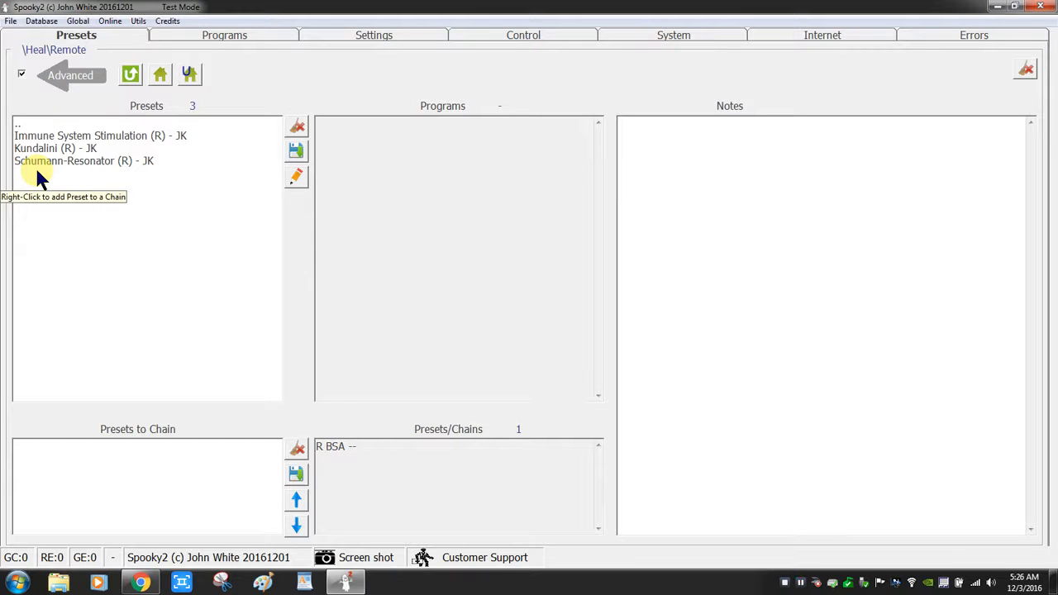
Step: Add Immune System Stimulation (R) - JK, Kundalini (R) - JK, and Schumann-Resonator (R) - JK to the presets to chain
left_click(63, 139)
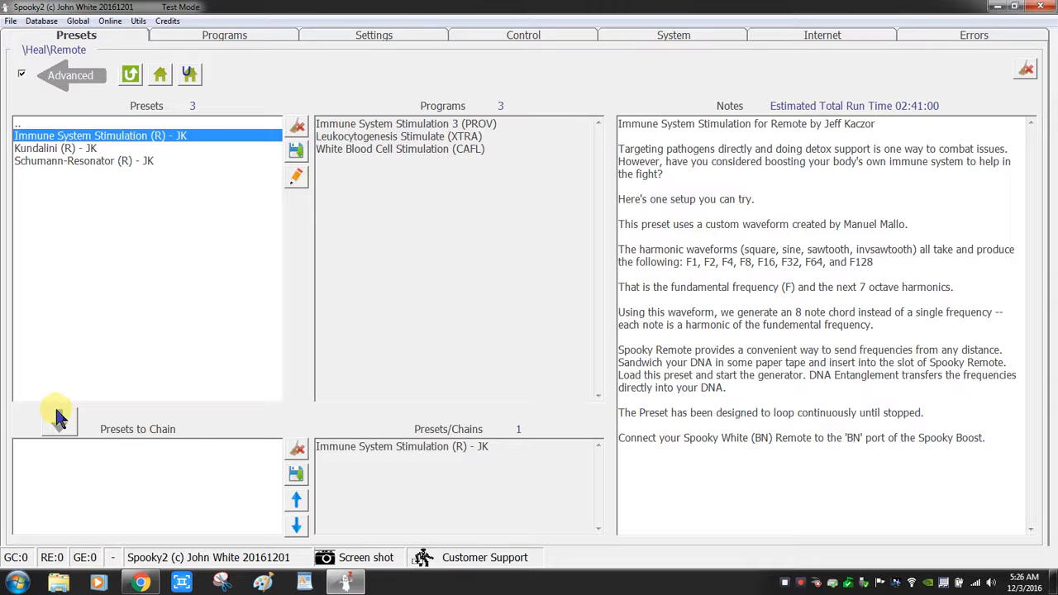
left_click(59, 417)
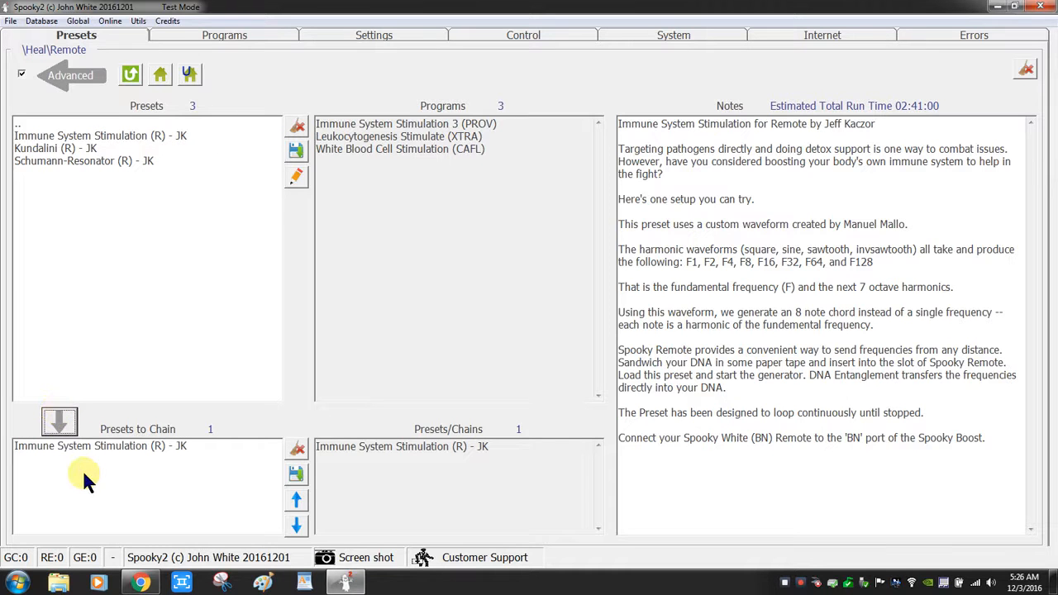
left_click(52, 149)
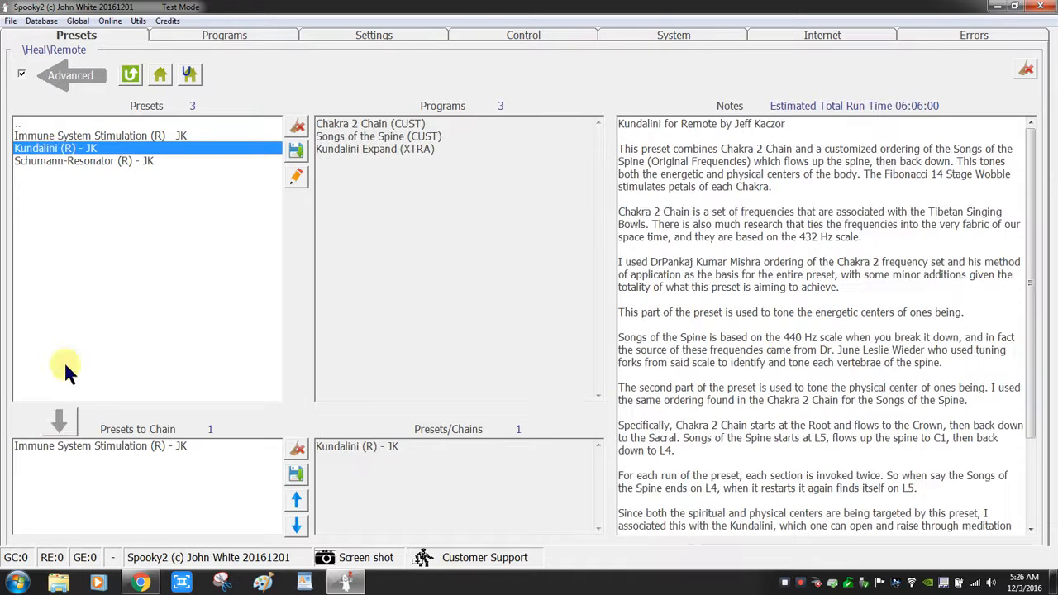
left_click(59, 419)
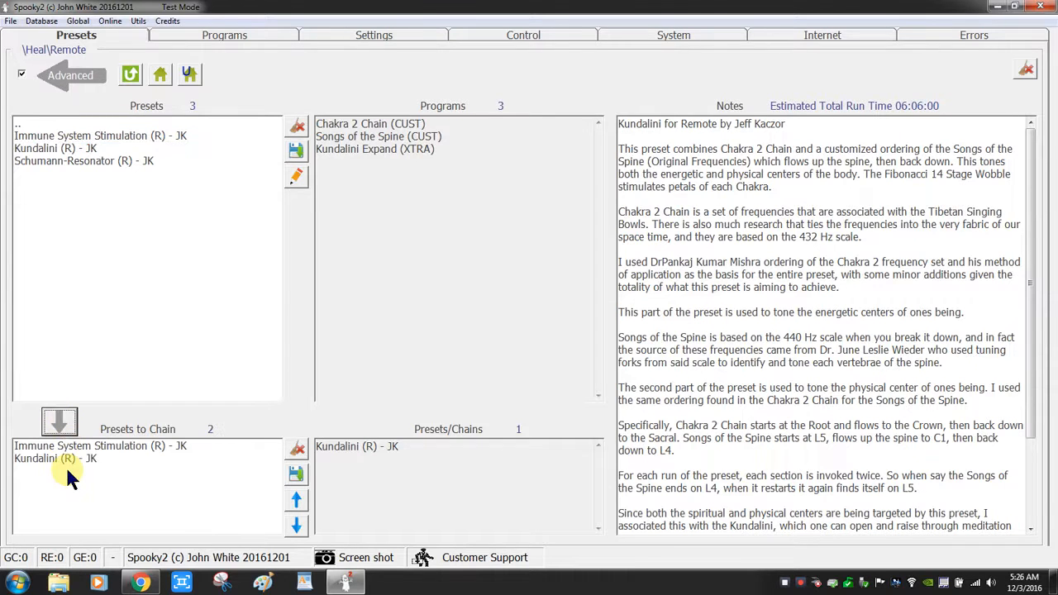
left_click(64, 159)
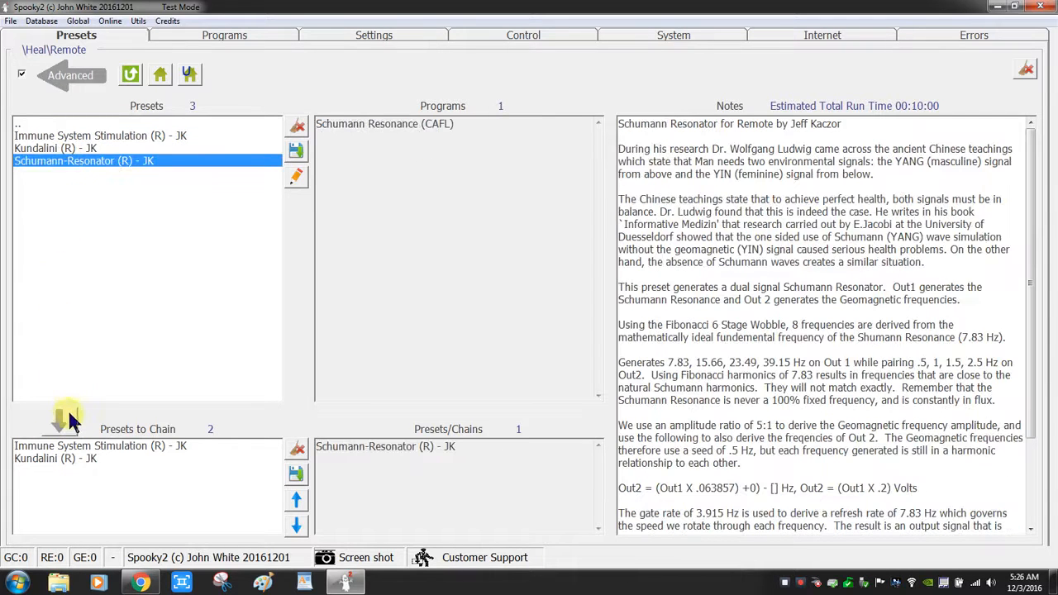
left_click(69, 415)
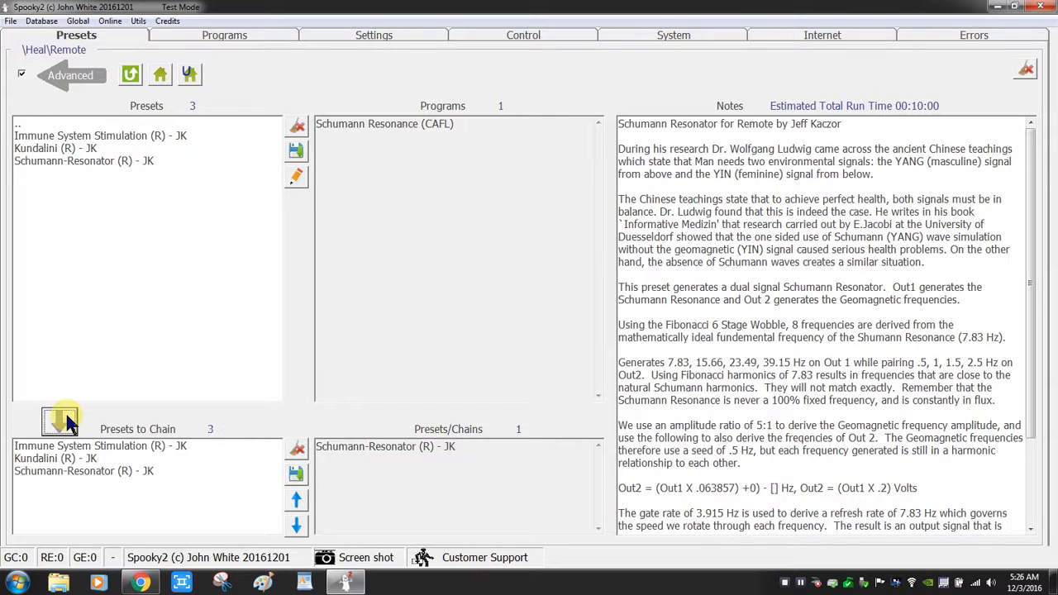
Step: Save the preset chain in the User folder under the name "chain"
left_click(296, 473)
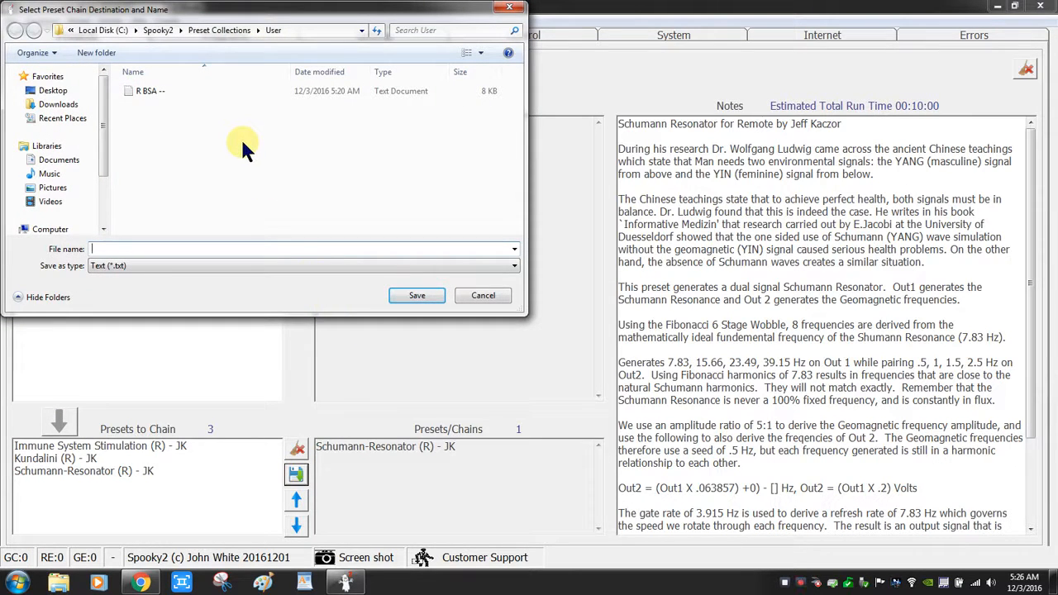
type("chain")
left_click(399, 297)
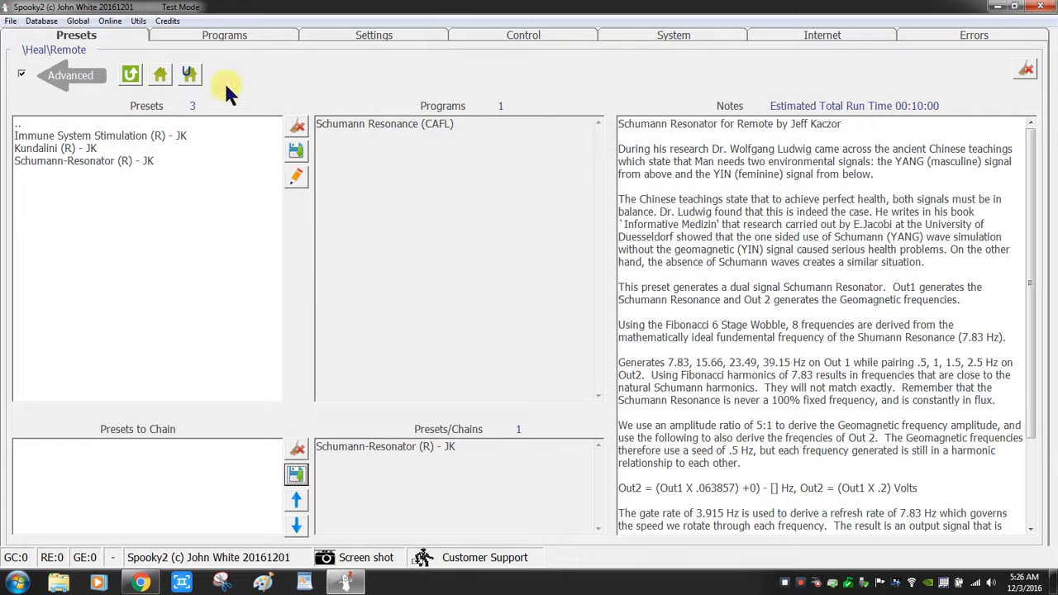
Step: Load the saved "chain" preset from the User folder and return to the main preset folders
left_click(189, 75)
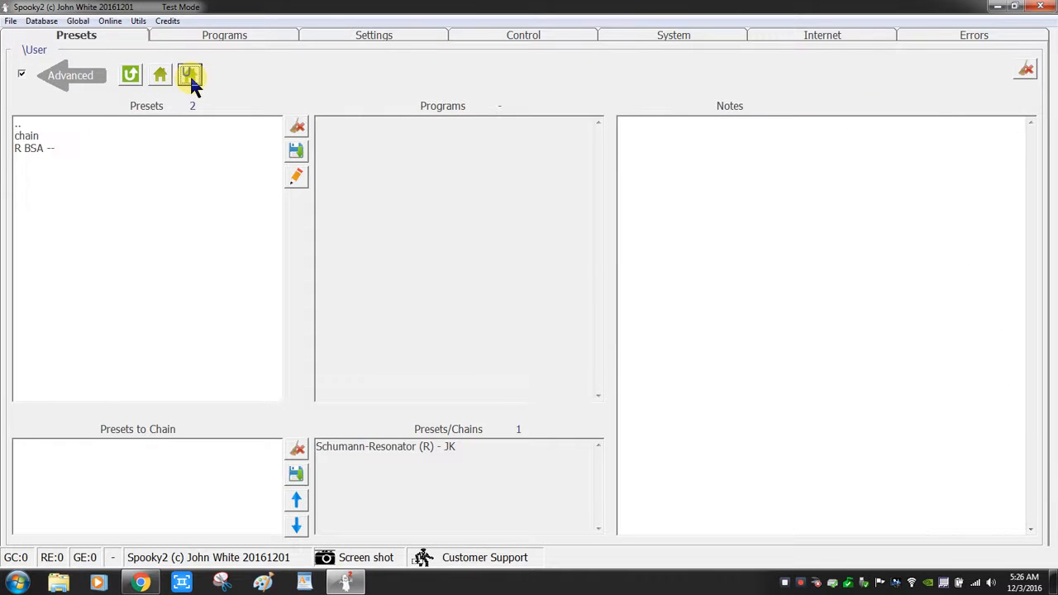
left_click(25, 137)
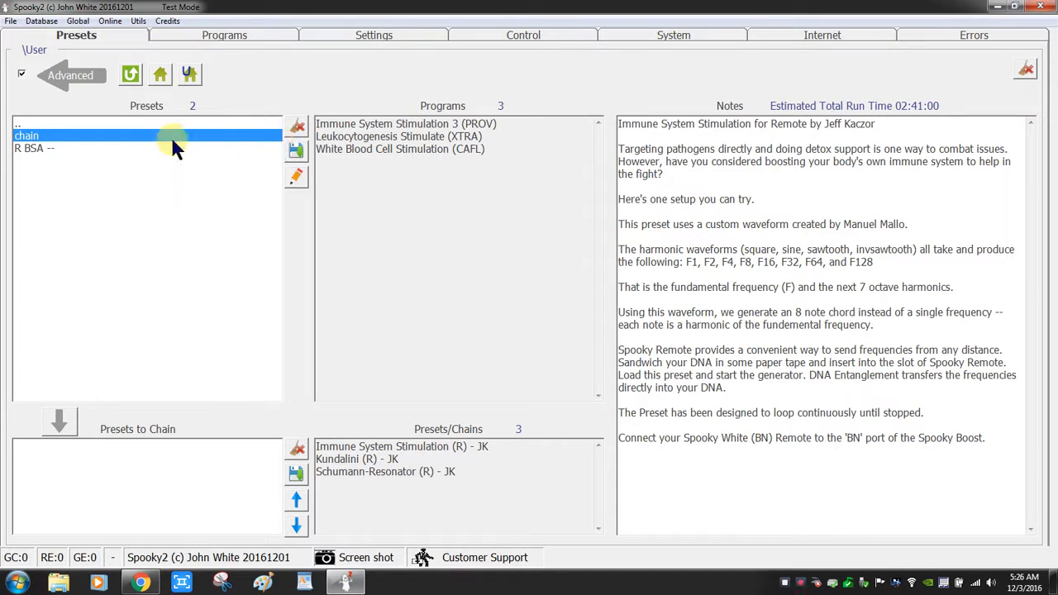
left_click(131, 76)
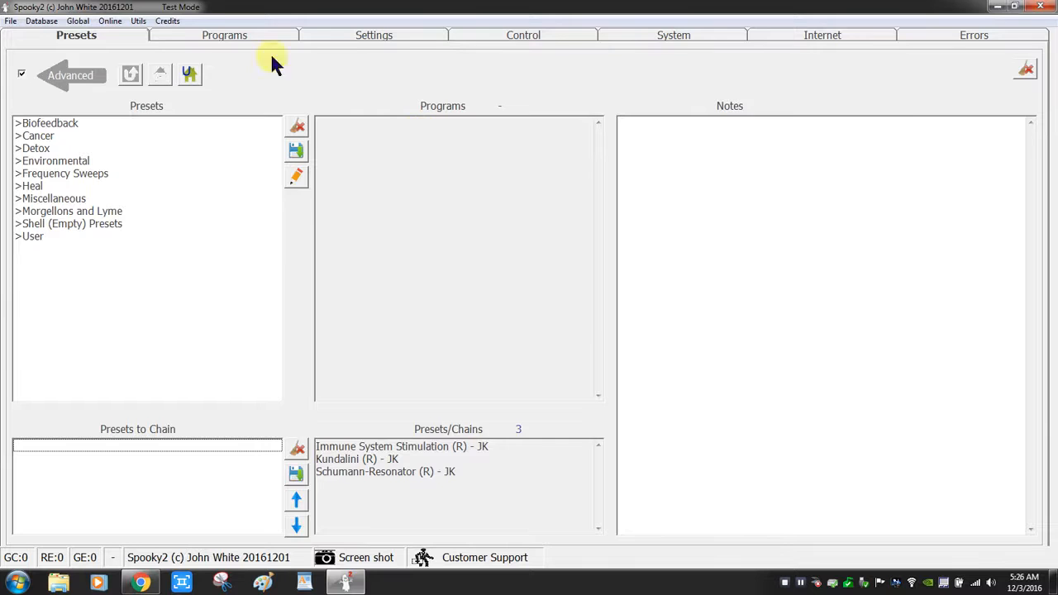
Step: Clear the "essential" search so the whole program list is shown
left_click(219, 35)
left_click_drag(128, 66, 41, 66)
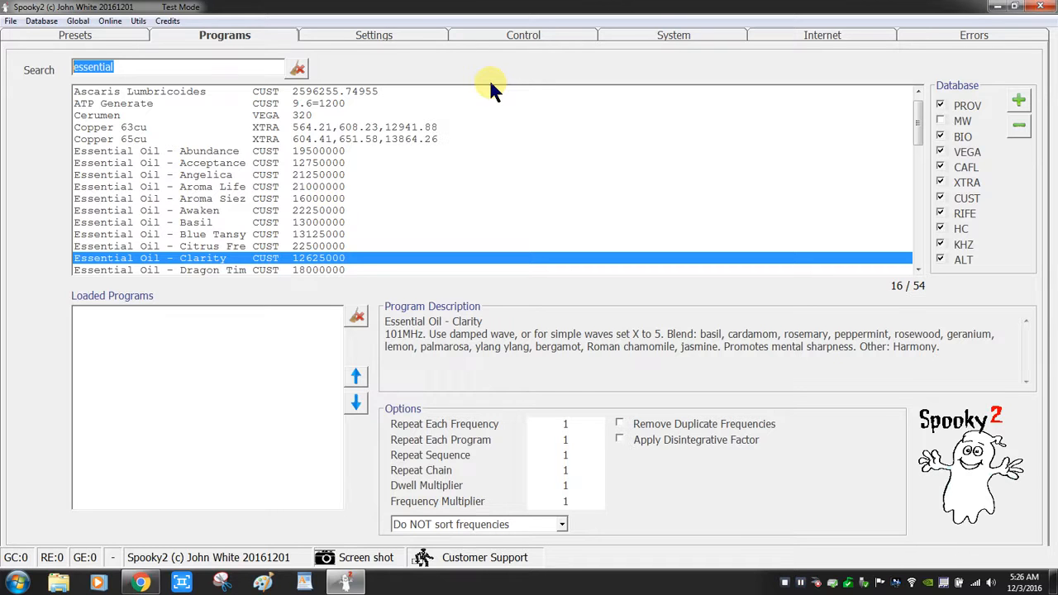
key("BackSpace")
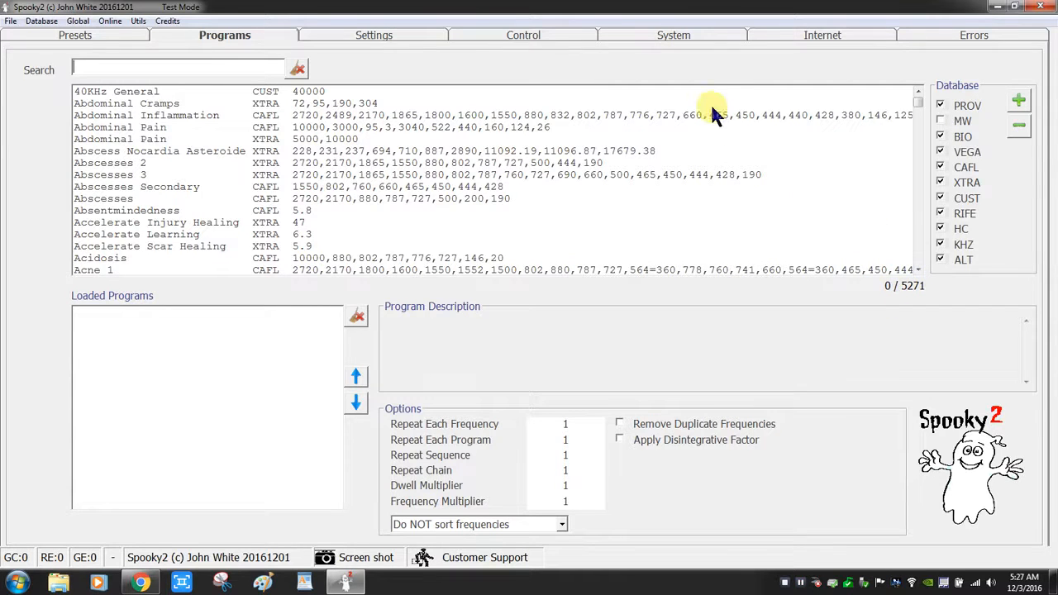
Step: Turn on loading of the Molecular Weight Database in the general system settings, keeping Show Internet Tab enabled
left_click(704, 35)
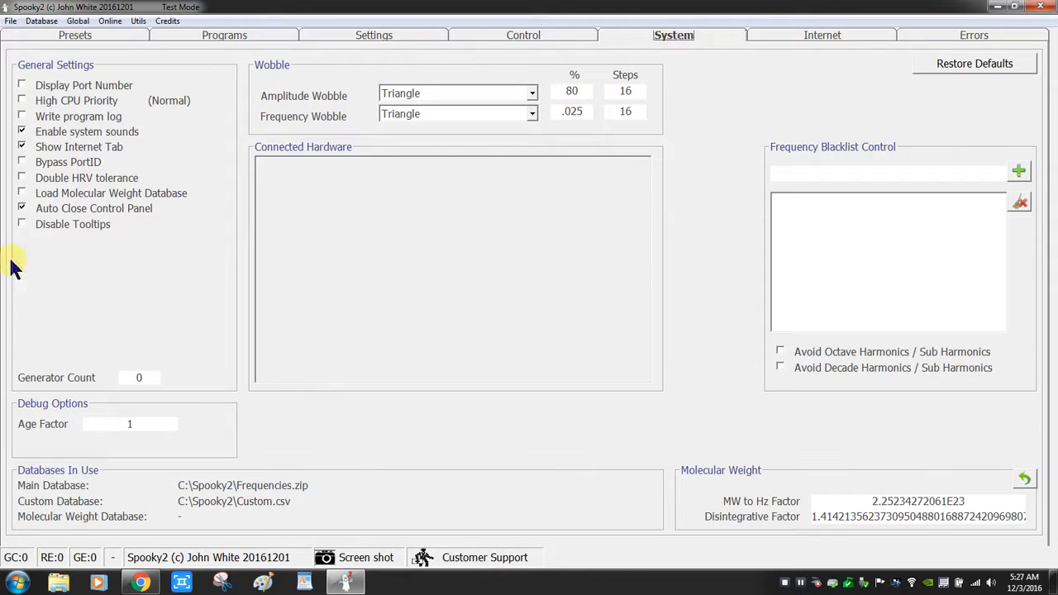
left_click(23, 193)
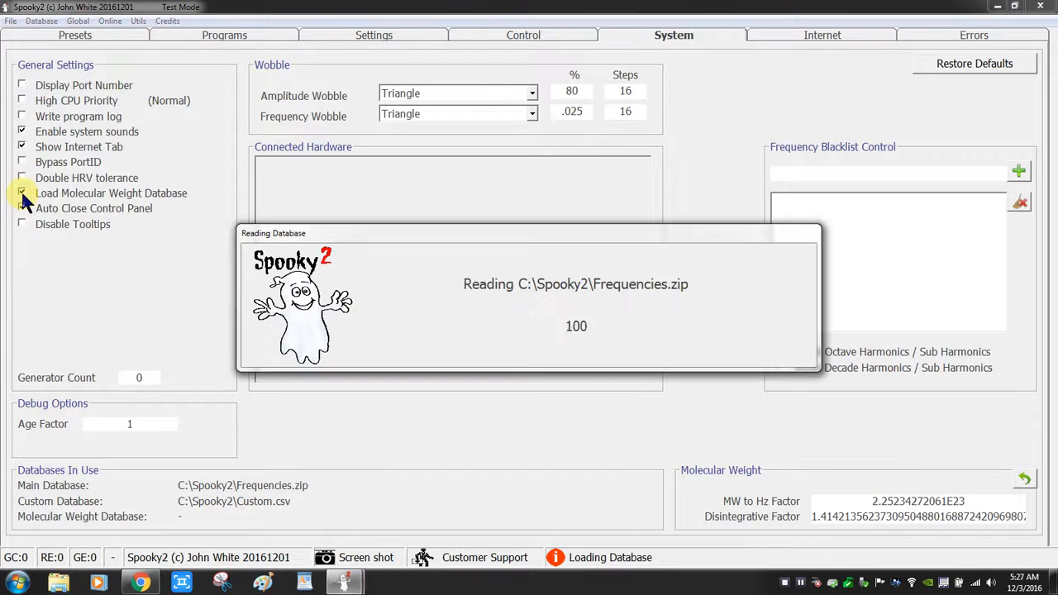
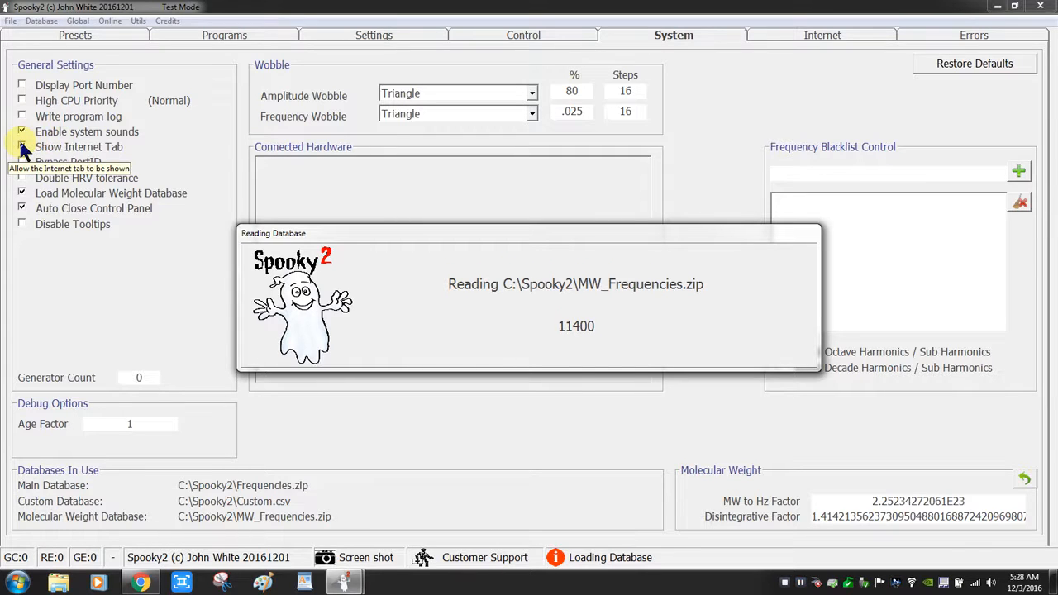
left_click(21, 147)
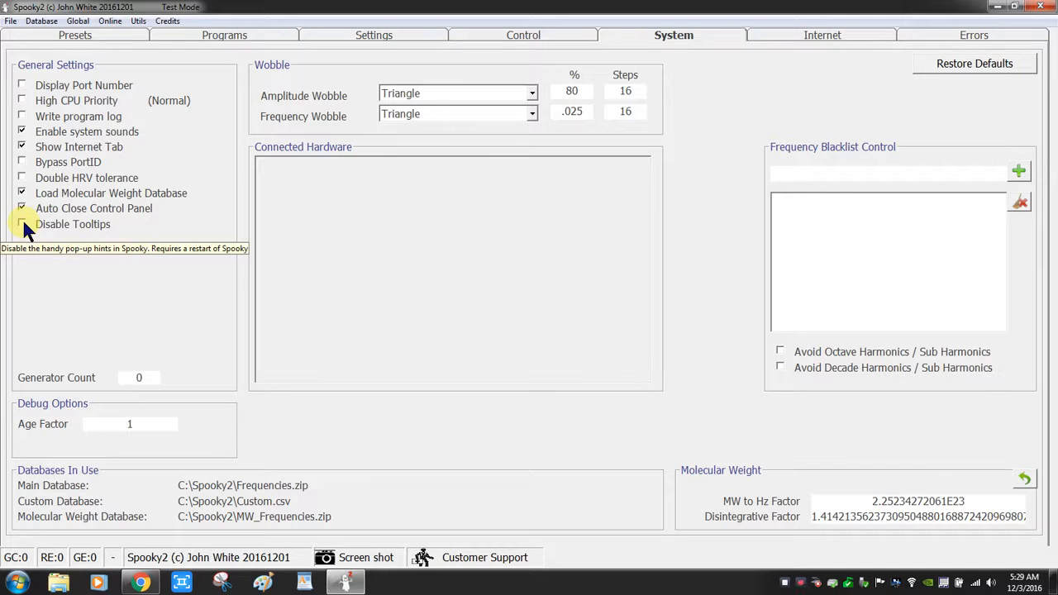
Step: Try a generator count of 5 and reset it to 0
double_click(123, 371)
type("5")
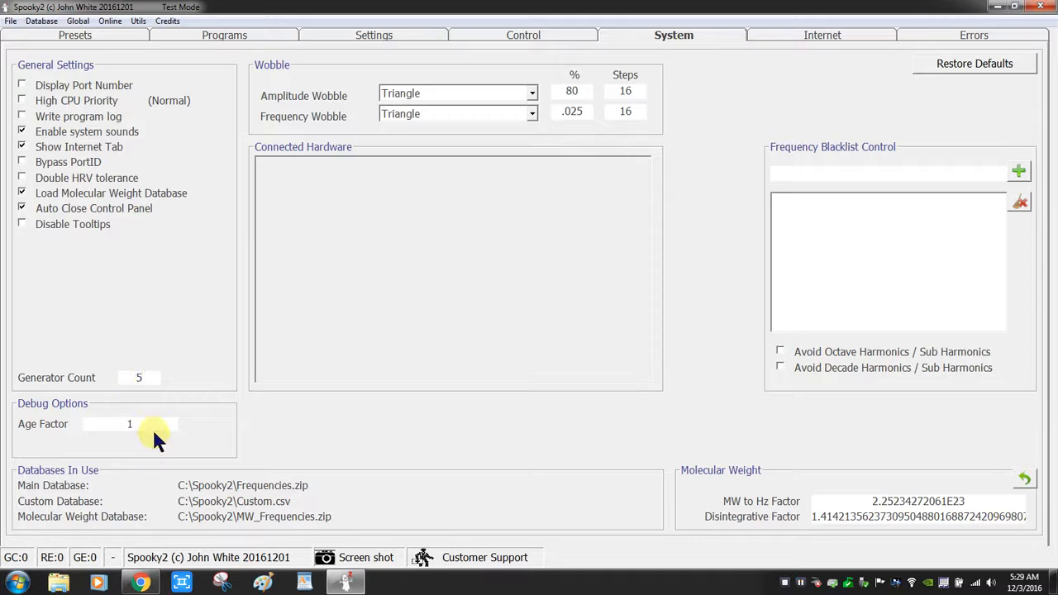
left_click_drag(149, 375, 113, 378)
Step: Limit the program list to the MW database only and browse its entries
left_click(207, 41)
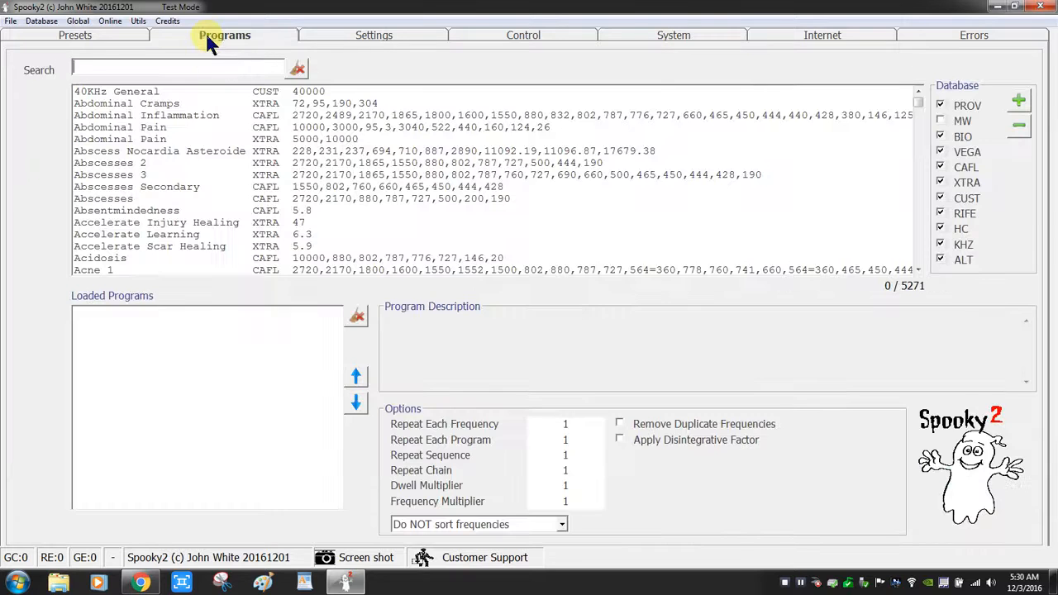
left_click(616, 438)
left_click(941, 121)
left_click(1018, 127)
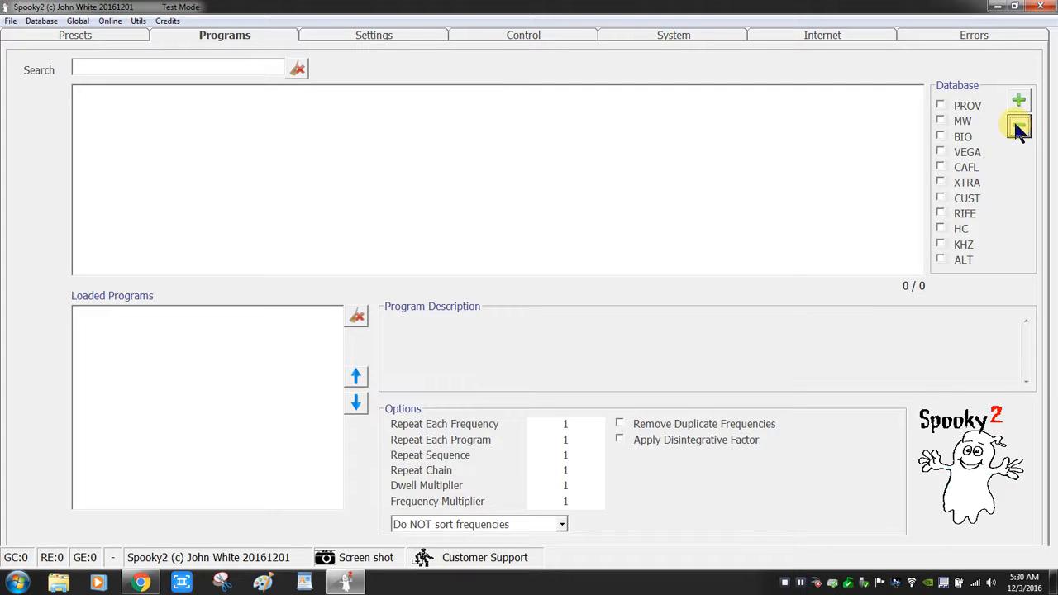
left_click(940, 120)
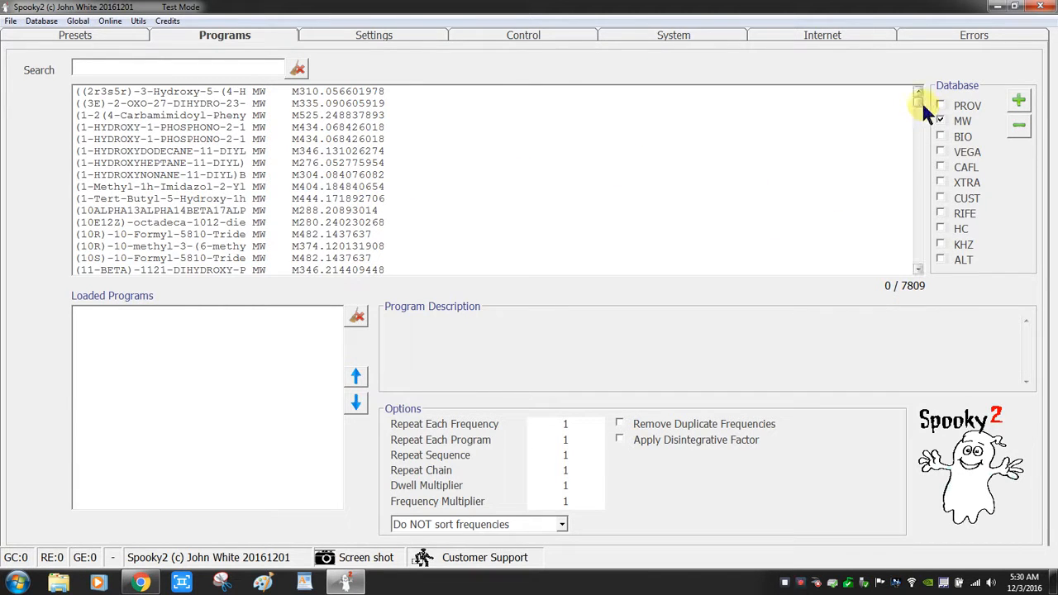
left_click_drag(919, 103, 918, 137)
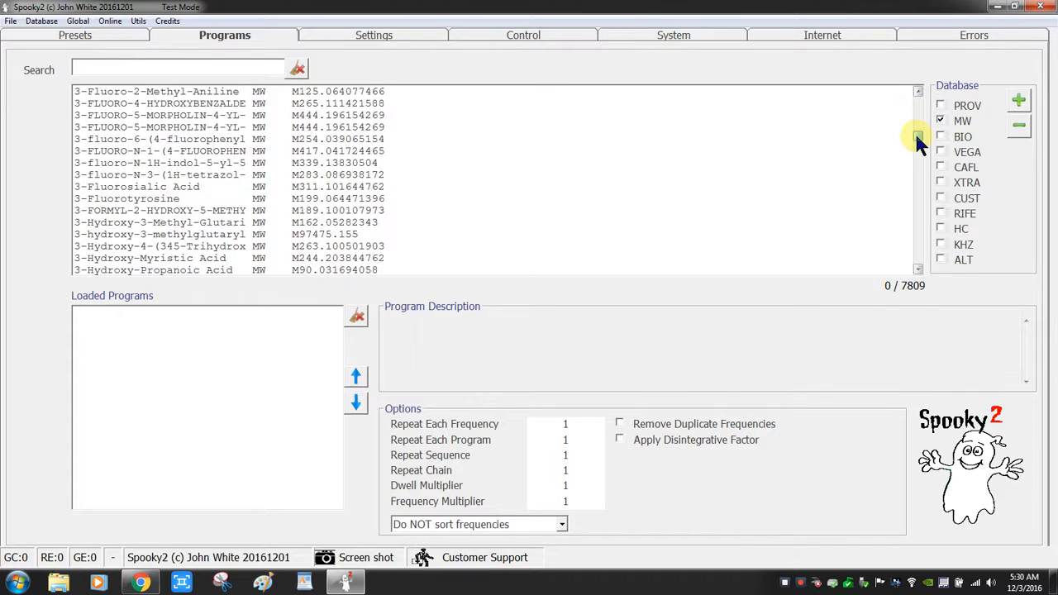
Step: Search the MW programs for "vitamin", view the Zk-806450 description, and re-enable all program databases
left_click(97, 66)
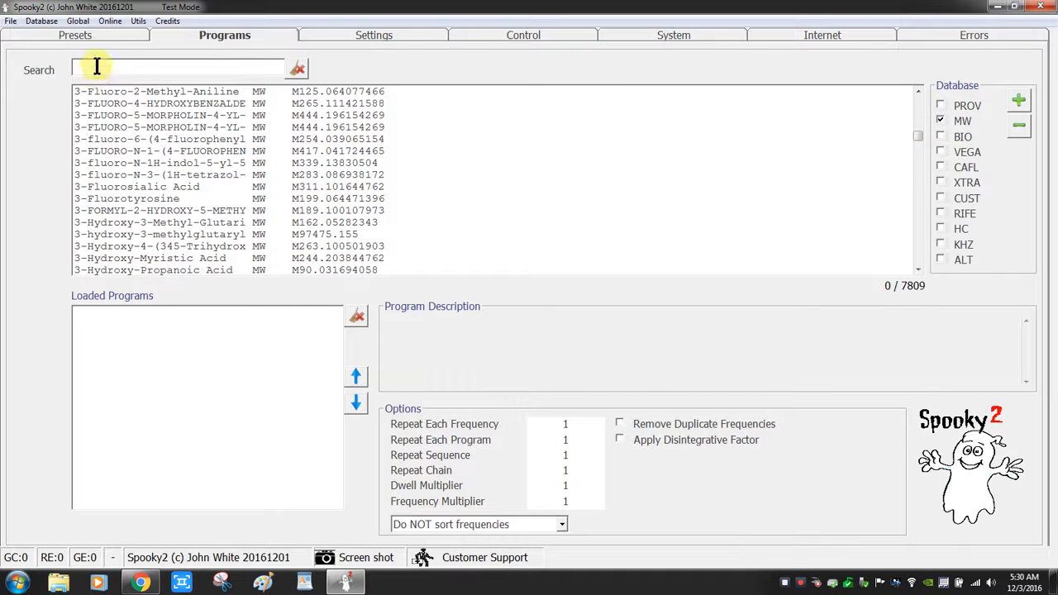
type("vitamin")
key("Return")
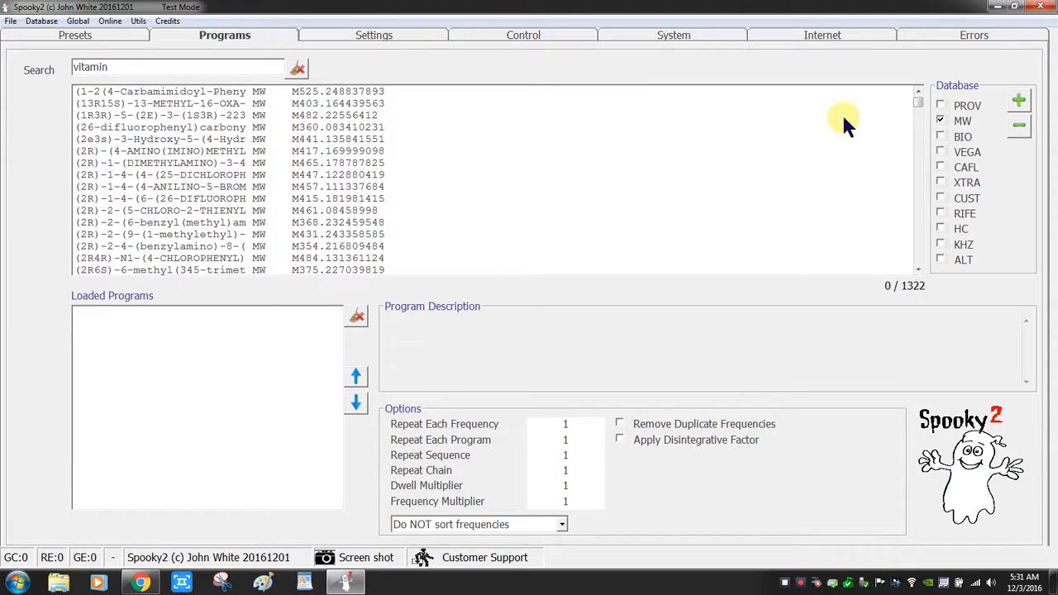
left_click_drag(917, 101, 918, 268)
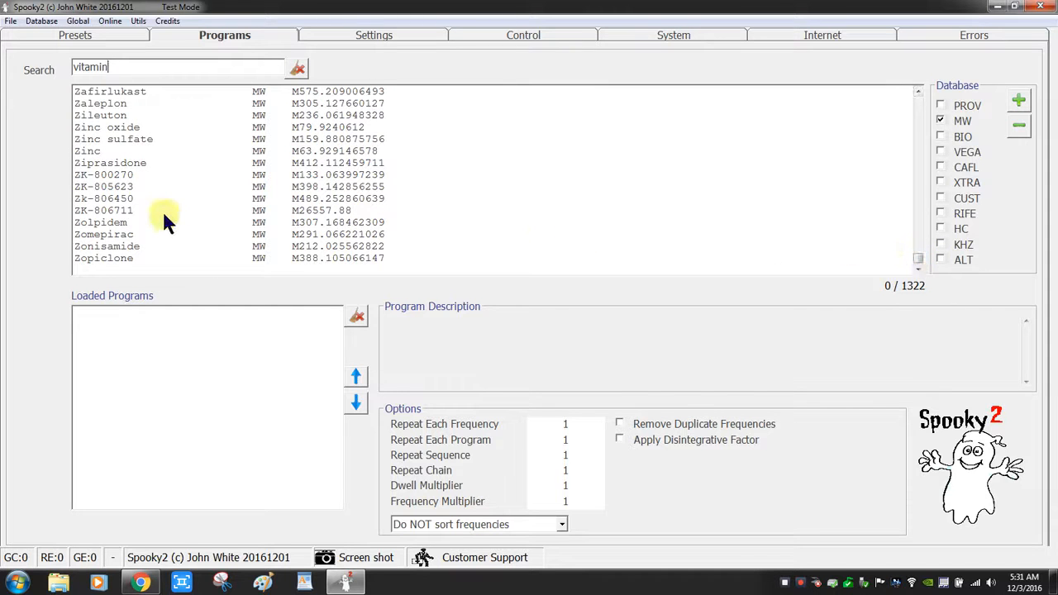
left_click(552, 199)
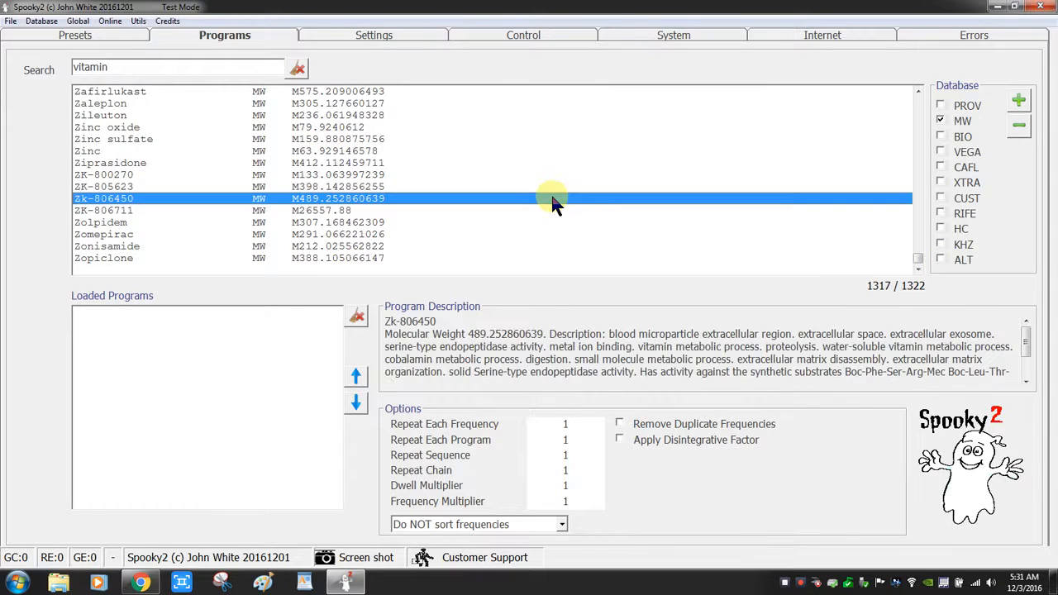
scroll(552, 199, "up", 4)
scroll(550, 191, "up", 4)
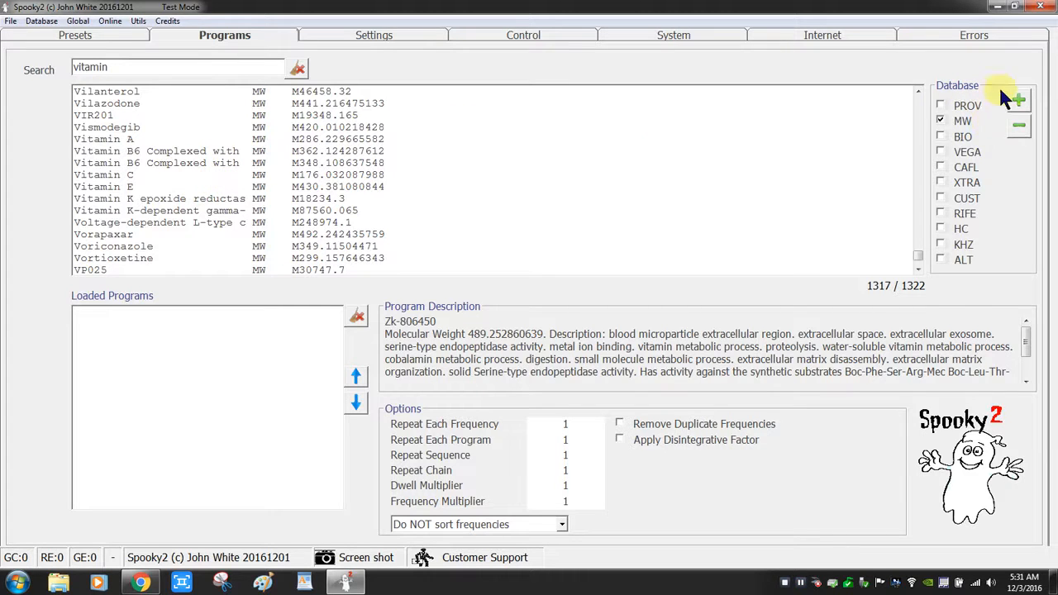
left_click(1016, 99)
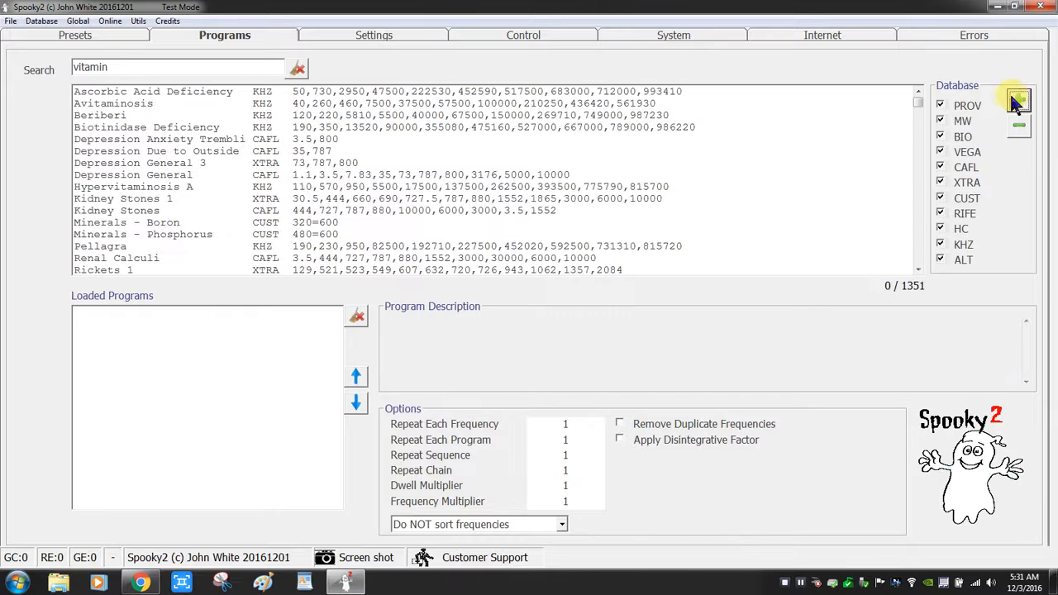
Step: Review the System settings, the Internet e-mail and social options, and the Errors page
left_click(671, 37)
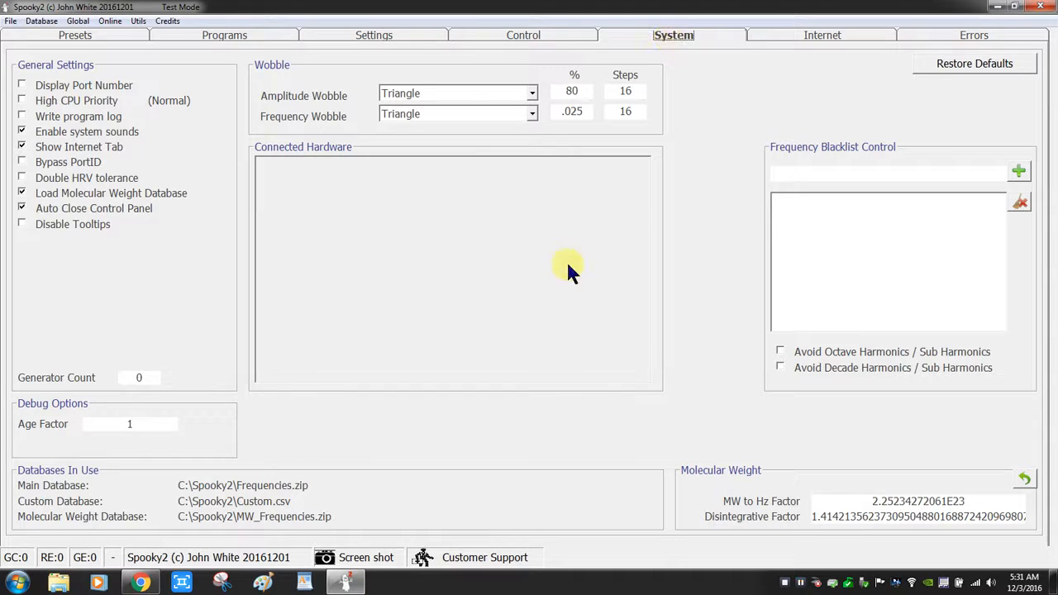
left_click(851, 37)
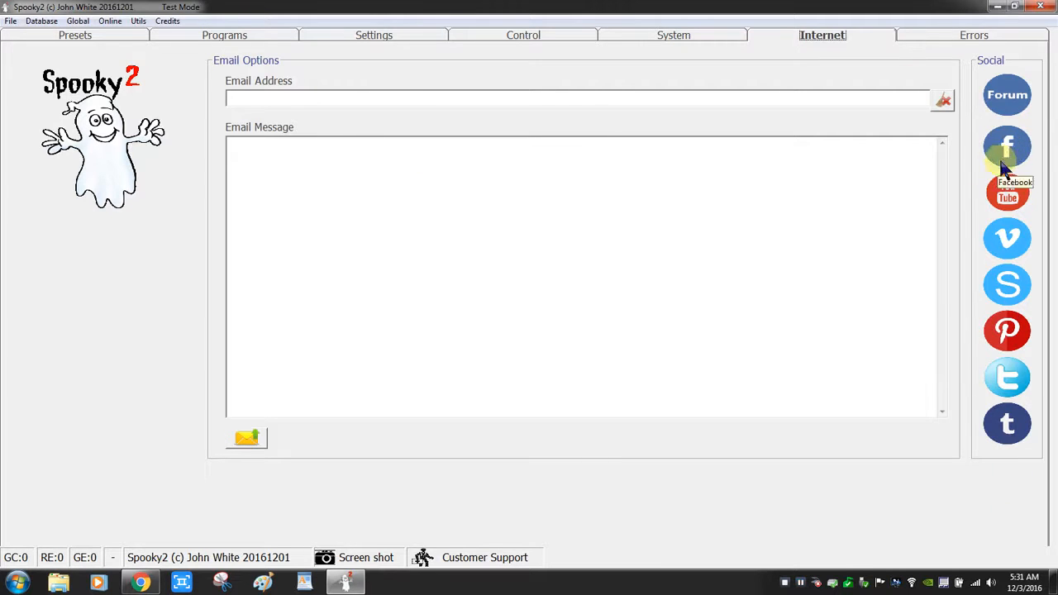
left_click(981, 36)
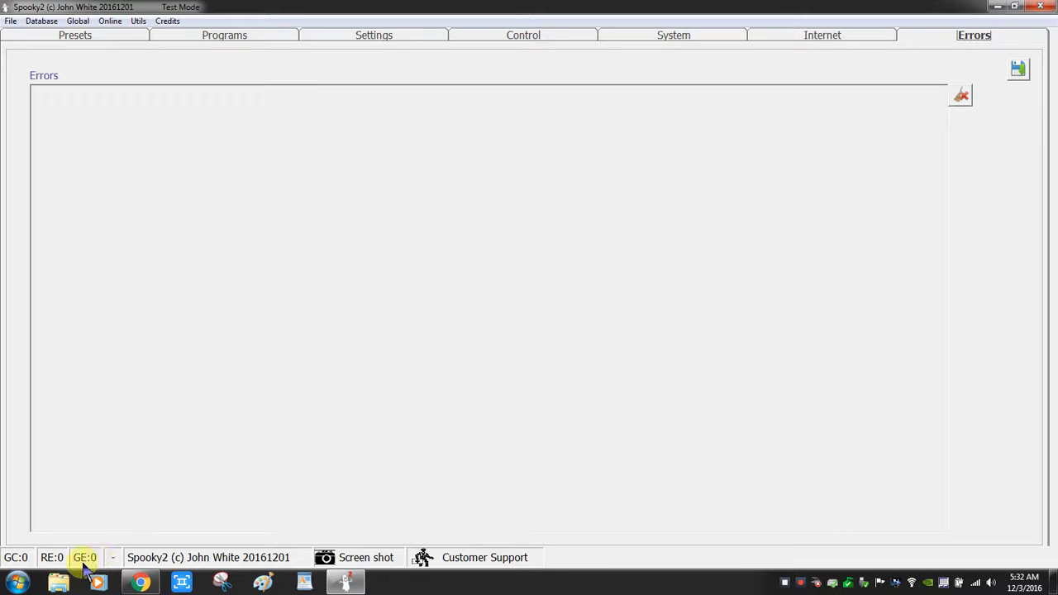
Step: Capture a screenshot of the Errors page and open the Data folder inside C:\Spooky2 in Windows Explorer
left_click(360, 558)
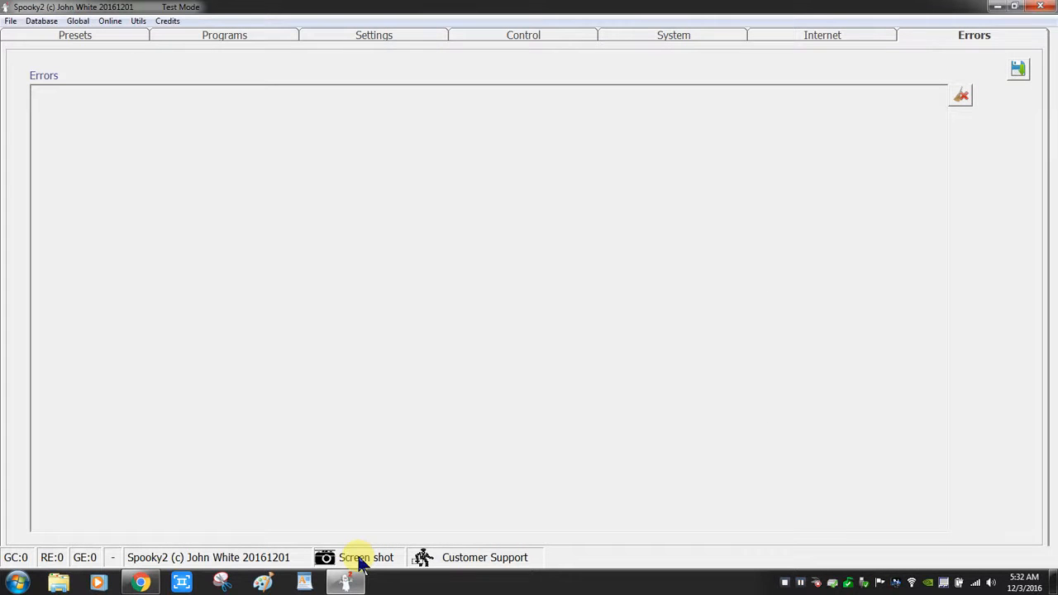
left_click(20, 582)
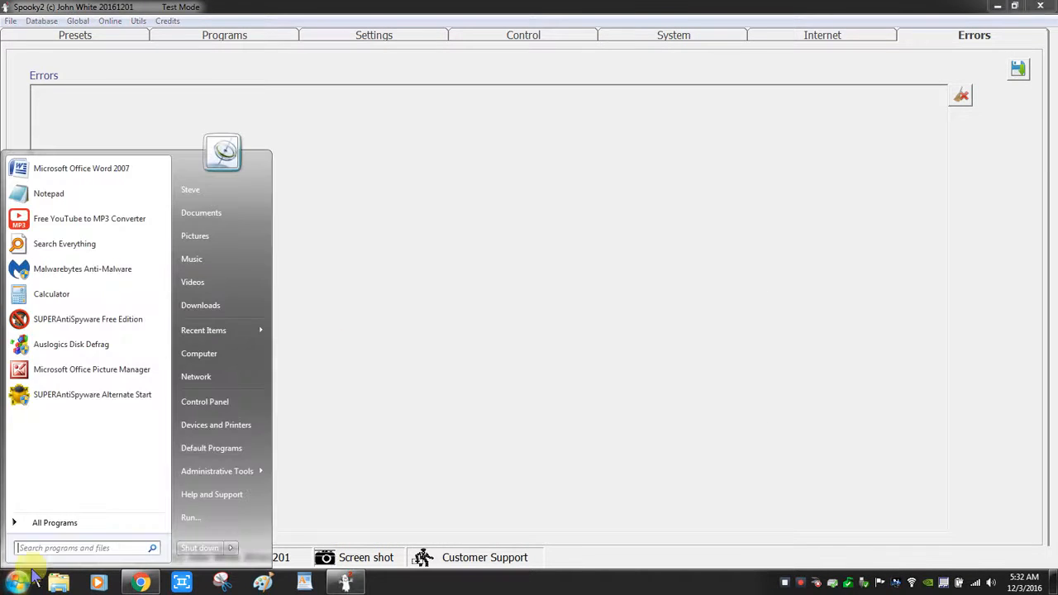
left_click(198, 355)
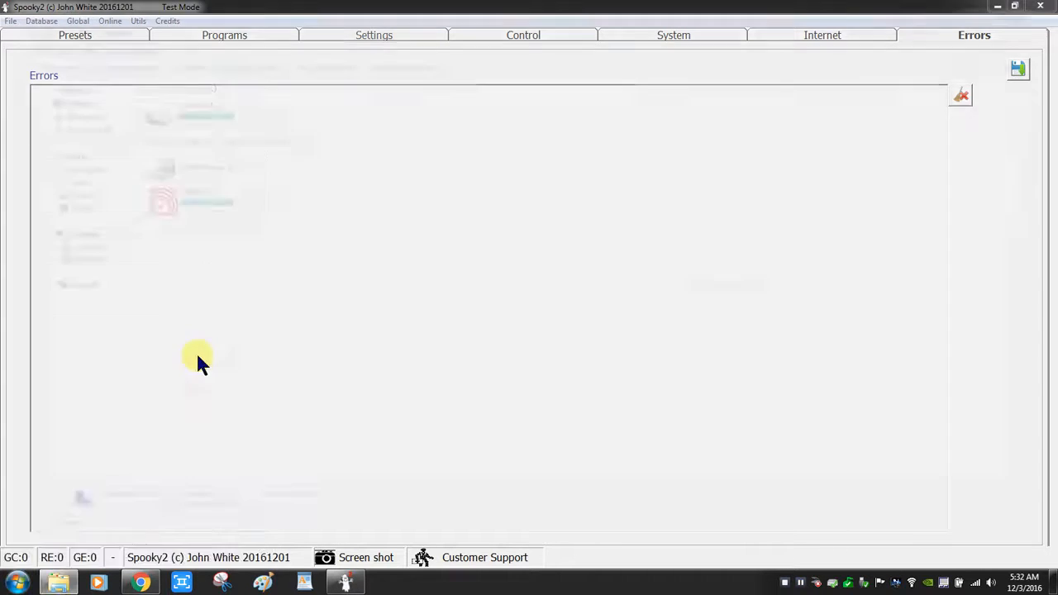
double_click(205, 123)
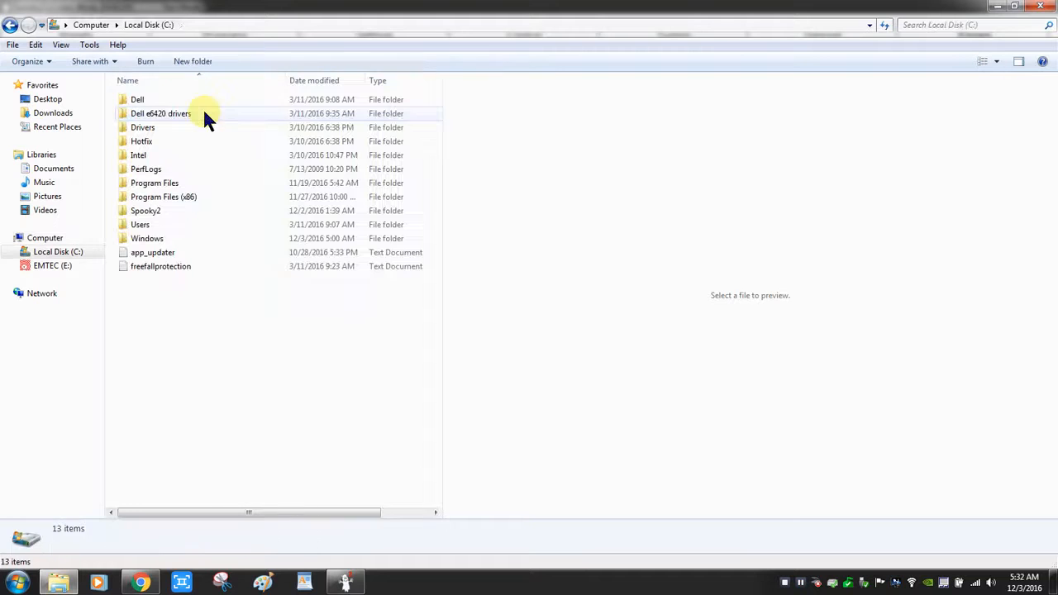
left_click(148, 213)
double_click(146, 213)
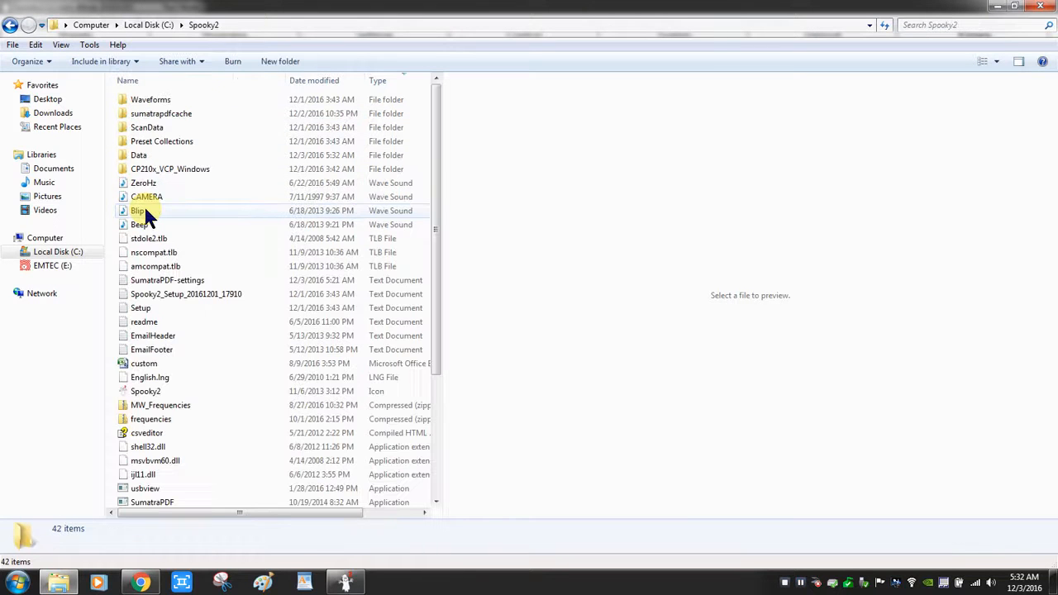
double_click(149, 157)
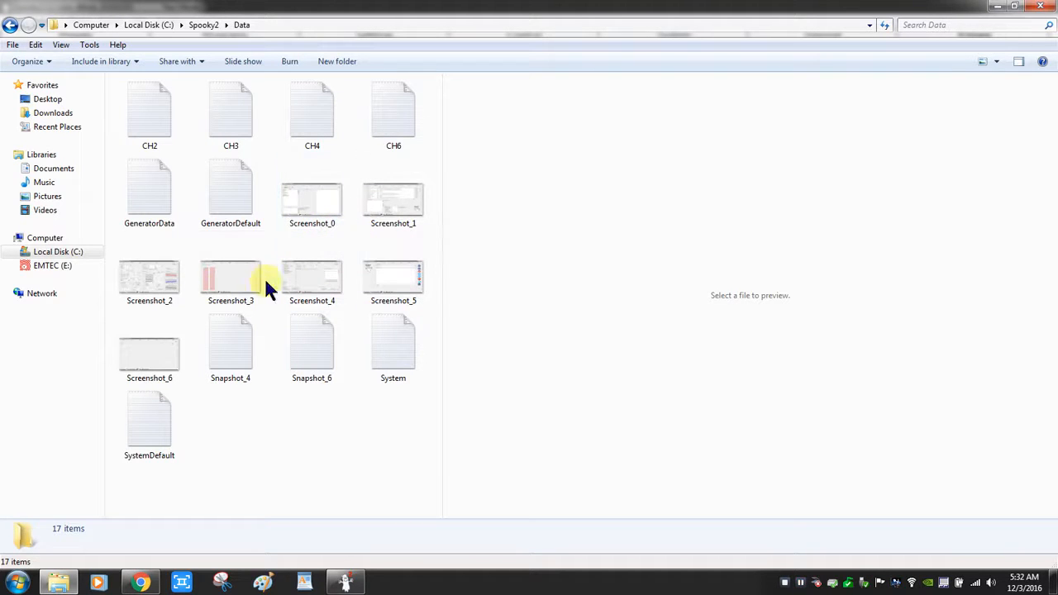
Step: View the Screenshot_2 image and rename the file as "sine harmonic wf"
double_click(166, 296)
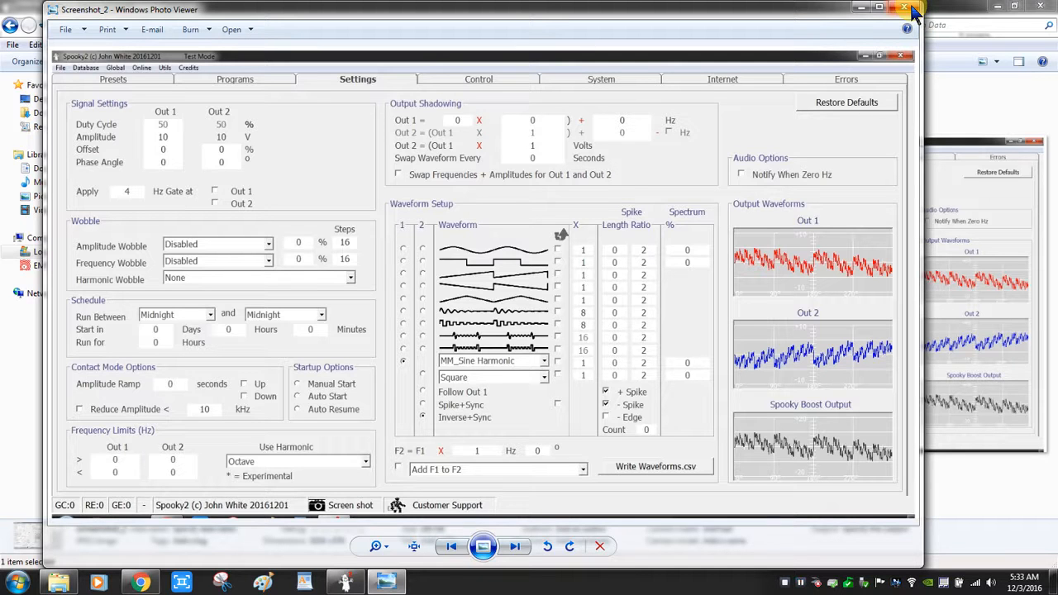
left_click(914, 10)
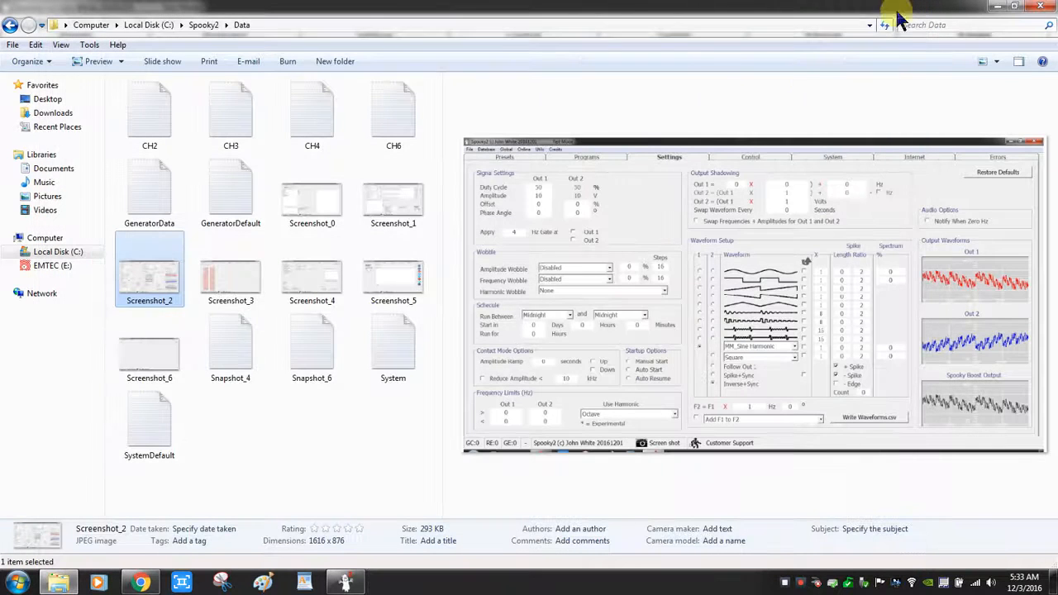
left_click(161, 286)
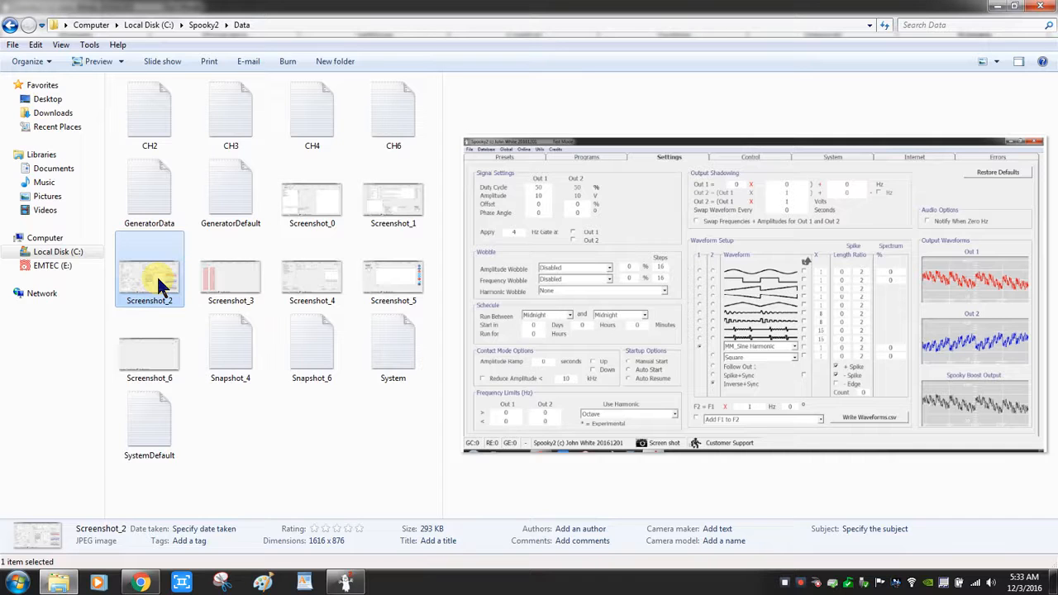
right_click(157, 276)
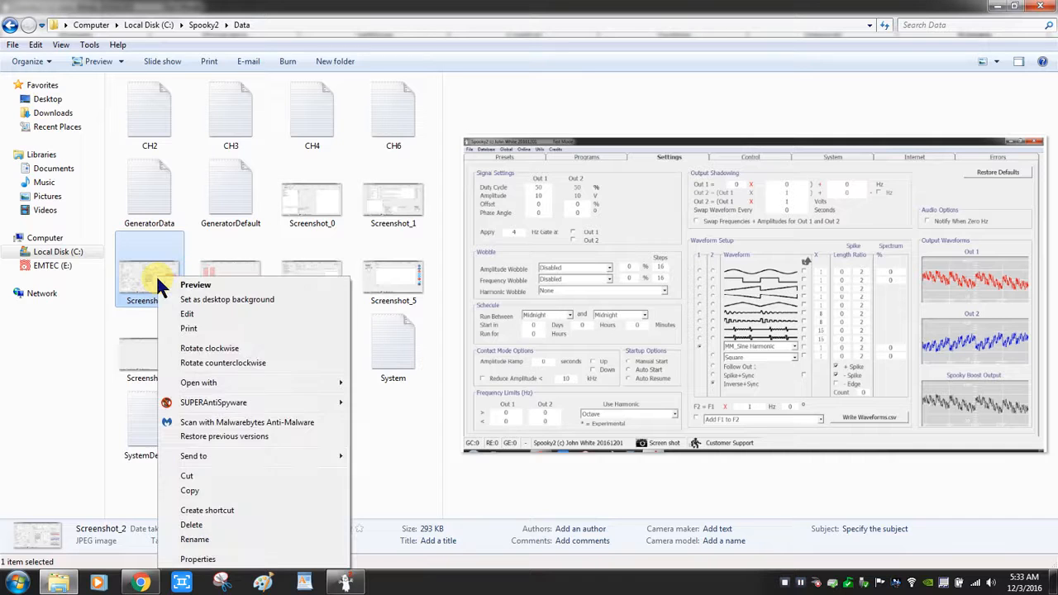
left_click(196, 540)
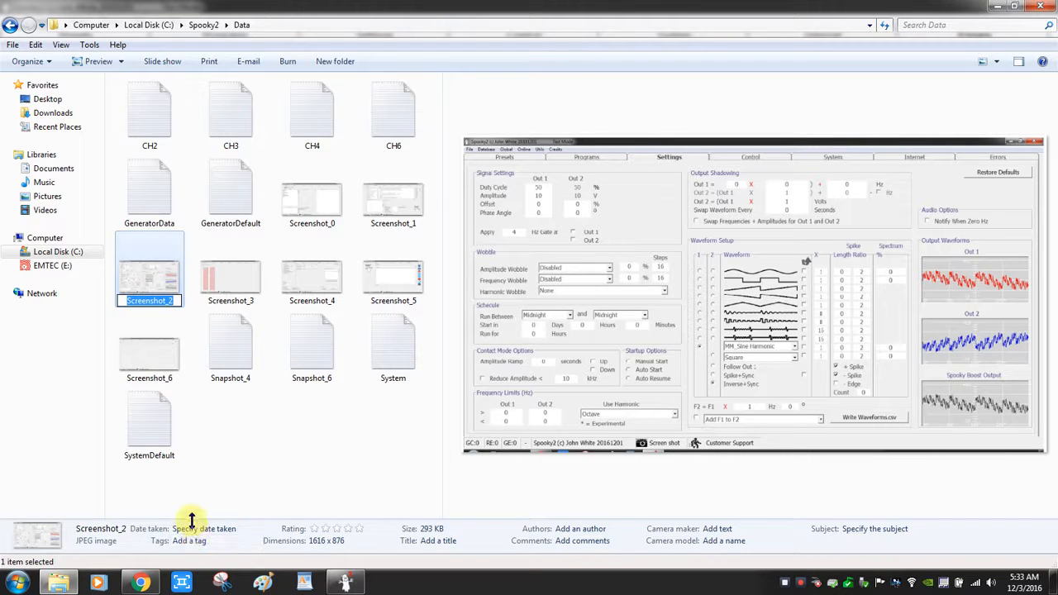
type("s")
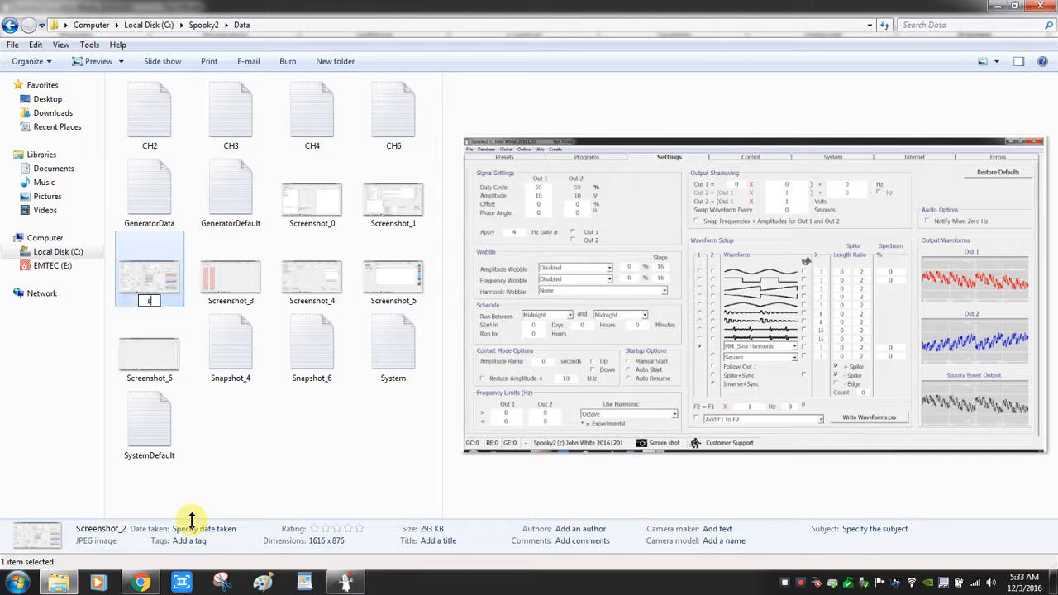
type("ine harmoni")
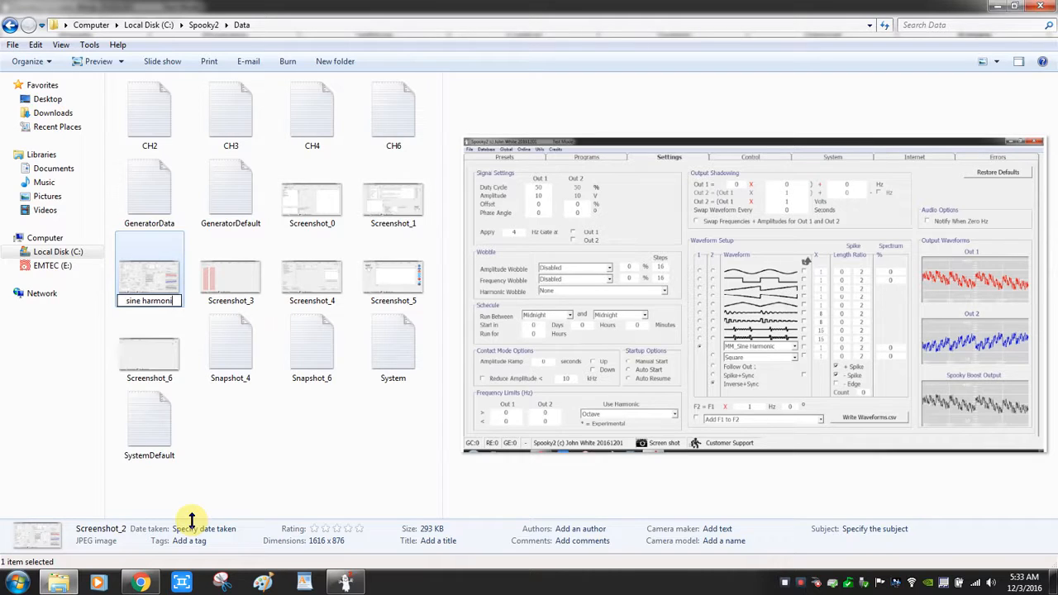
type("c wf")
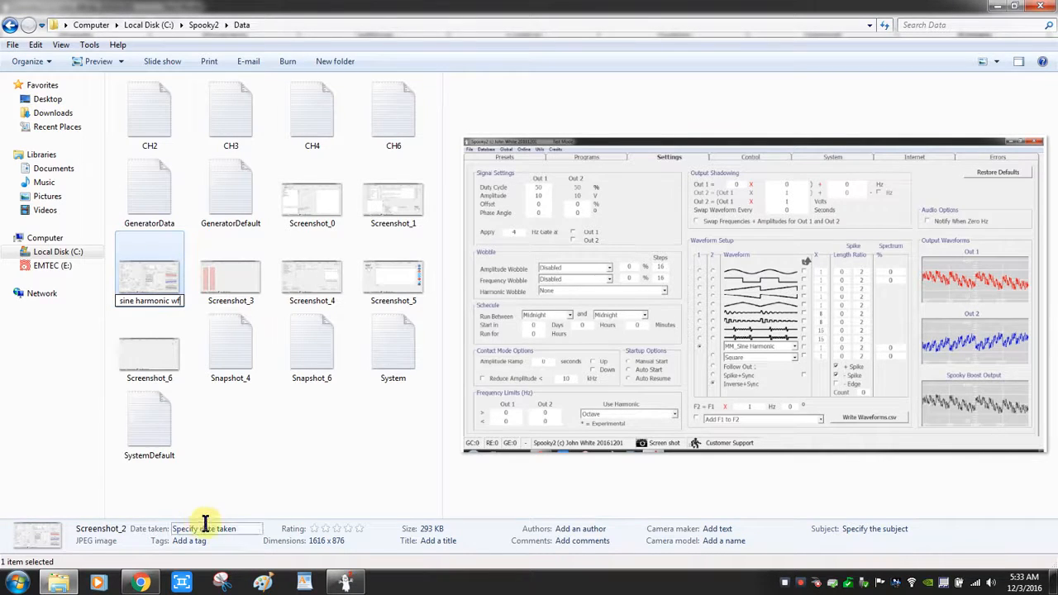
left_click(236, 494)
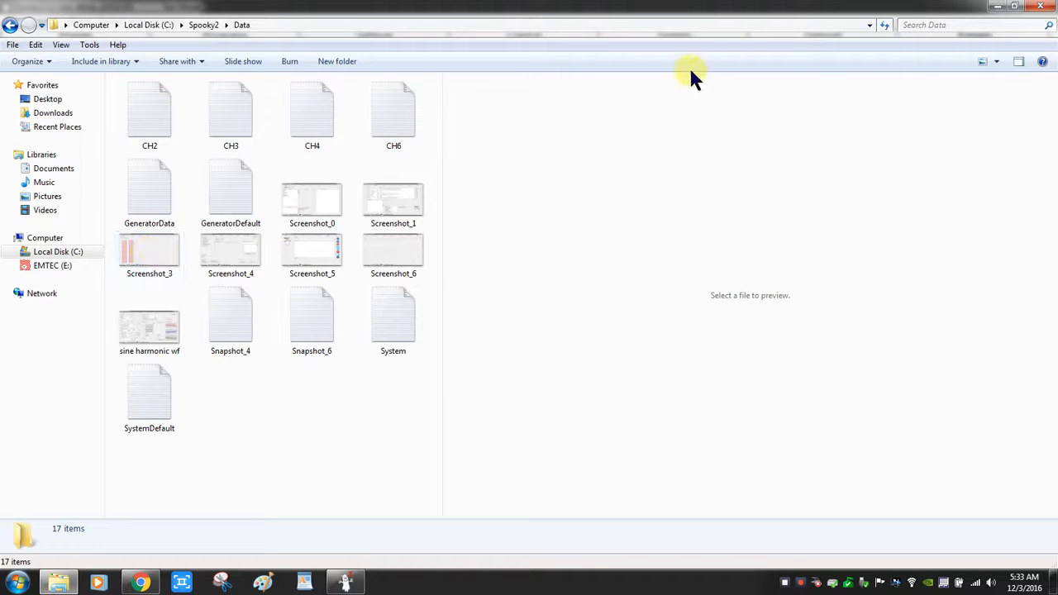
left_click(1043, 8)
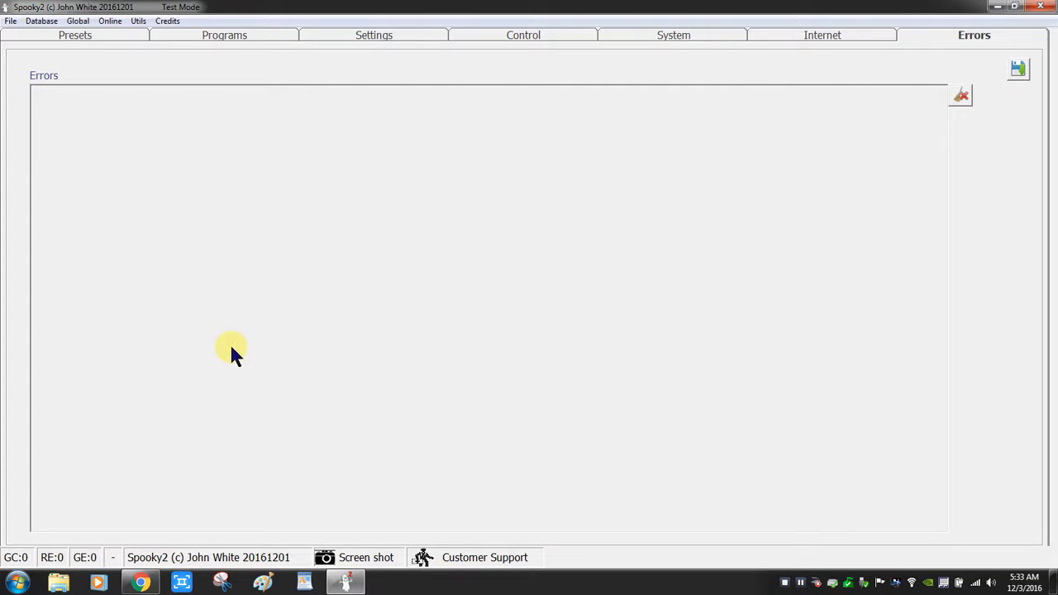
Step: Try to contact Customer Support by e-mail and view the Create Program form without entering anything
left_click(474, 559)
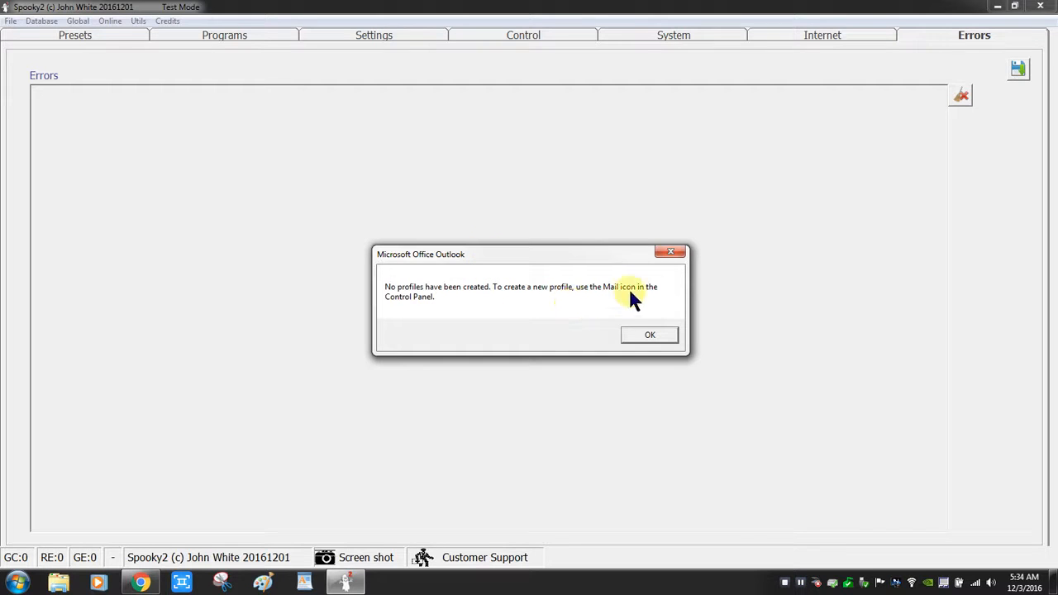
left_click(648, 337)
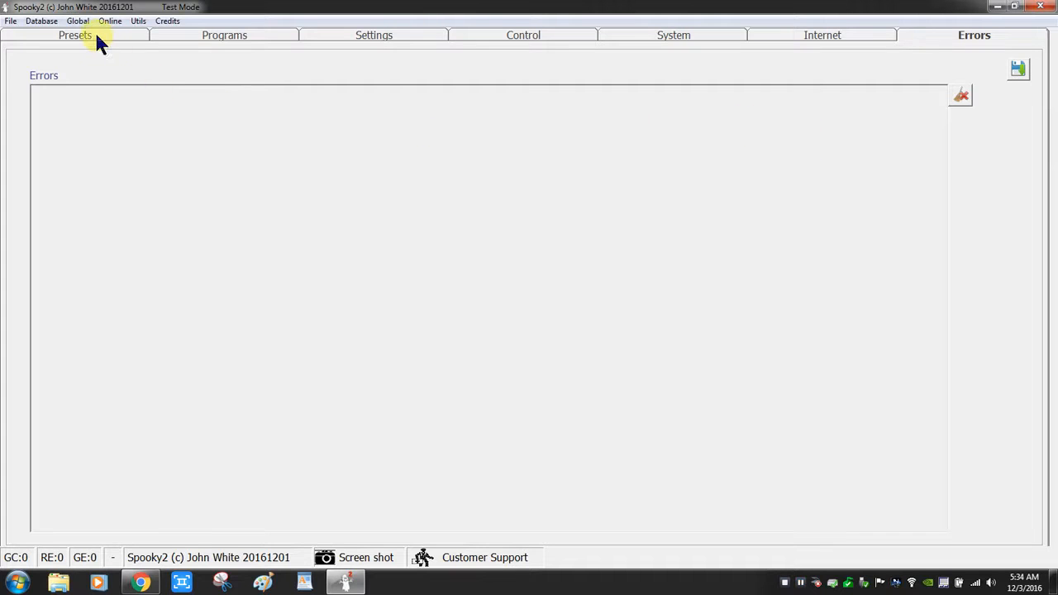
left_click(7, 21)
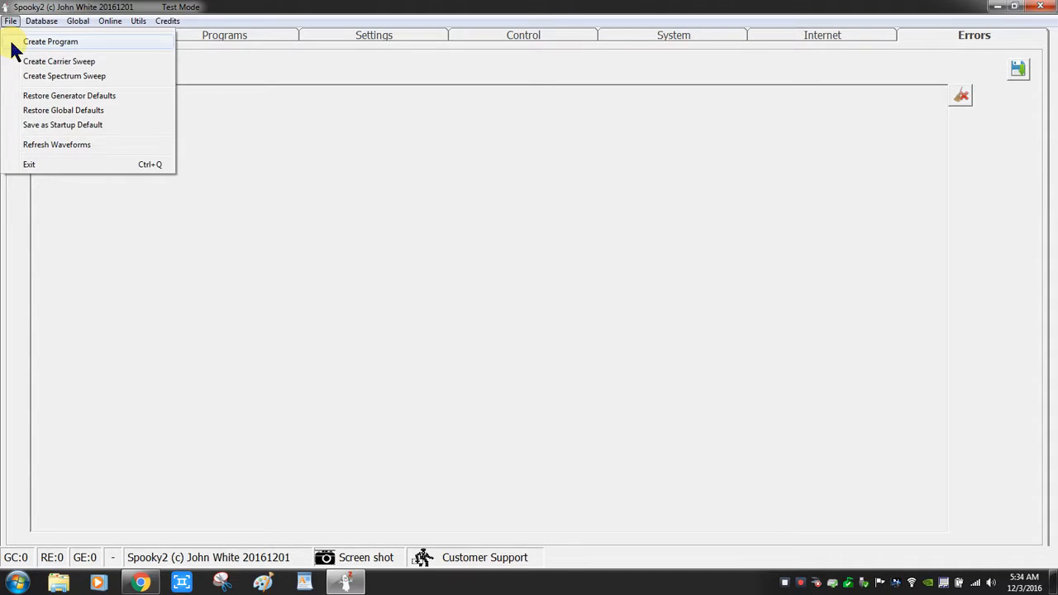
left_click(18, 43)
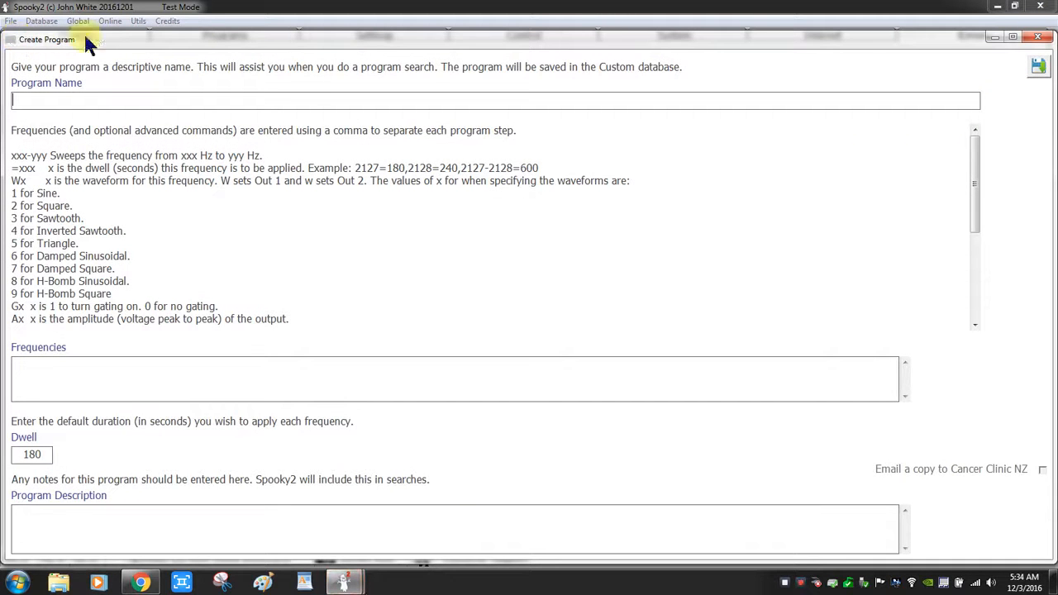
left_click(1038, 38)
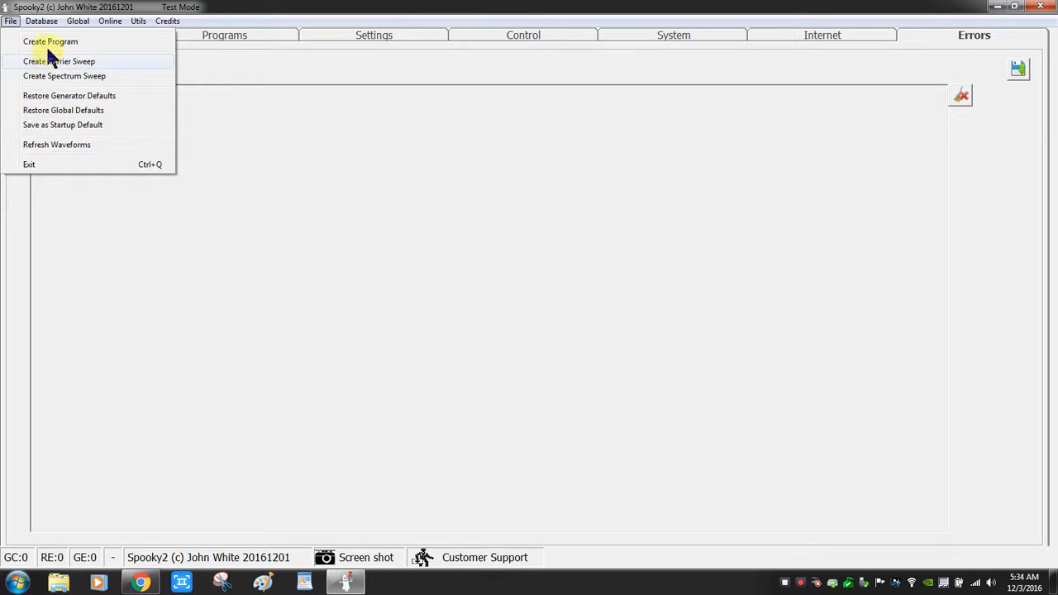
Step: Pause all generators globally, check generators 2 and 3 on the Control page, and unpause them all
mouse_move(41, 25)
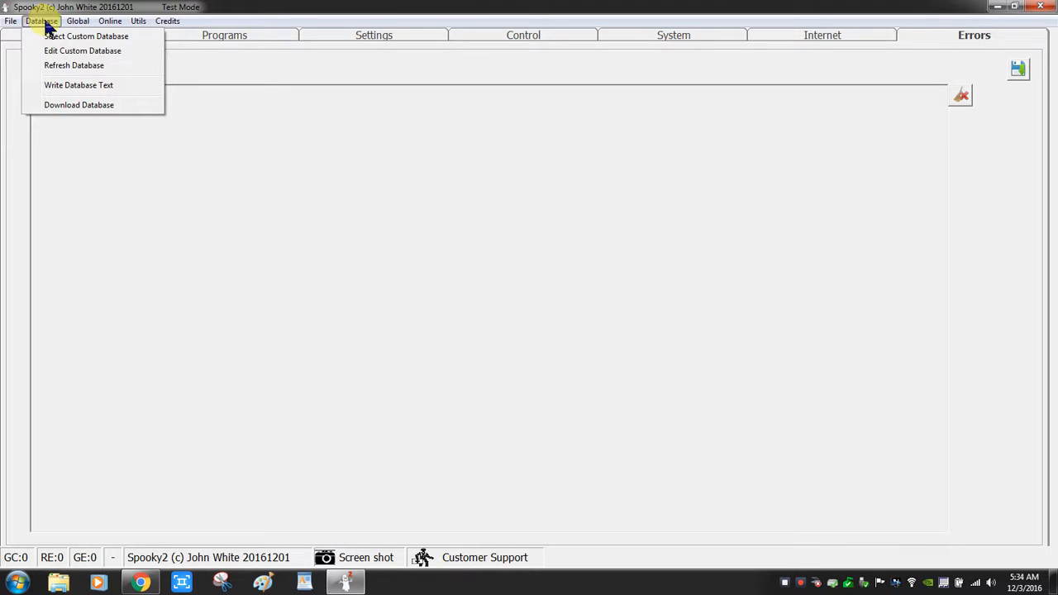
mouse_move(76, 27)
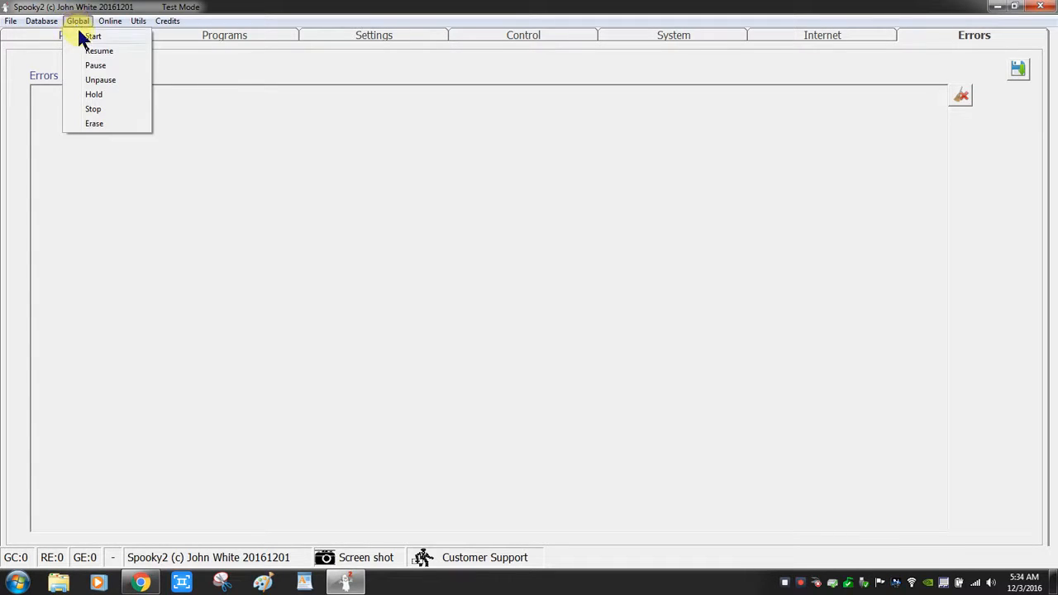
left_click(88, 65)
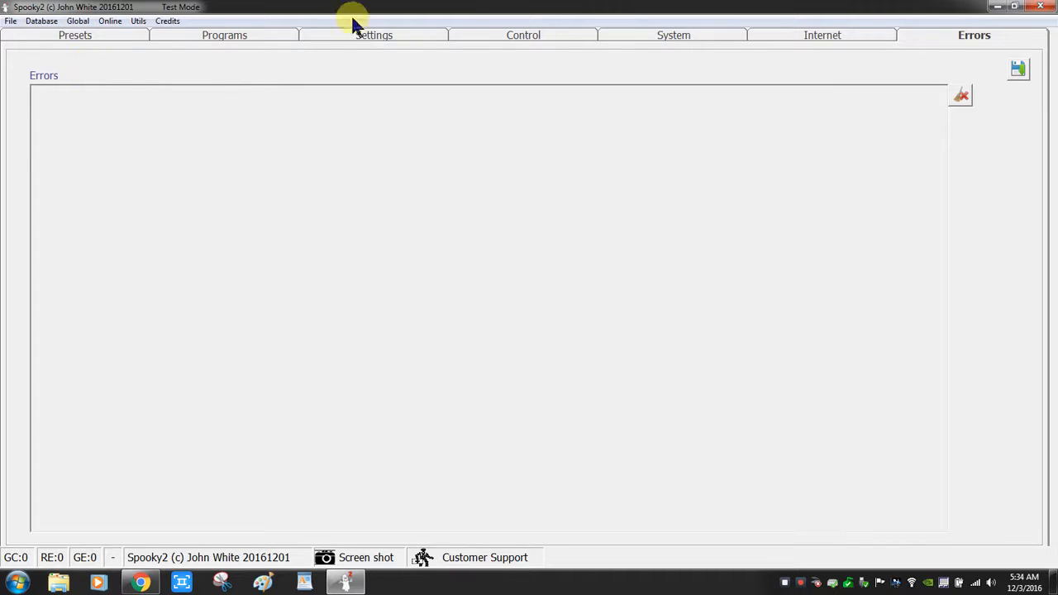
left_click(564, 41)
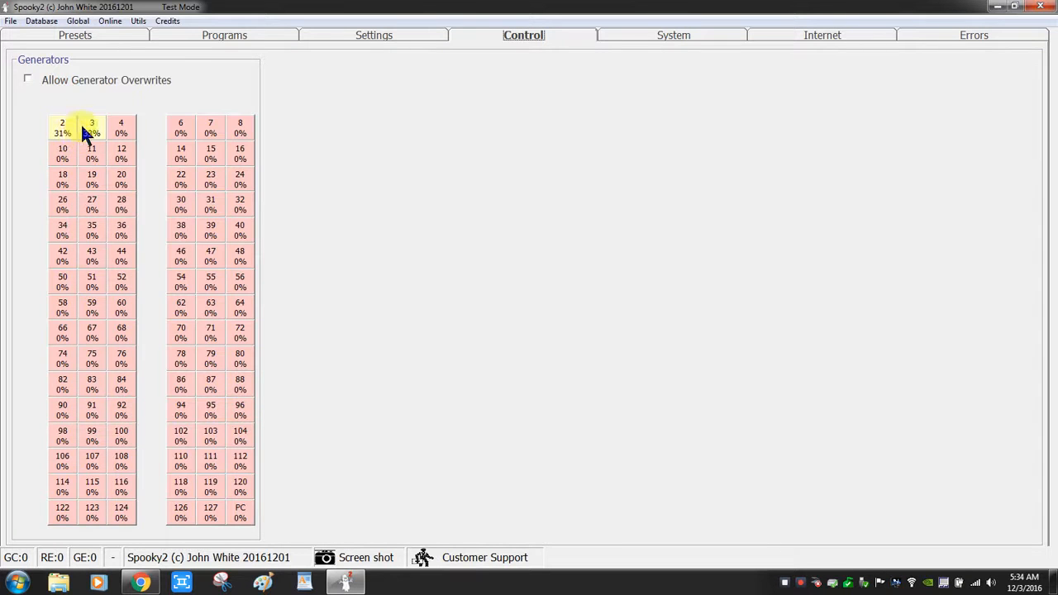
mouse_move(89, 123)
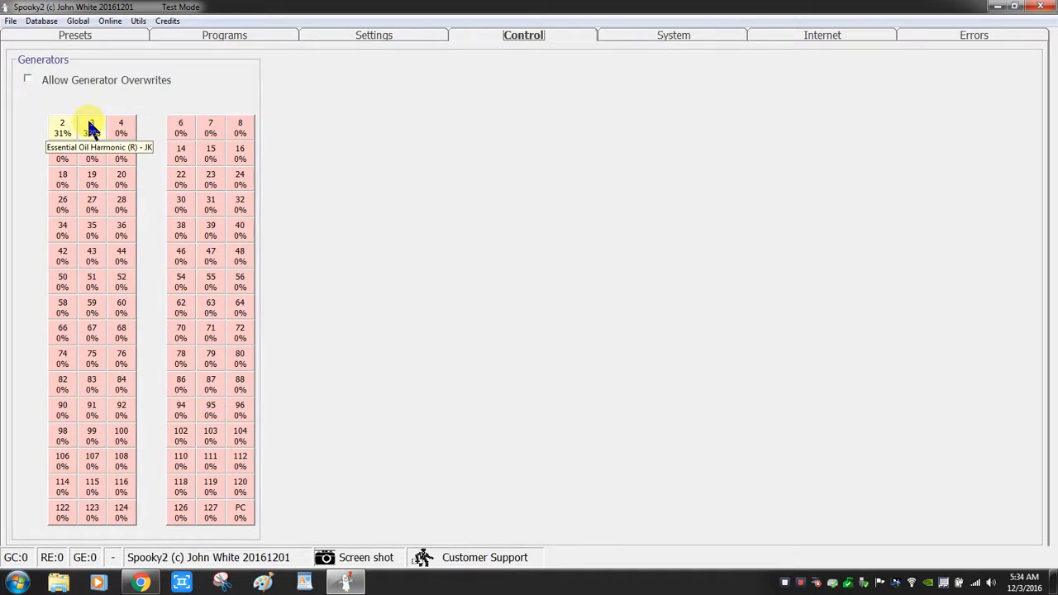
left_click(76, 20)
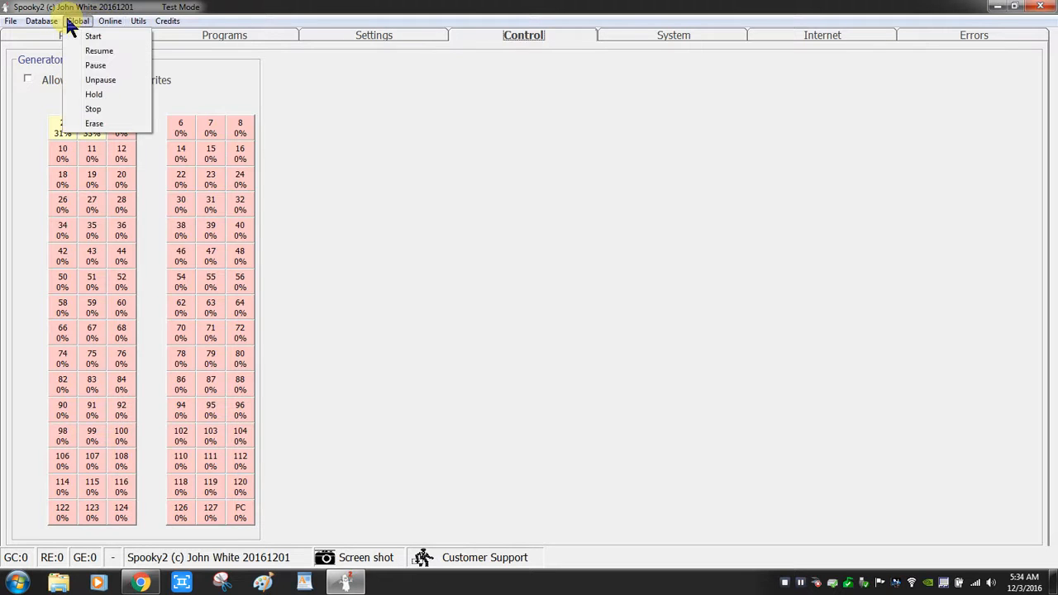
left_click(89, 80)
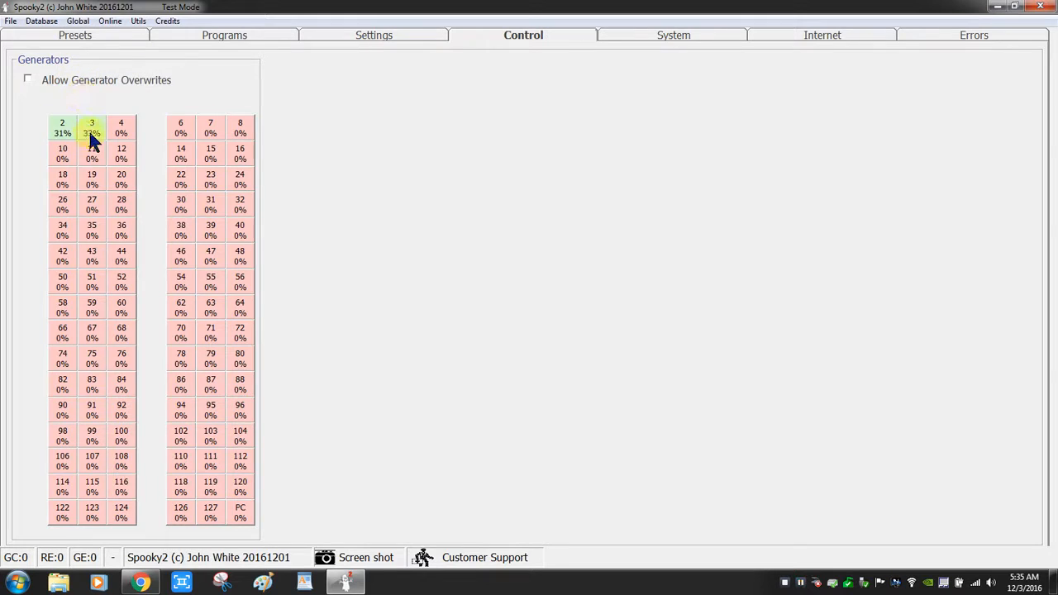
Step: Stop all generators globally and resume them
left_click(80, 21)
left_click(90, 109)
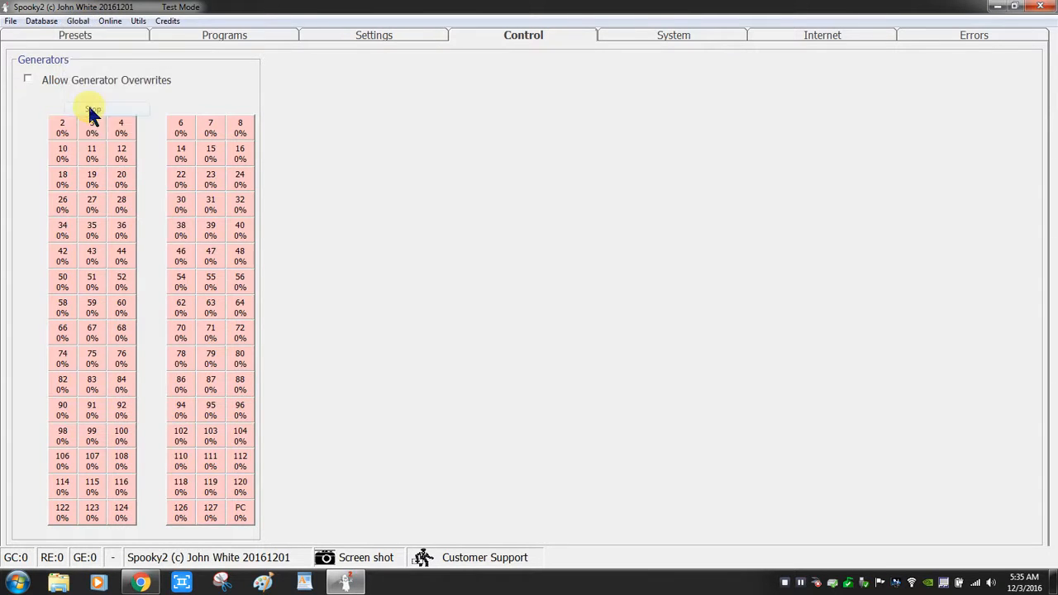
left_click(78, 23)
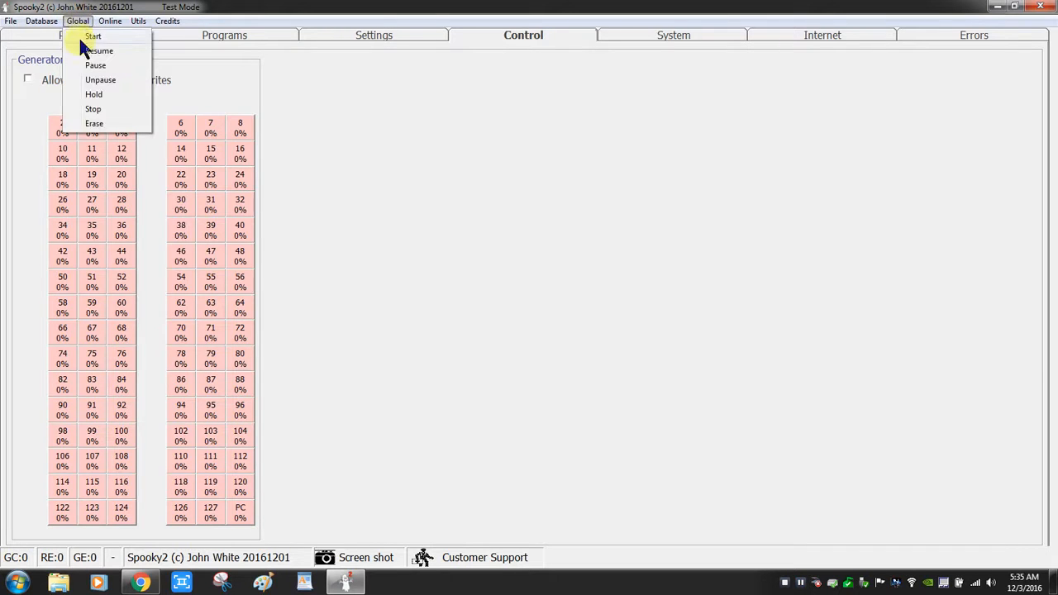
left_click(76, 47)
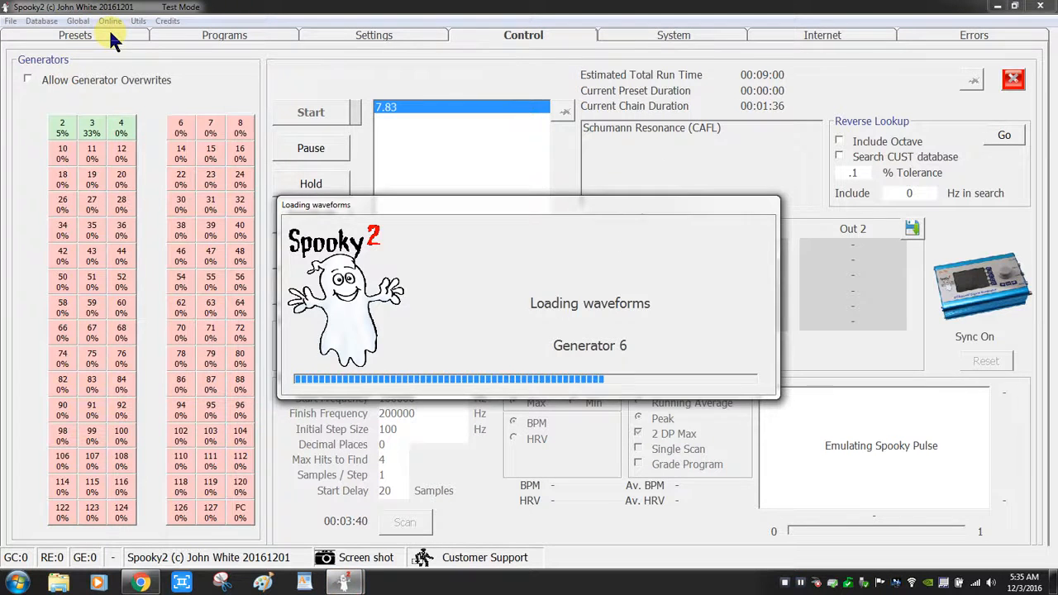
Step: Review the Online links and the Utils commands, and read the Credits in a maximized window
left_click(110, 22)
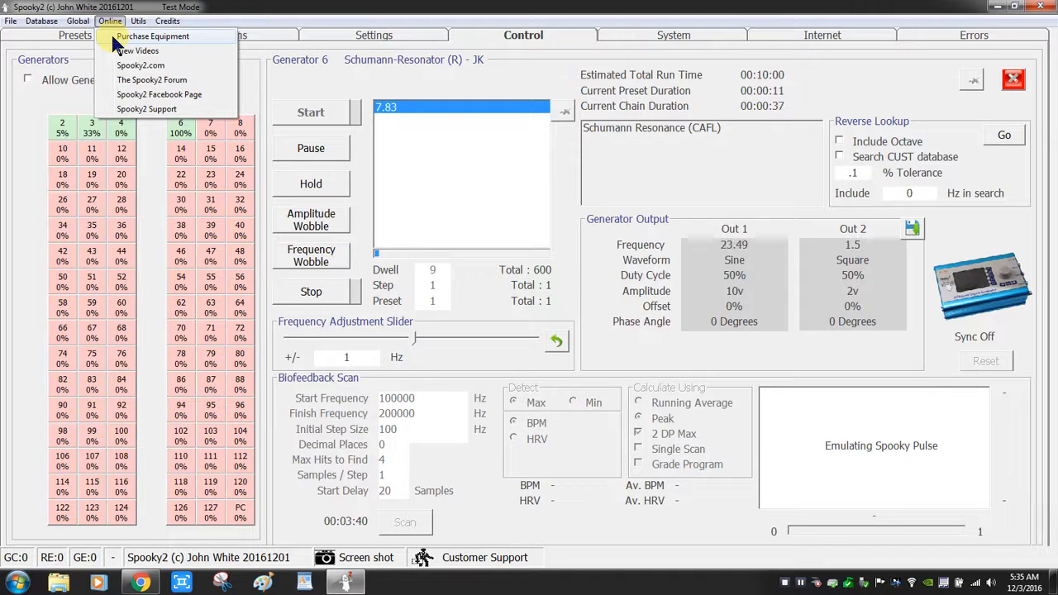
mouse_move(146, 25)
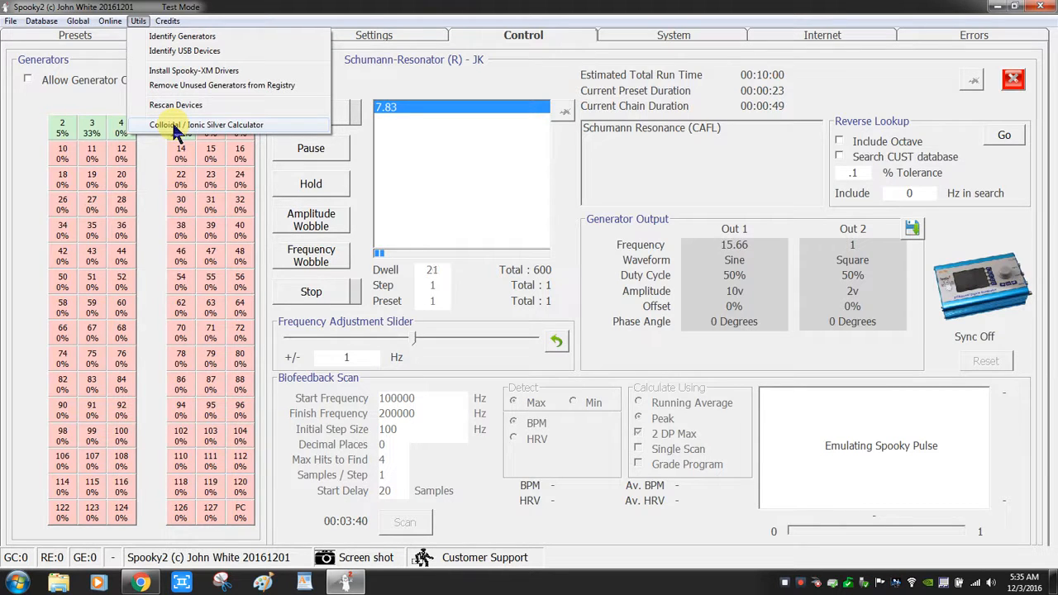
left_click(168, 20)
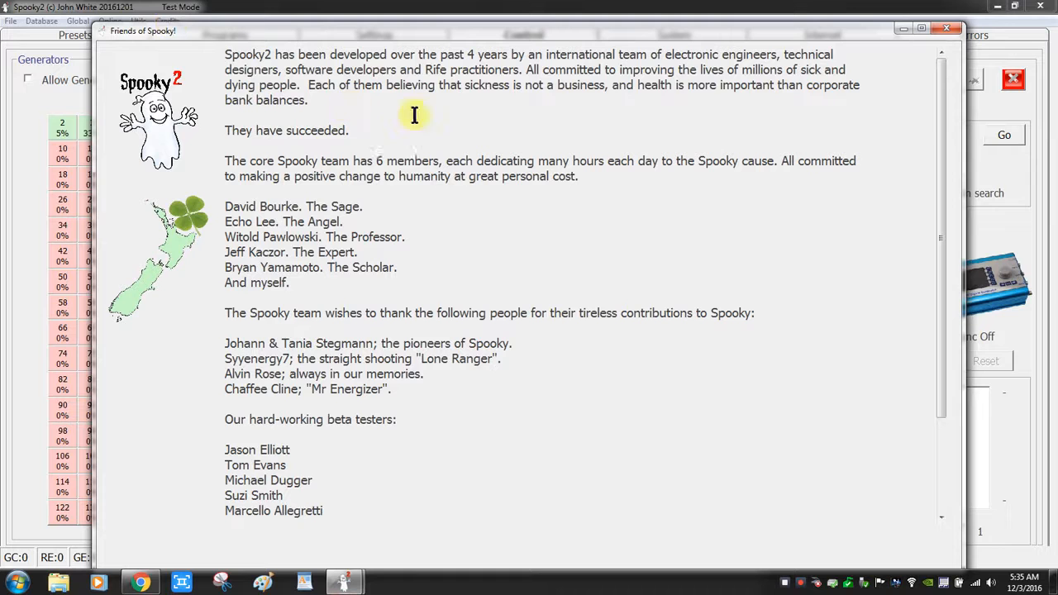
left_click(921, 31)
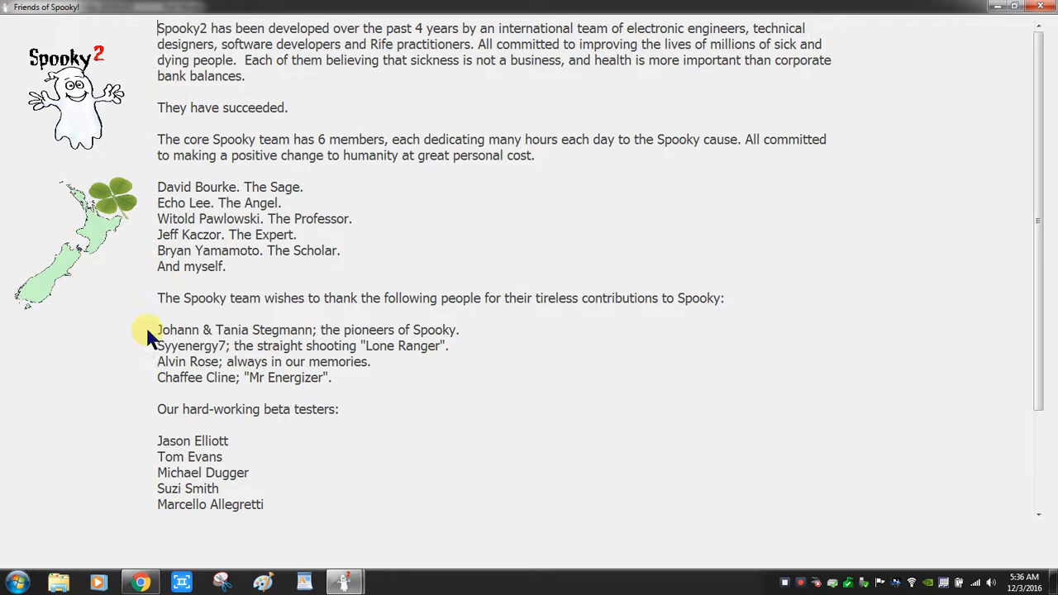
Step: Read the rest of the Friends of Spooky credits through to the end and close the window
scroll(141, 338, "down", 2)
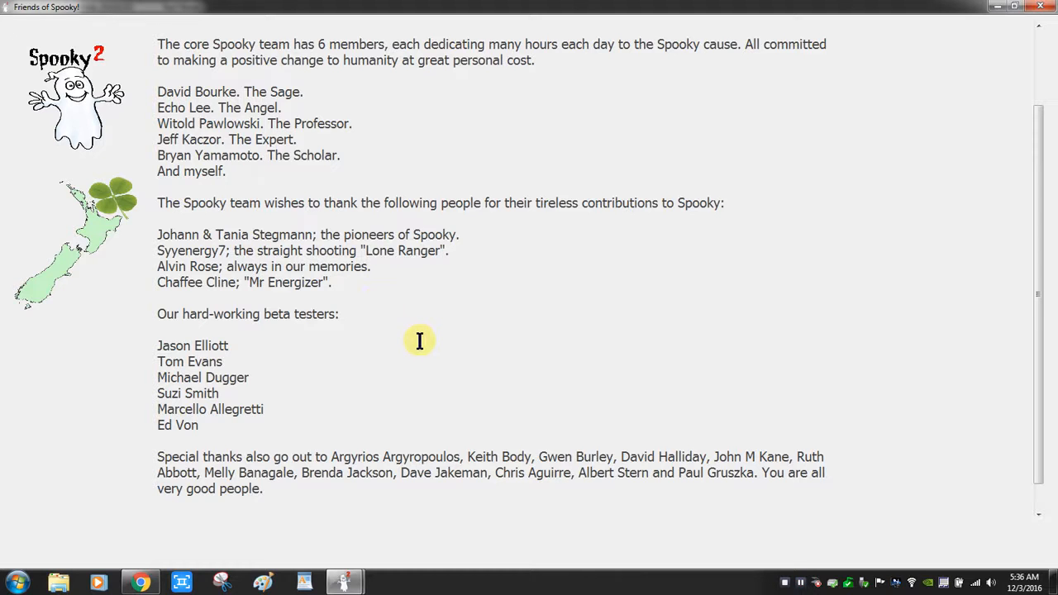
scroll(419, 339, "down", 1)
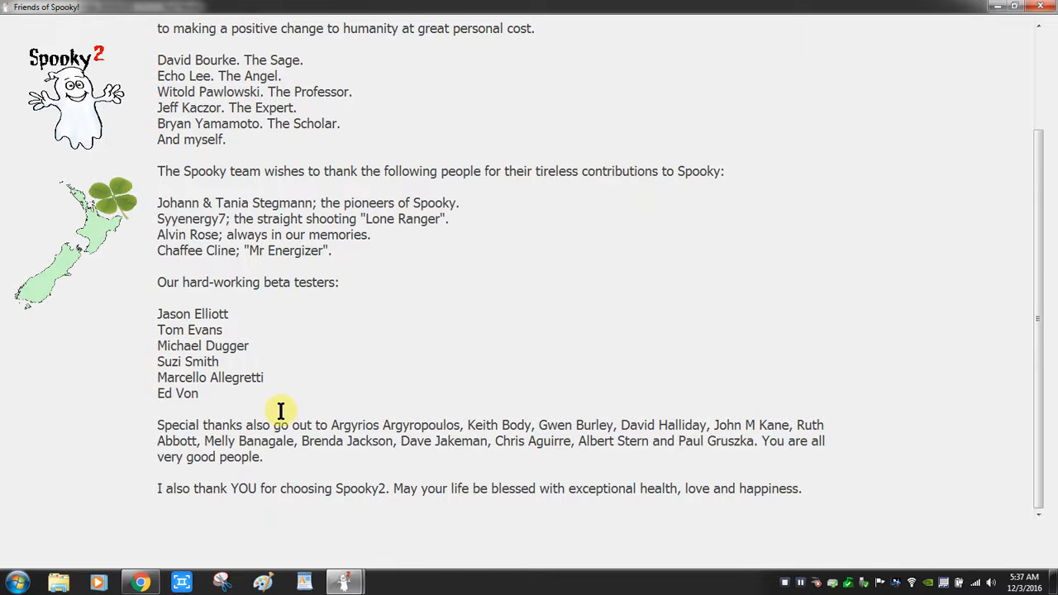
scroll(281, 411, "up", 3)
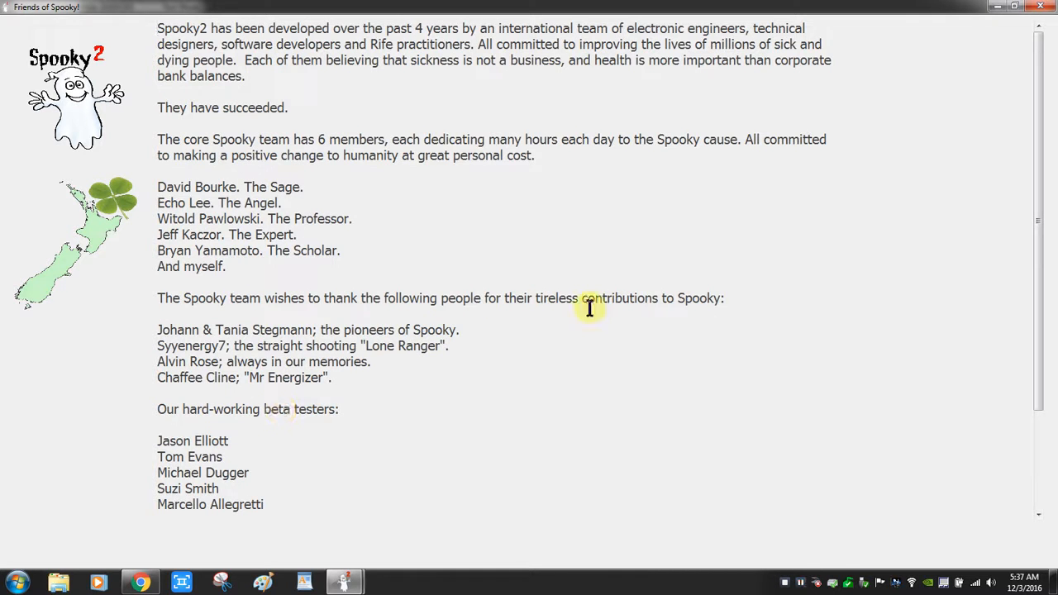
left_click(1039, 6)
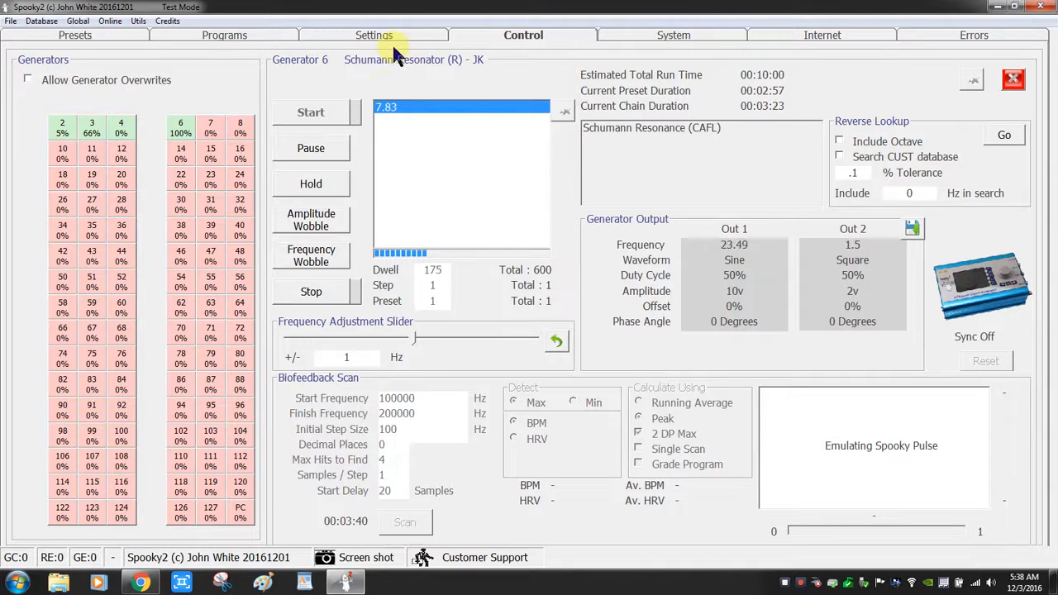
Step: Search the program databases for "spine" and exclude the MW database from the results
left_click(96, 33)
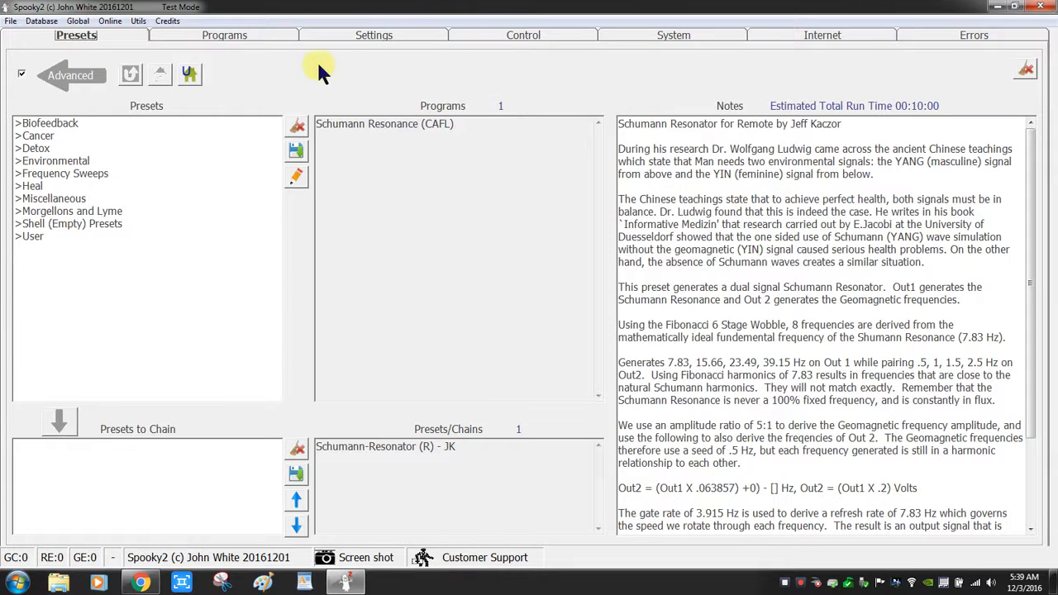
left_click(246, 37)
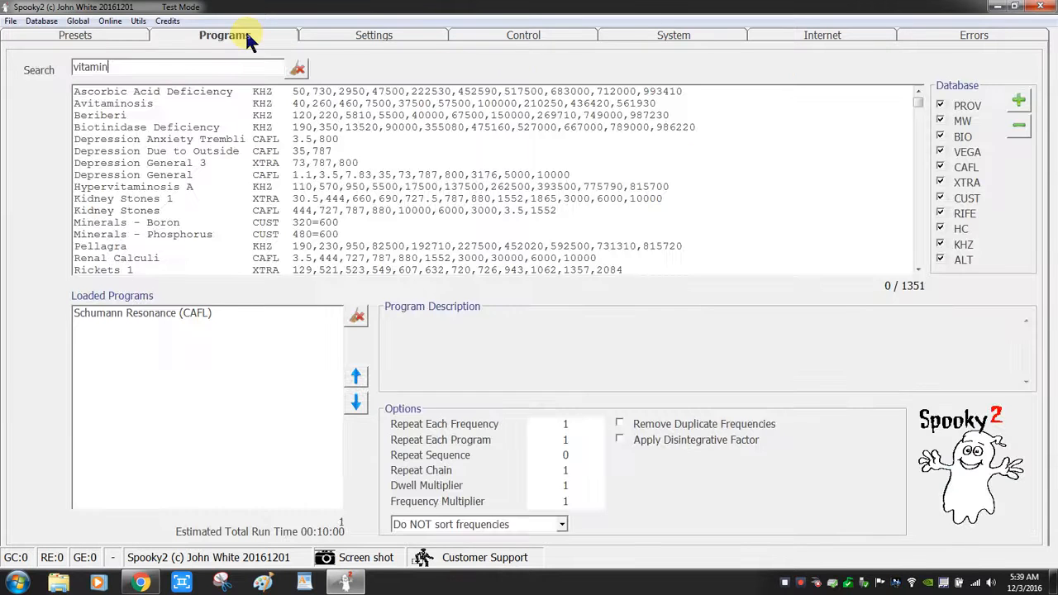
double_click(94, 66)
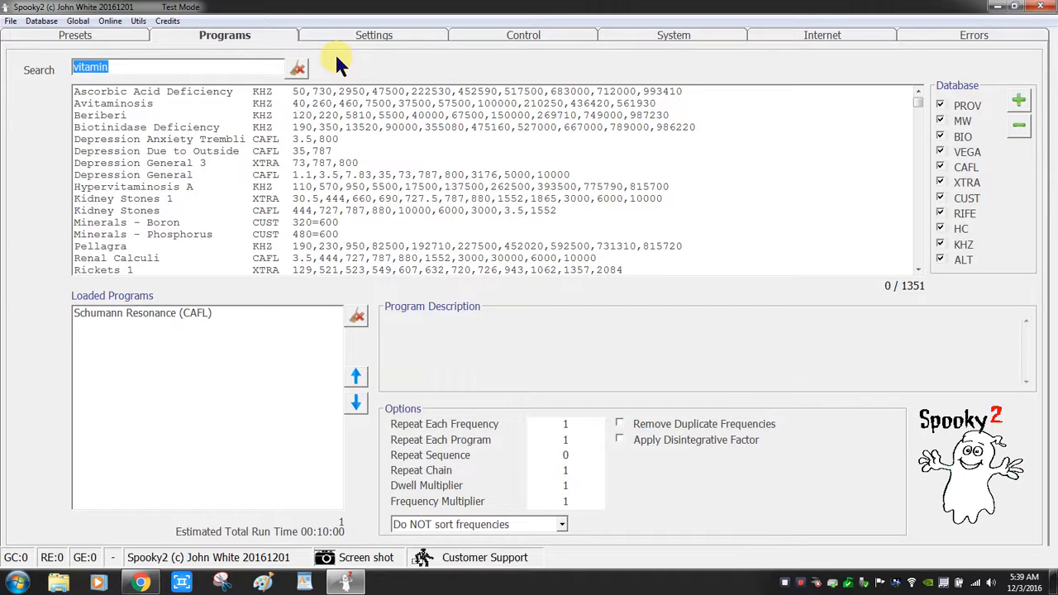
type("spine")
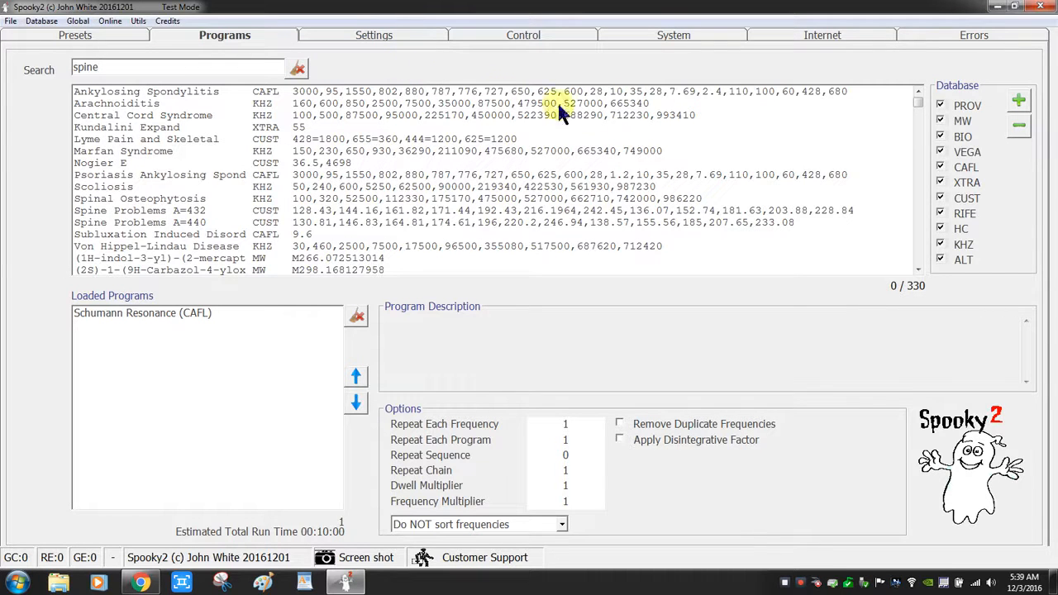
left_click(940, 122)
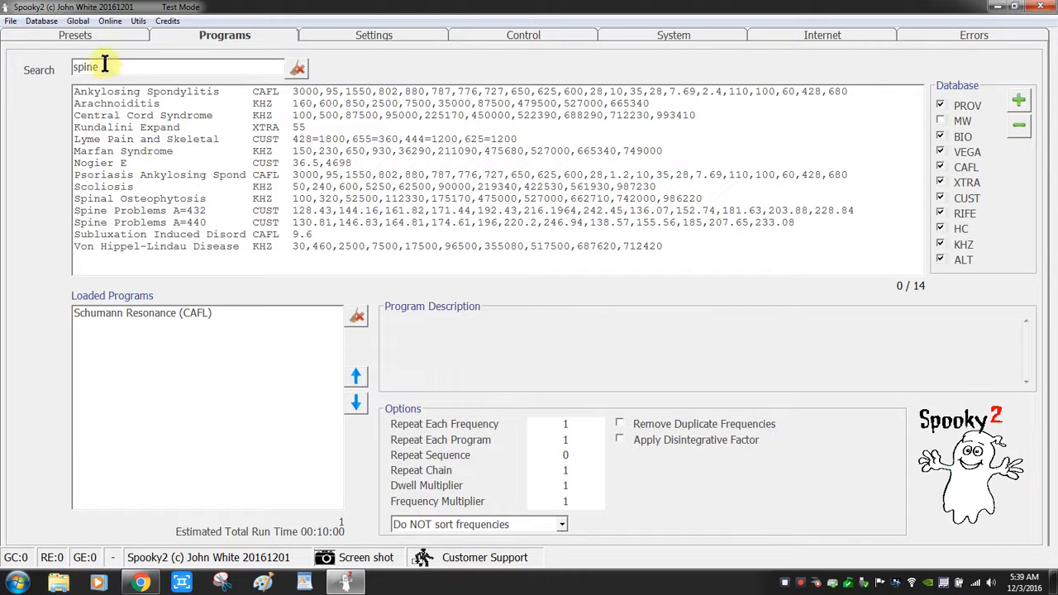
Step: Search the programs for "colon cancer" and for "mind", and look over the matching entries
left_click_drag(105, 71, 39, 70)
type("colon cancer")
key("Return")
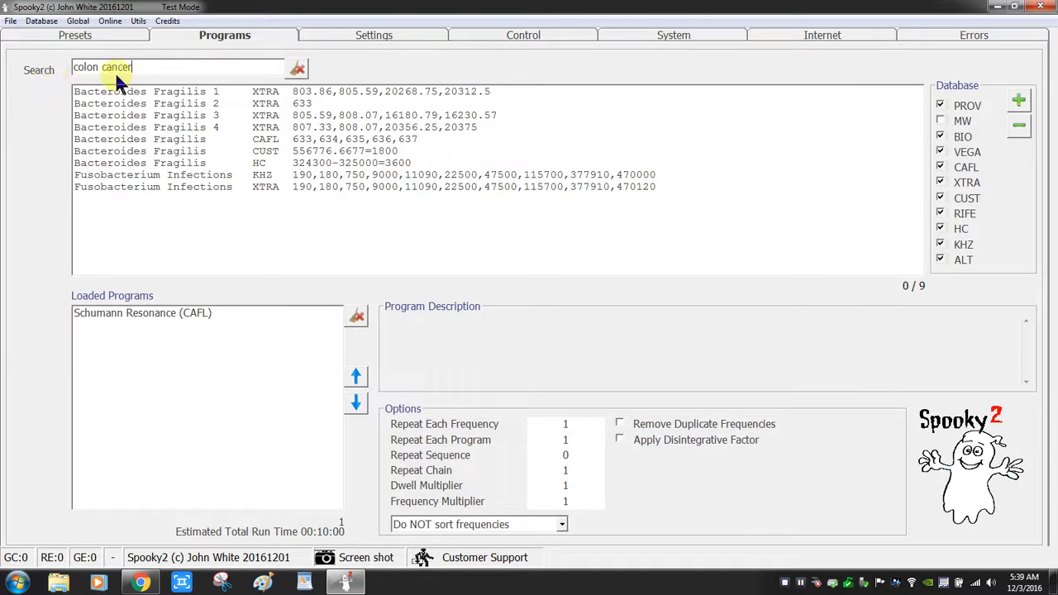
left_click_drag(137, 67, 60, 67)
type("mind")
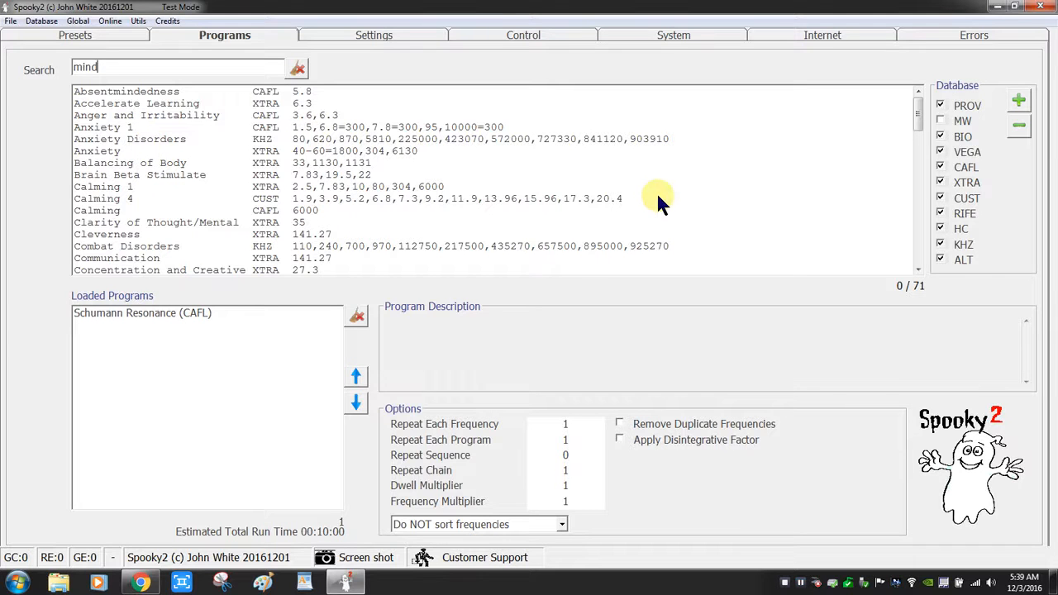
mouse_move(917, 113)
left_mouse_down()
mouse_move(919, 243)
mouse_move(916, 99)
left_mouse_up()
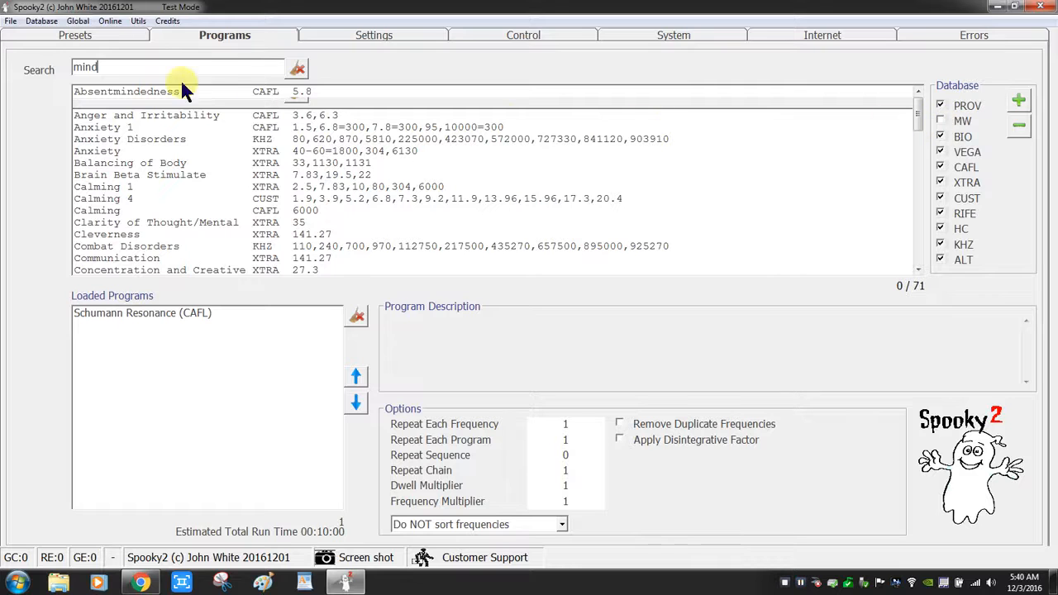
Step: Search the programs for "pain", view the description of the Acute Pain program from CAFL, and browse the other matches
left_click_drag(107, 67, 35, 74)
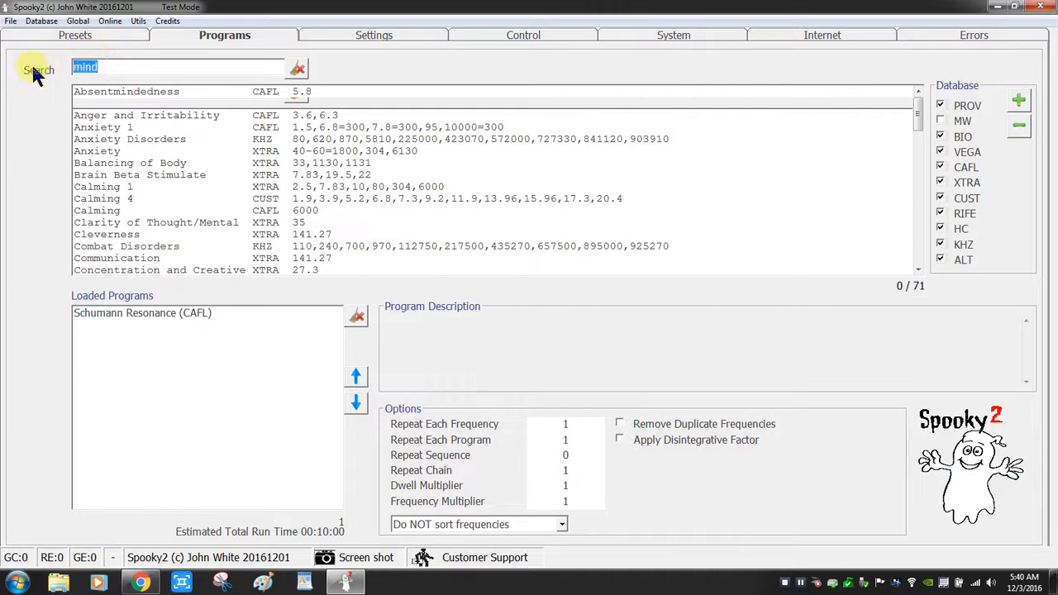
key("BackSpace")
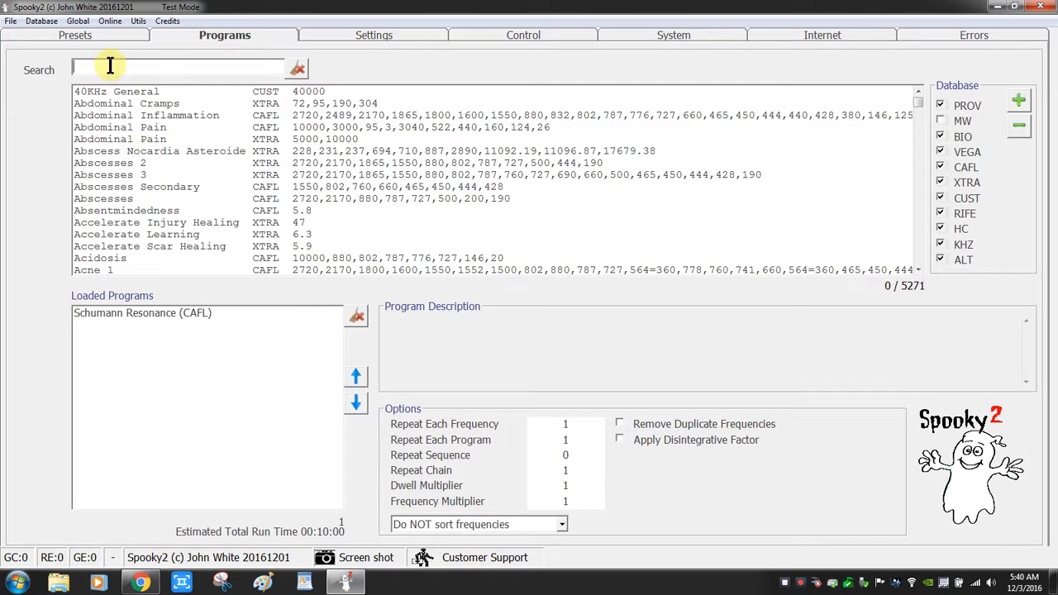
type("pain")
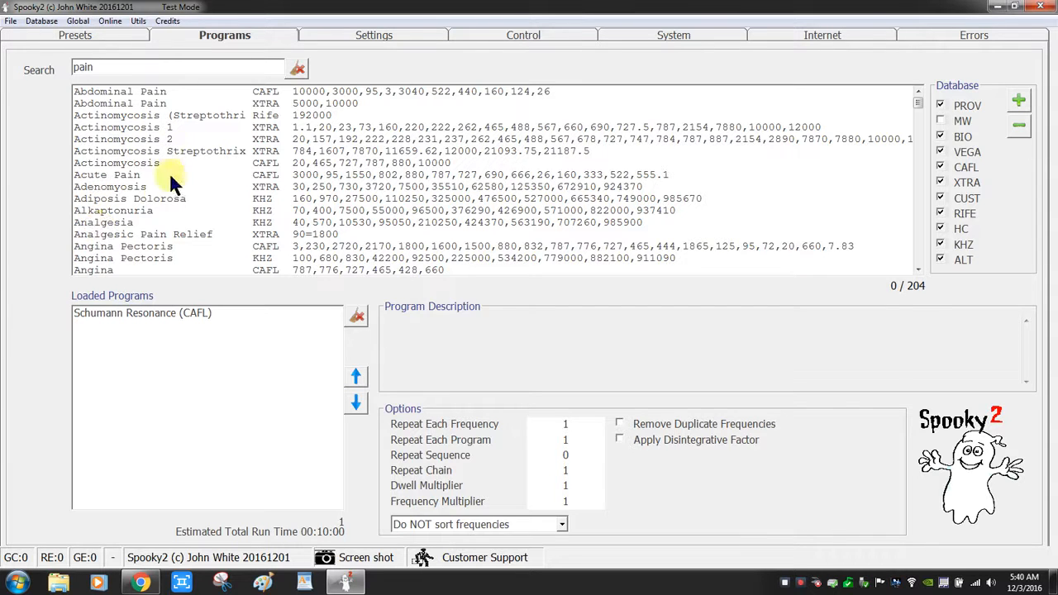
left_click(118, 177)
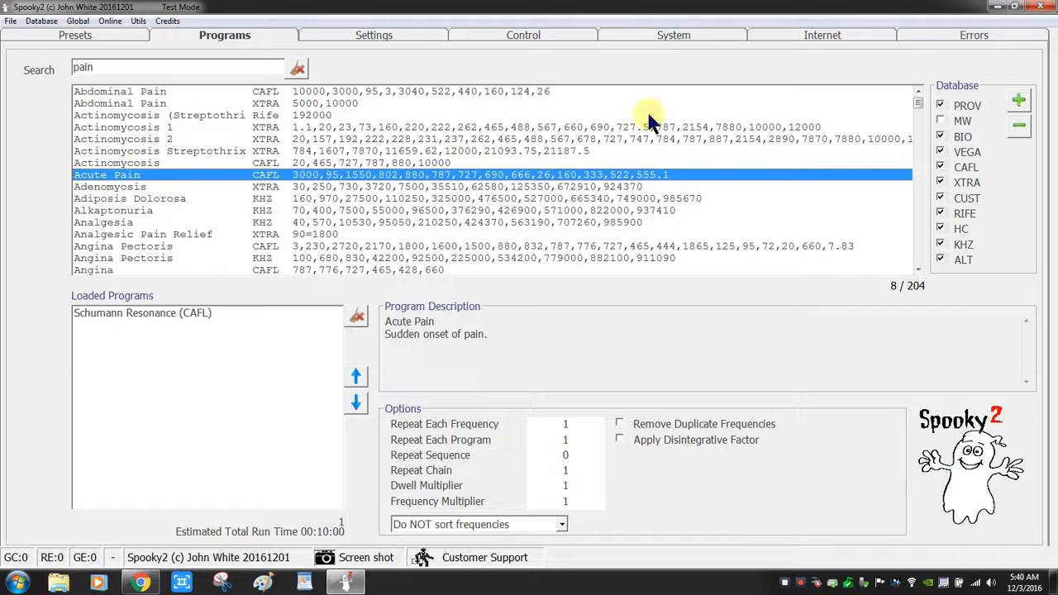
left_click(919, 108)
left_click_drag(919, 107, 923, 178)
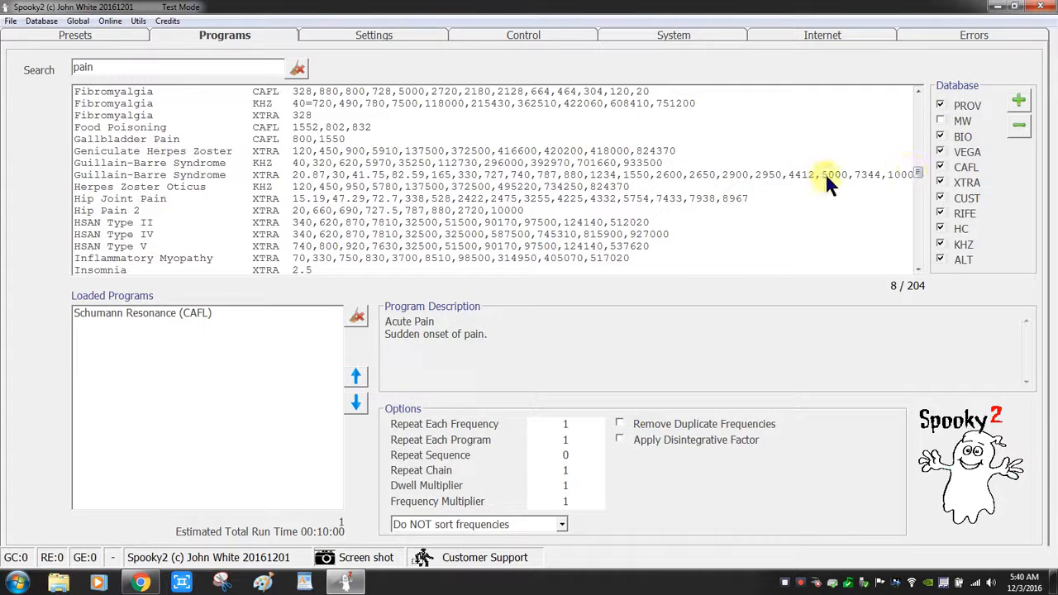
left_click_drag(913, 164, 915, 98)
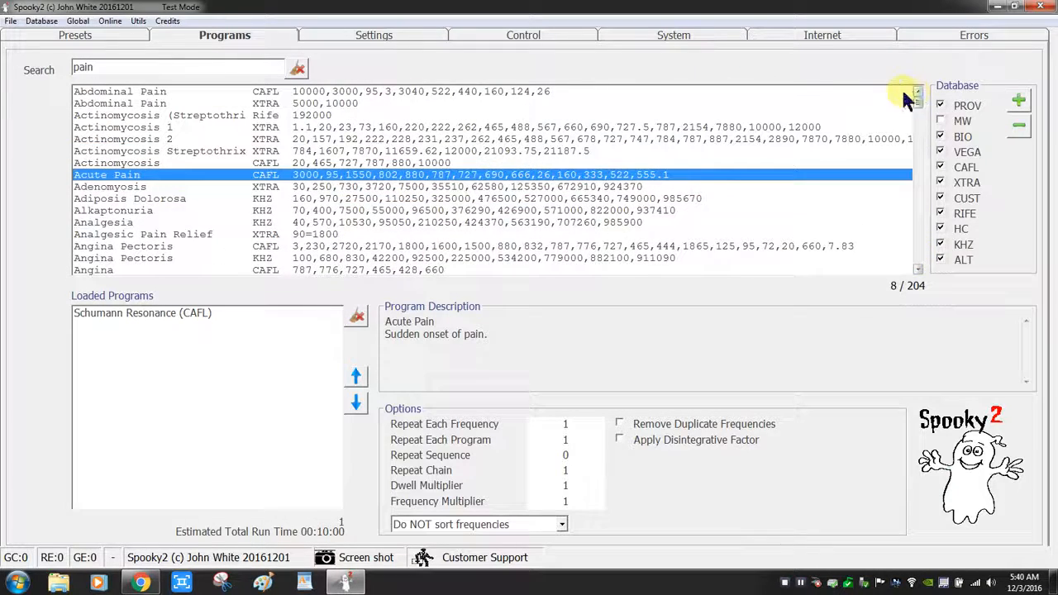